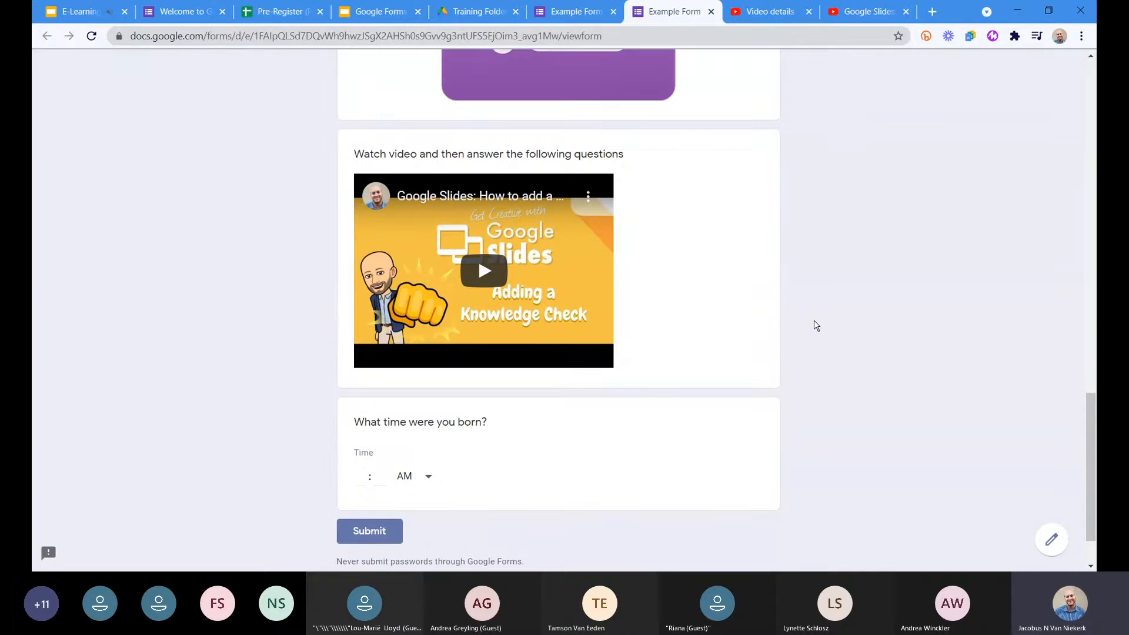
- Look through the live Example Form up to its header and return to the form's editor
{"action": "scroll", "coordinate": [817, 325], "scroll_direction": "up", "scroll_amount": 8}
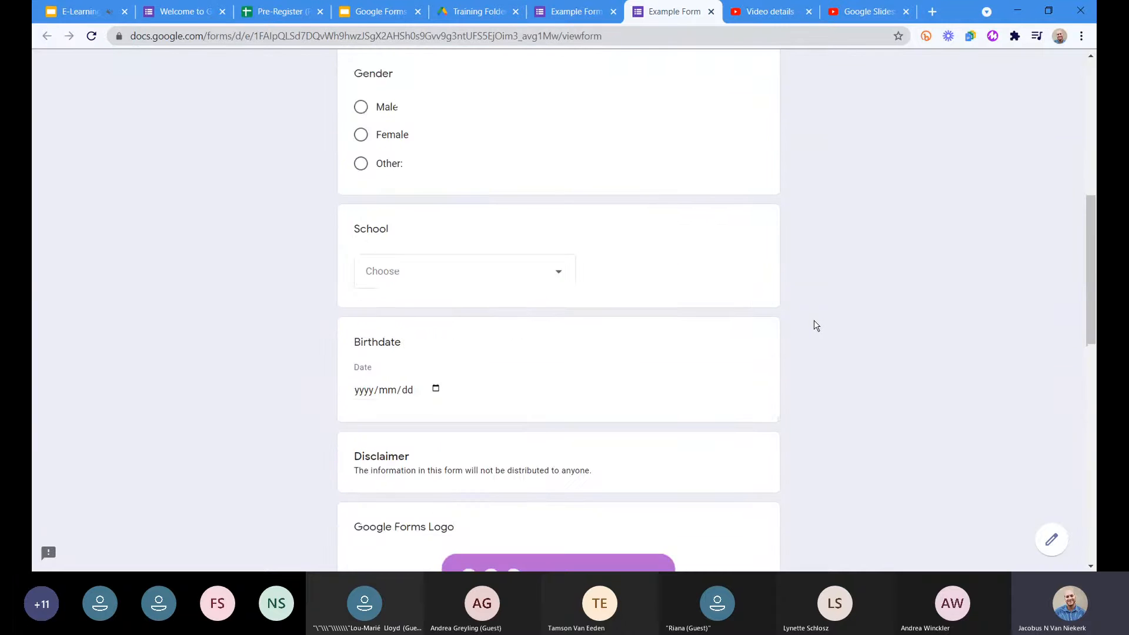
{"action": "scroll", "coordinate": [817, 325], "scroll_direction": "up", "scroll_amount": 4}
{"action": "scroll", "coordinate": [817, 326], "scroll_direction": "up", "scroll_amount": 3}
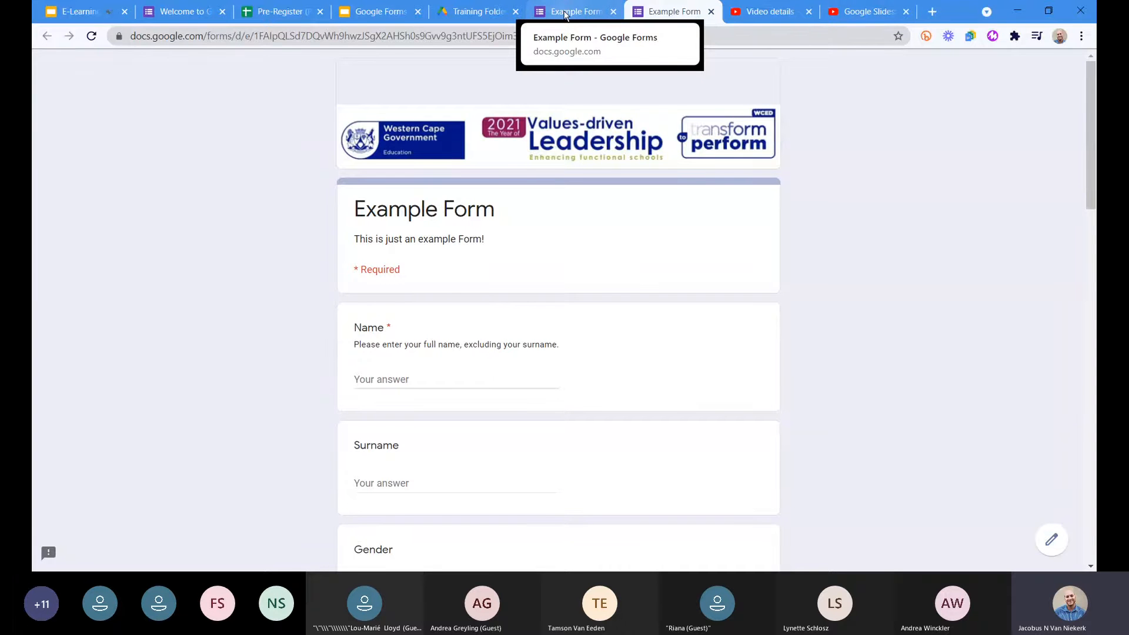
{"action": "left_click", "coordinate": [565, 14]}
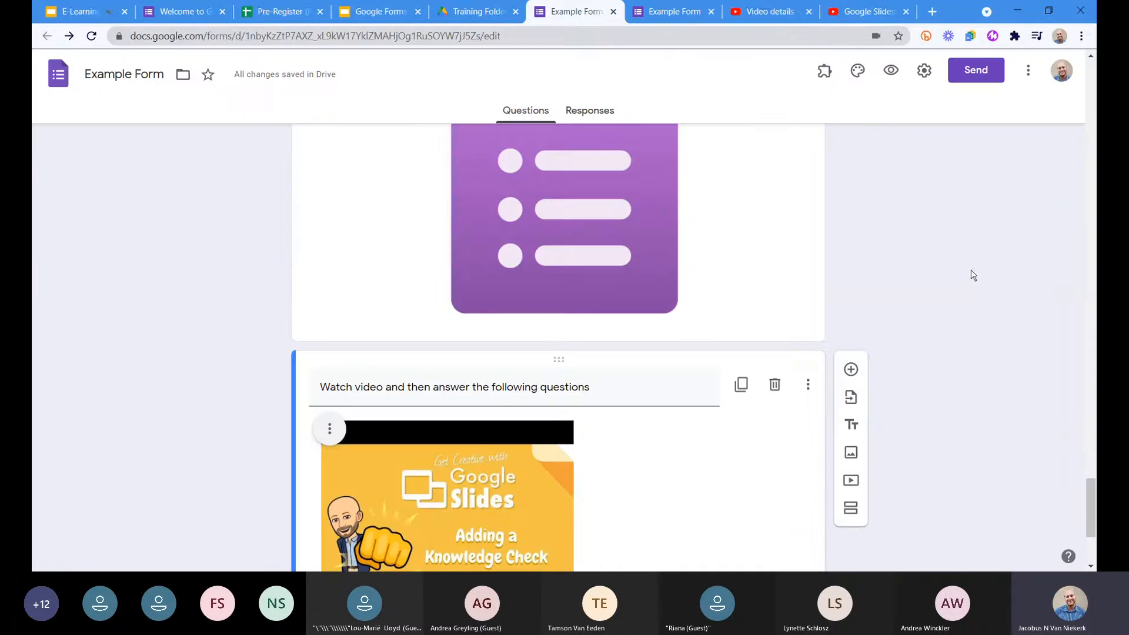
- Add a new section directly after the Birthdate question, so the Disclaimer and everything below it fall into section 2
{"action": "scroll", "coordinate": [951, 262], "scroll_direction": "down", "scroll_amount": 3}
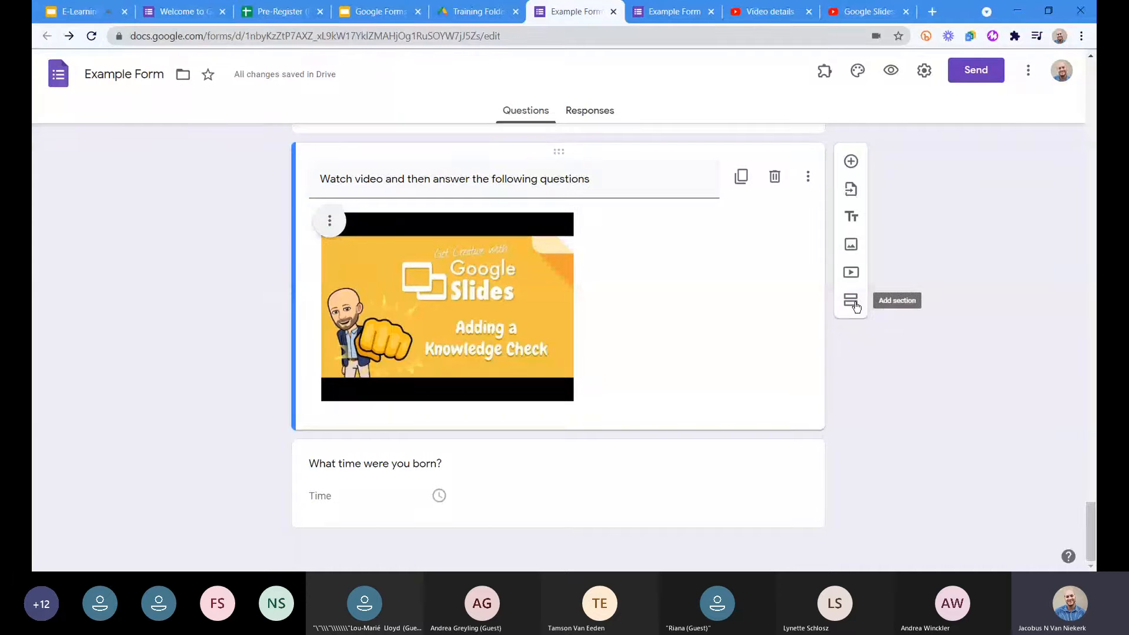
{"action": "scroll", "coordinate": [394, 236], "scroll_direction": "up", "scroll_amount": 3}
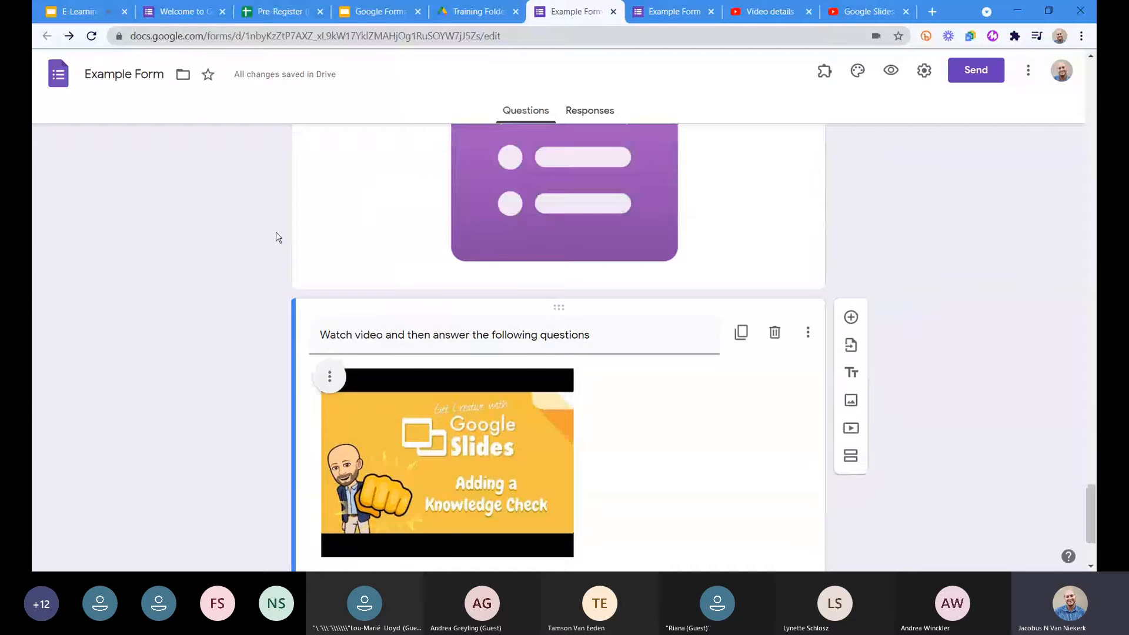
{"action": "scroll", "coordinate": [277, 235], "scroll_direction": "up", "scroll_amount": 15}
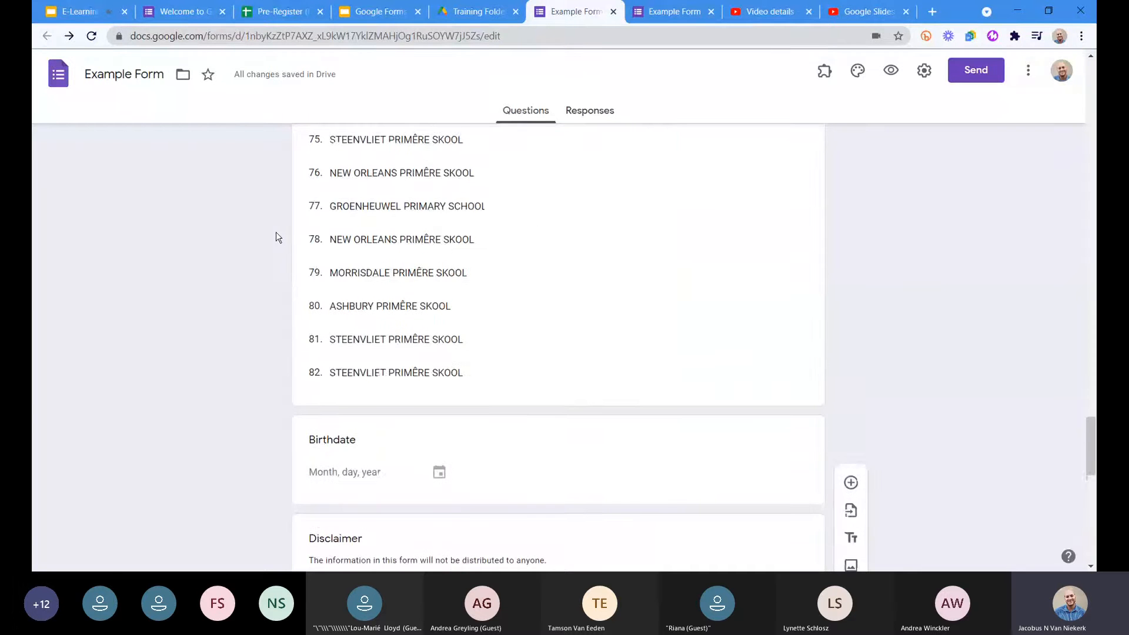
{"action": "scroll", "coordinate": [465, 382], "scroll_direction": "down", "scroll_amount": 3}
{"action": "left_click", "coordinate": [501, 286]}
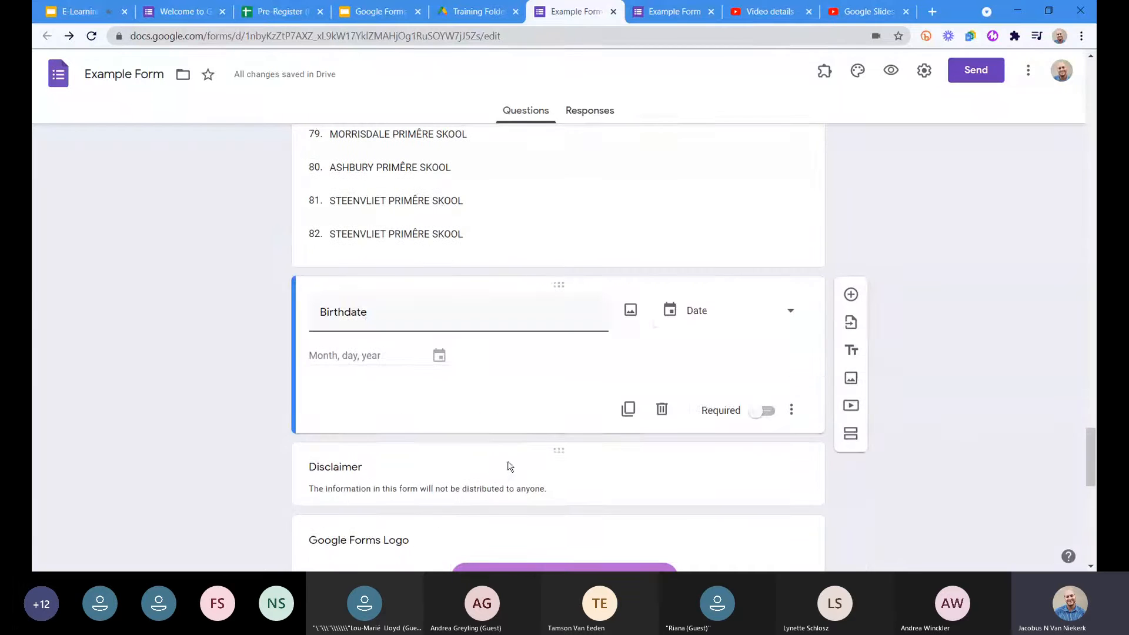
{"action": "left_click", "coordinate": [510, 447]}
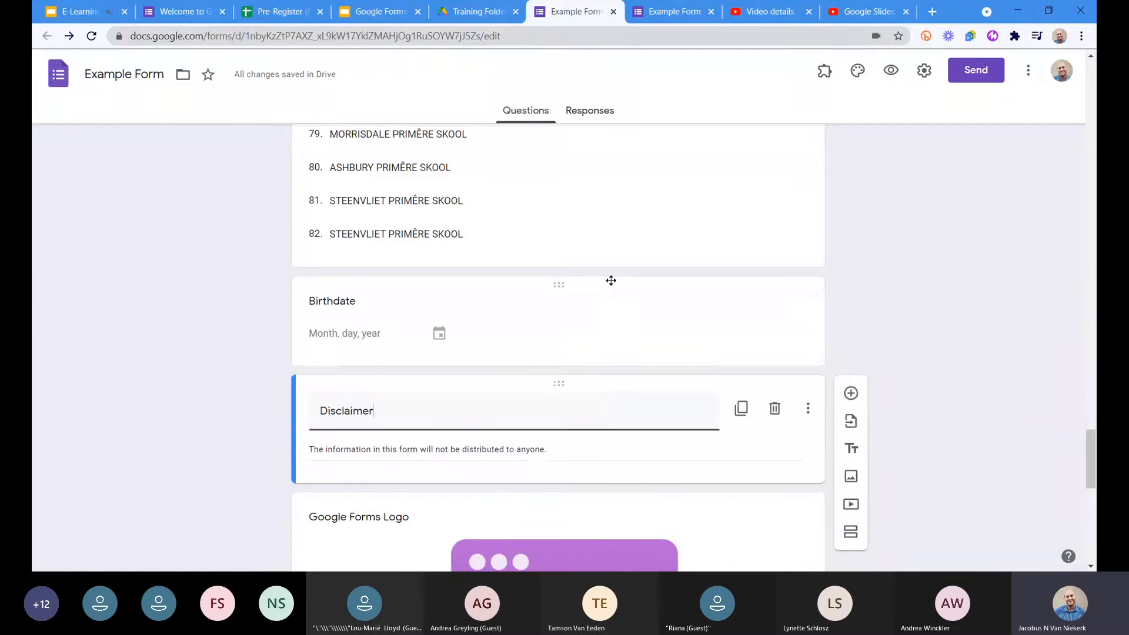
{"action": "left_click", "coordinate": [531, 281]}
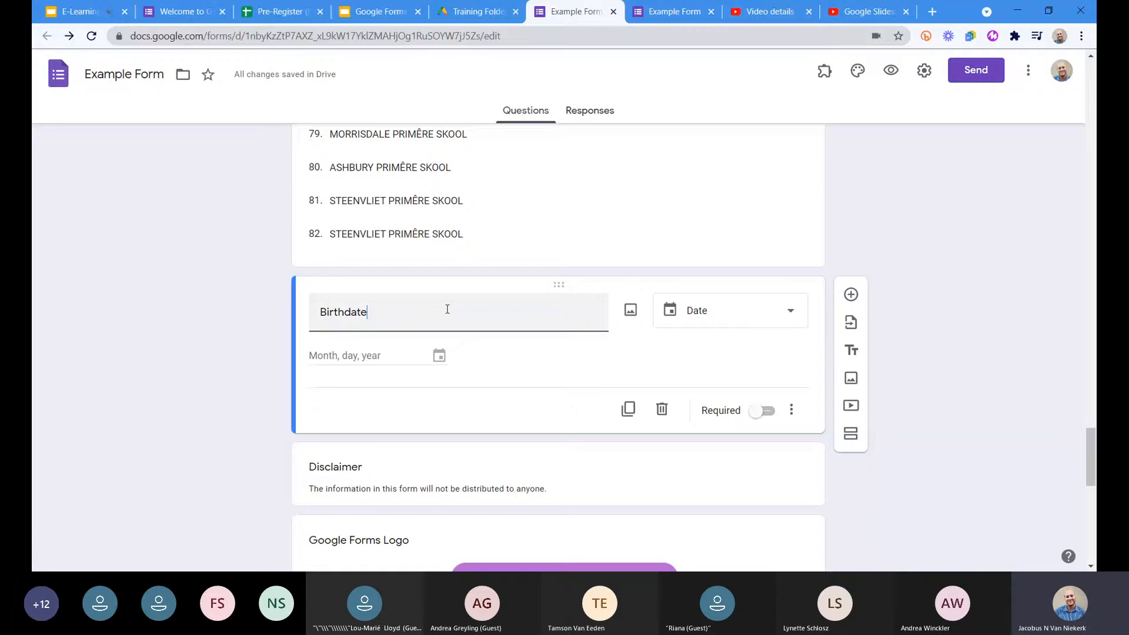
{"action": "left_click", "coordinate": [851, 434]}
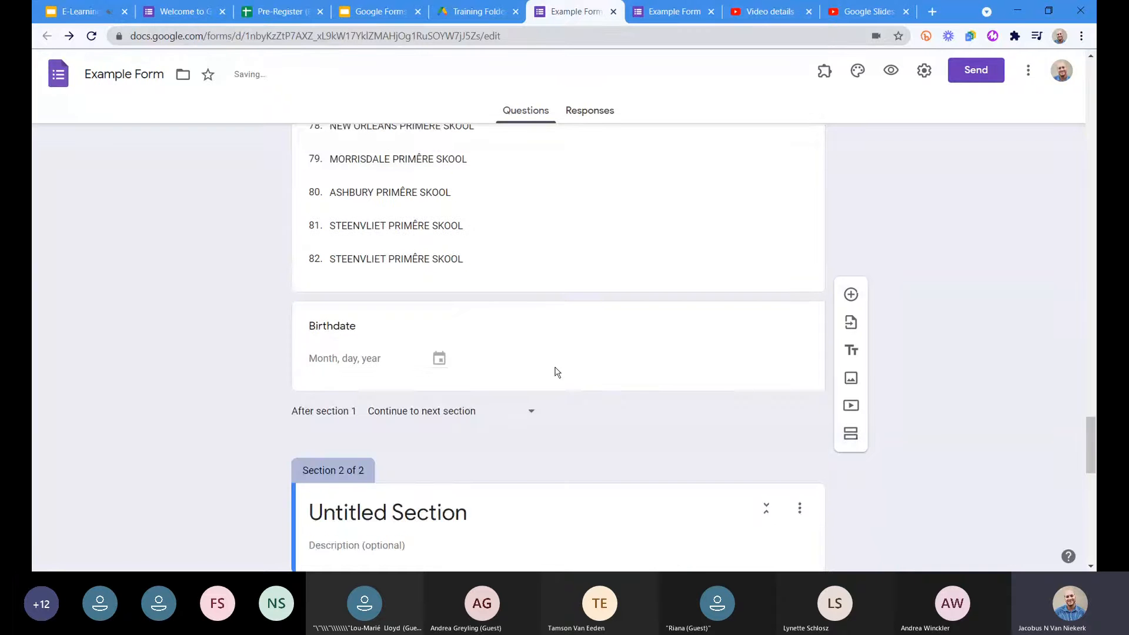
- Collapse section 1 of Example Form so its questions show only their titles
{"action": "scroll", "coordinate": [264, 300], "scroll_direction": "down", "scroll_amount": 2}
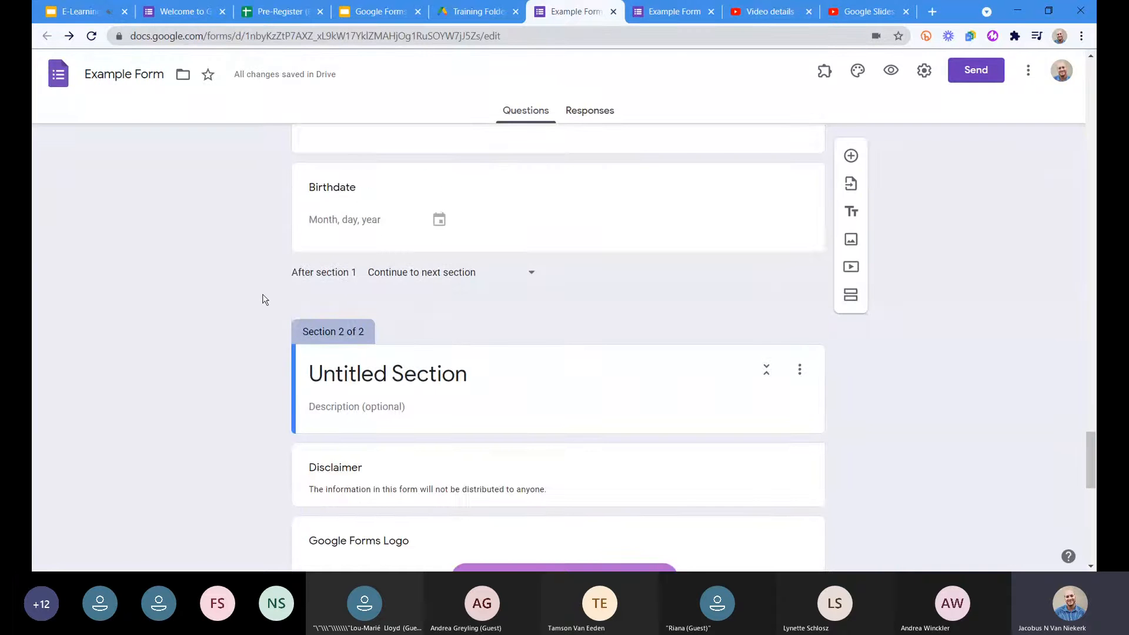
{"action": "scroll", "coordinate": [264, 300], "scroll_direction": "up", "scroll_amount": 8}
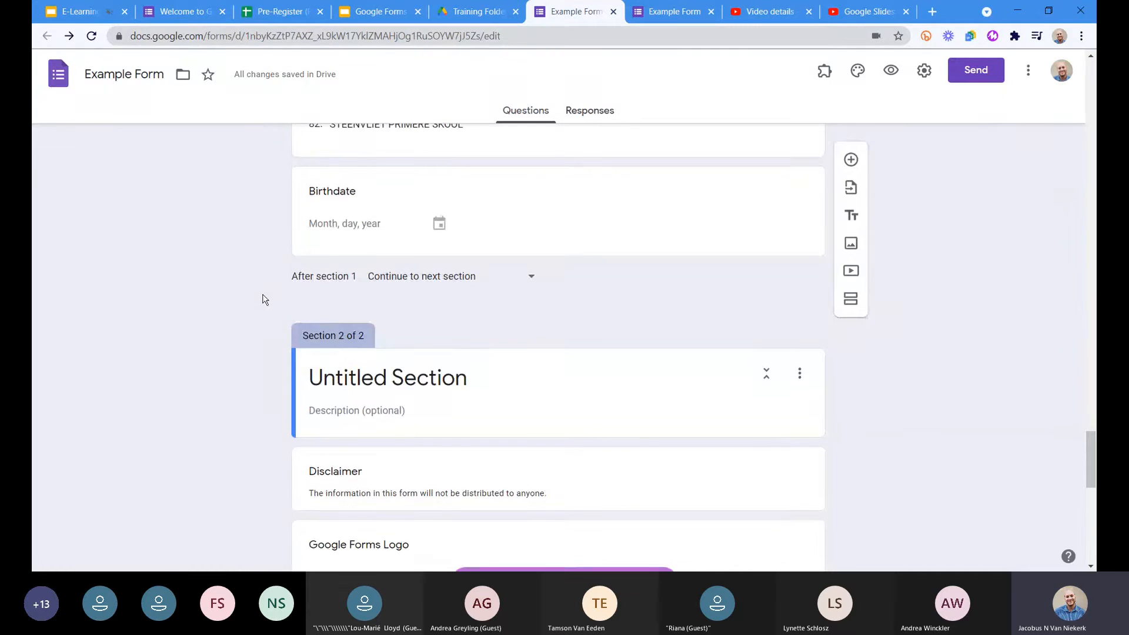
{"action": "scroll", "coordinate": [264, 299], "scroll_direction": "up", "scroll_amount": 20}
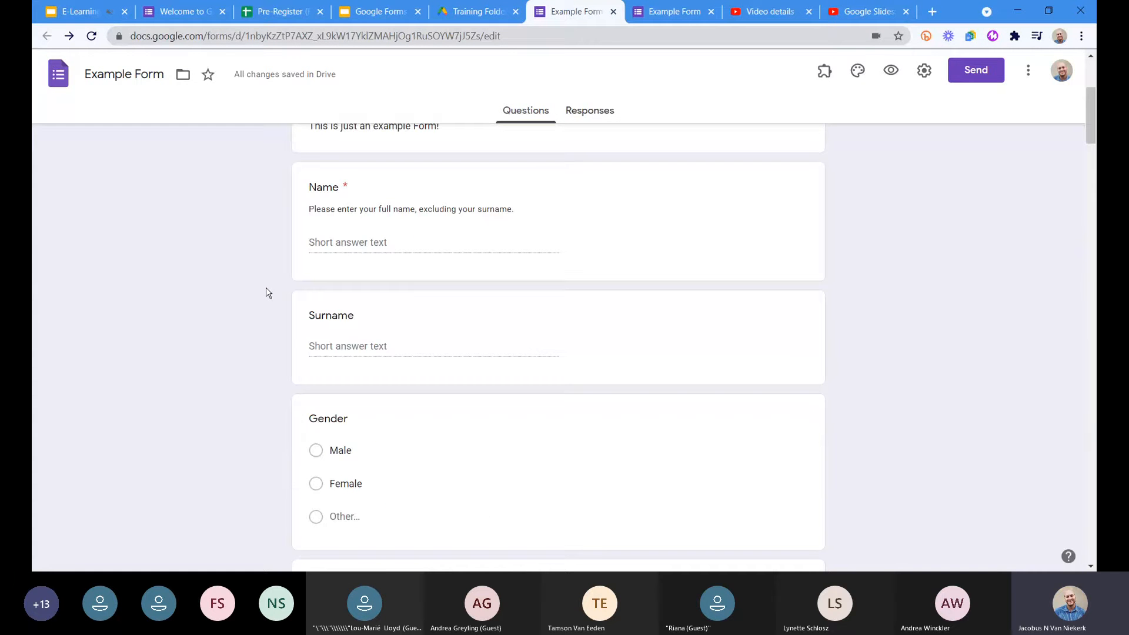
{"action": "scroll", "coordinate": [269, 292], "scroll_direction": "up", "scroll_amount": 4}
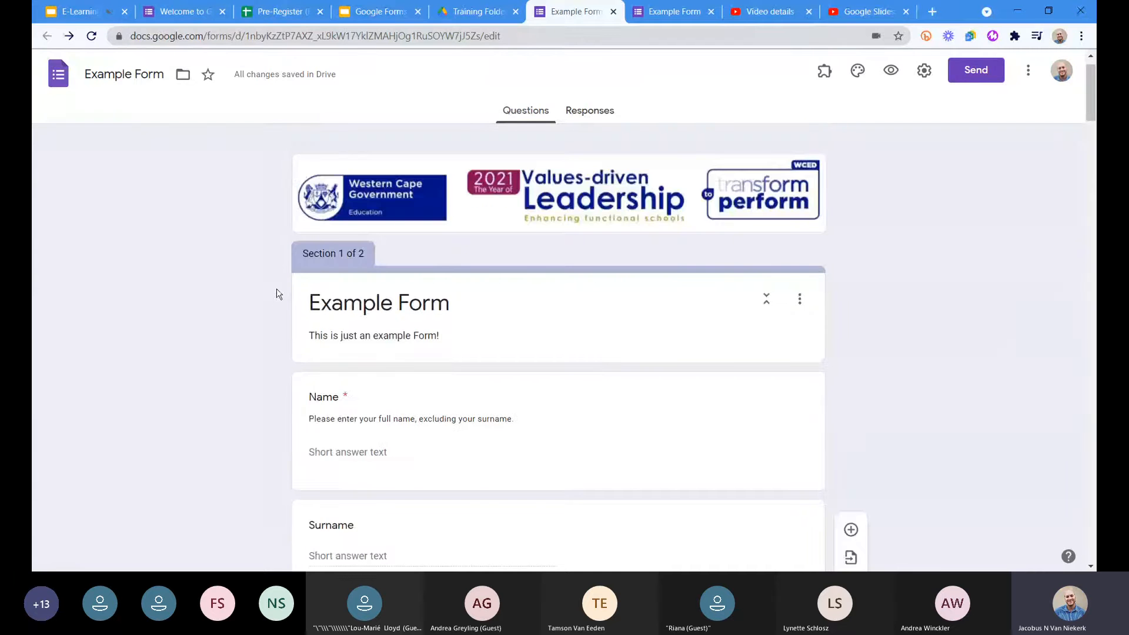
{"action": "scroll", "coordinate": [278, 294], "scroll_direction": "up", "scroll_amount": 1}
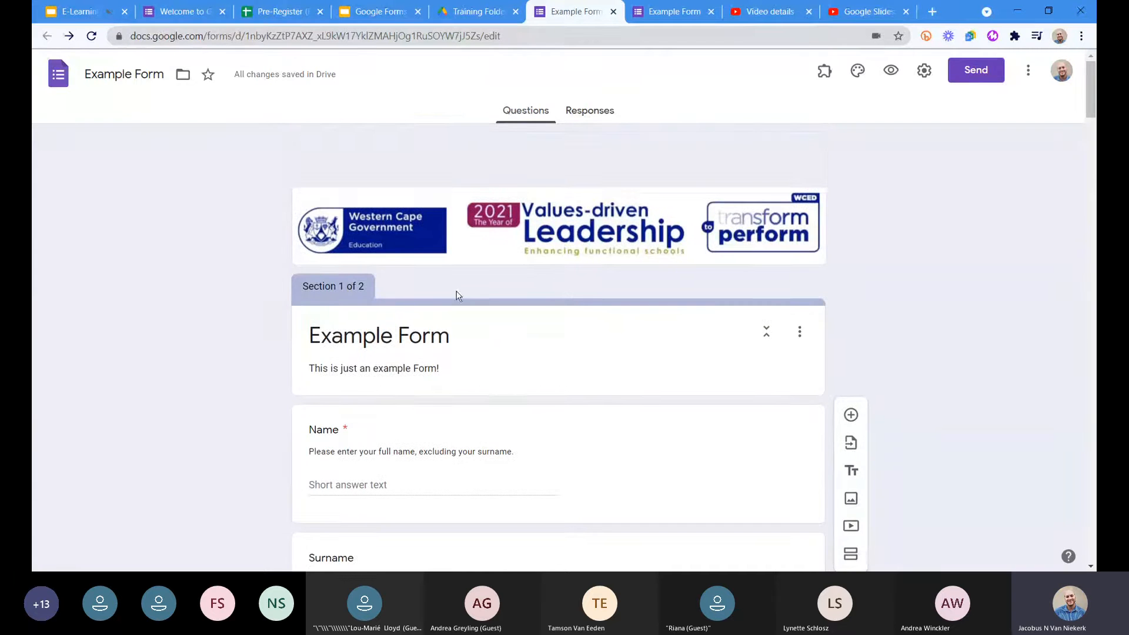
{"action": "scroll", "coordinate": [383, 235], "scroll_direction": "down", "scroll_amount": 1}
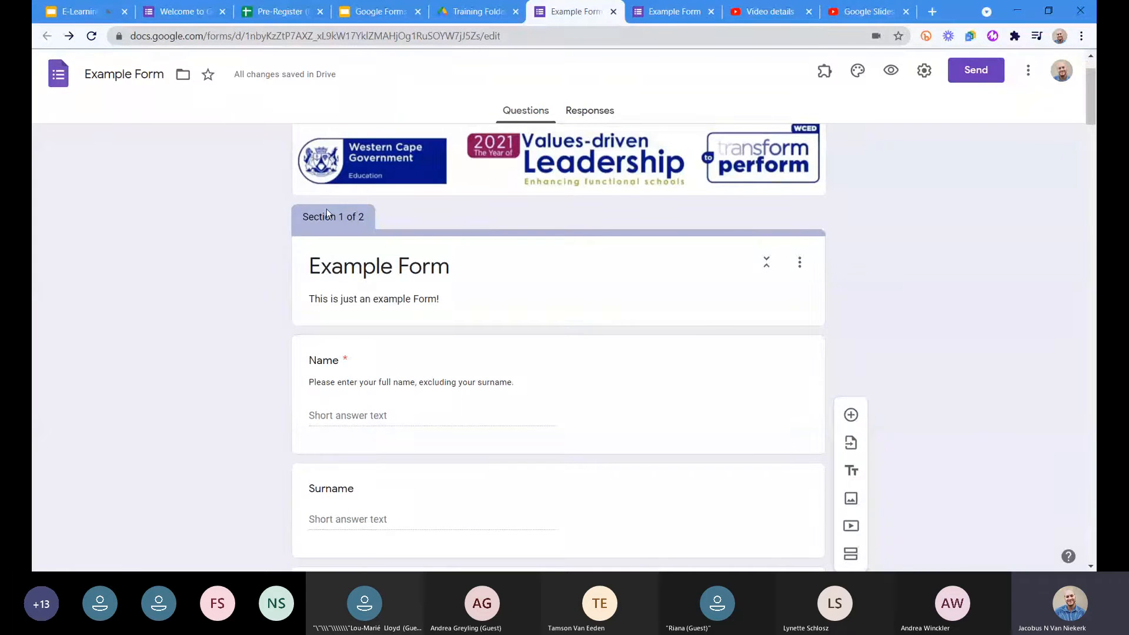
{"action": "left_click", "coordinate": [764, 263]}
{"action": "left_click", "coordinate": [767, 265]}
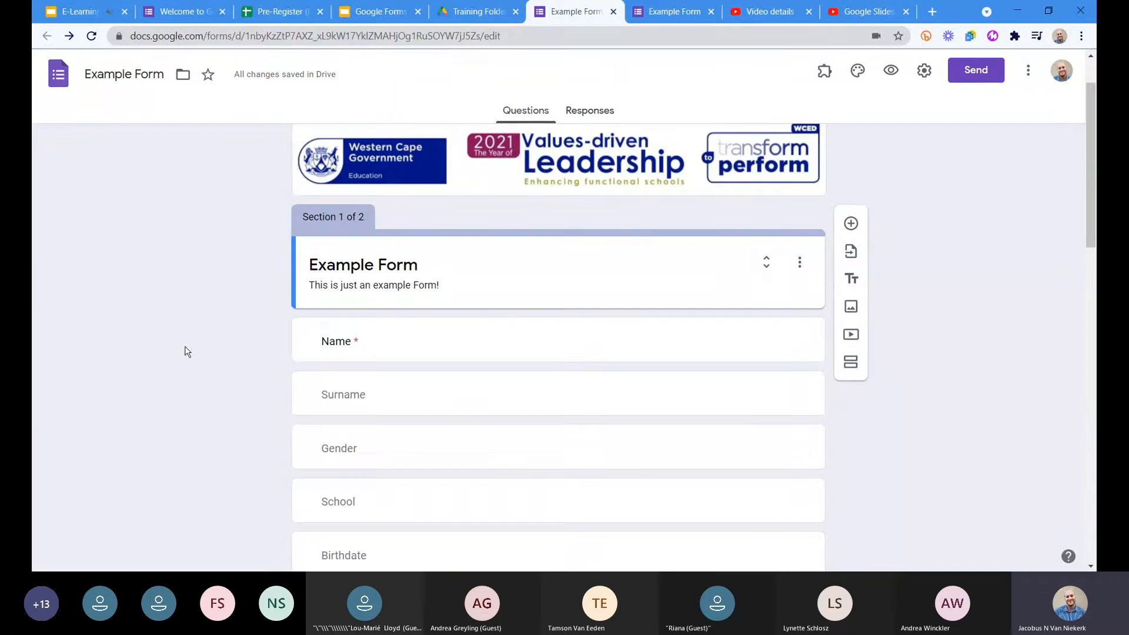
- Move the School question above the Gender question in the collapsed section 1
{"action": "scroll", "coordinate": [191, 325], "scroll_direction": "down", "scroll_amount": 4}
{"action": "scroll", "coordinate": [192, 325], "scroll_direction": "up", "scroll_amount": 1}
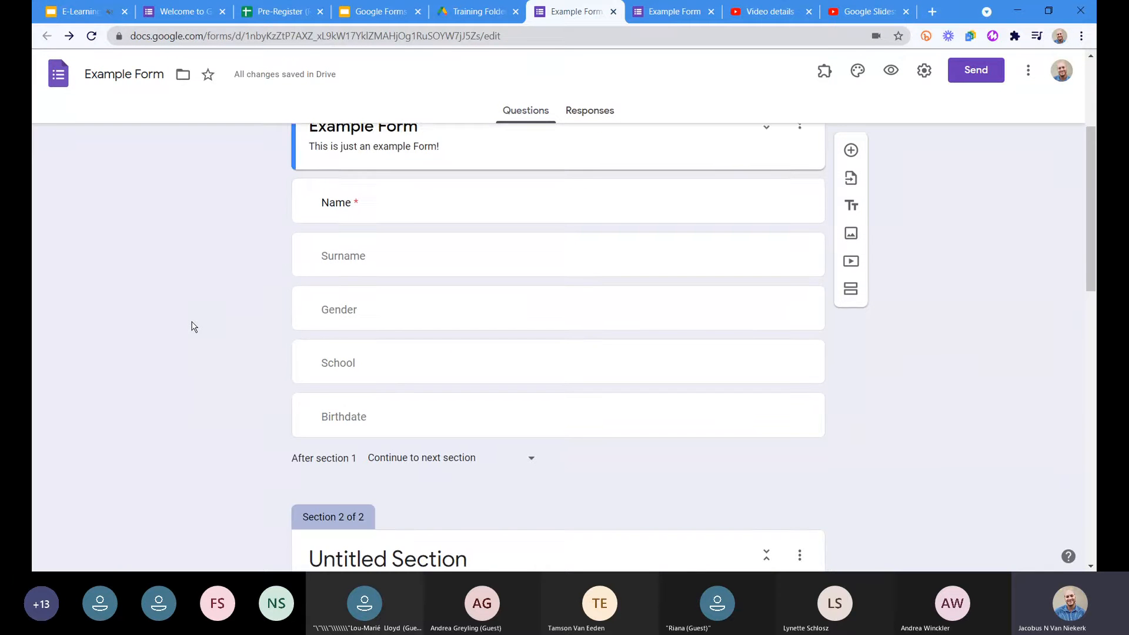
{"action": "scroll", "coordinate": [192, 327], "scroll_direction": "up", "scroll_amount": 1}
{"action": "scroll", "coordinate": [317, 368], "scroll_direction": "up", "scroll_amount": 2}
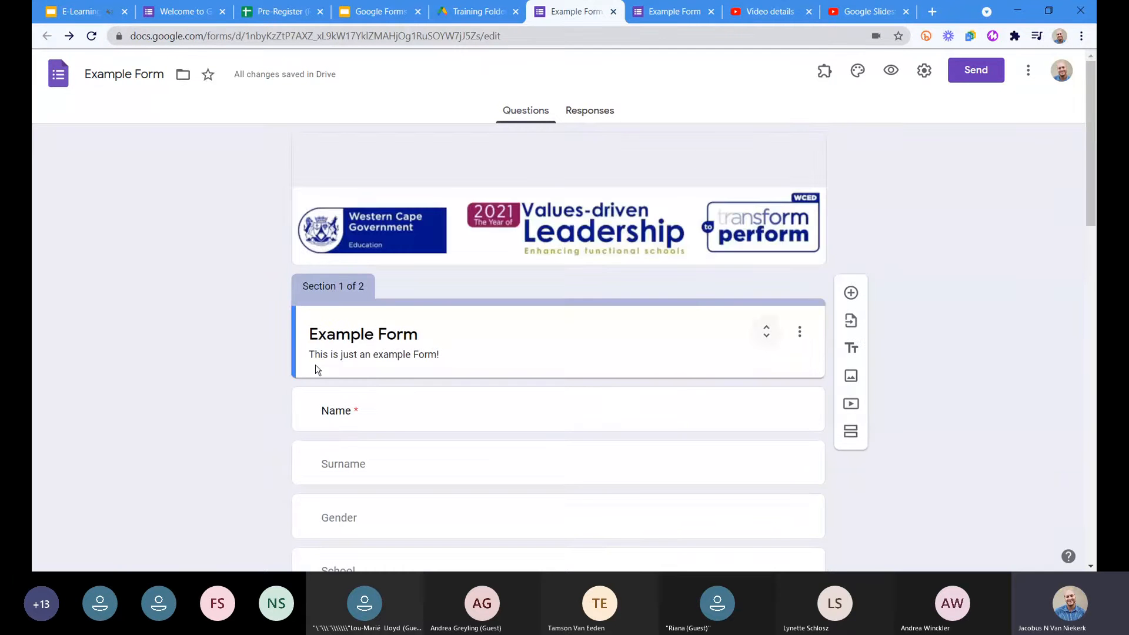
{"action": "scroll", "coordinate": [328, 408], "scroll_direction": "down", "scroll_amount": 3}
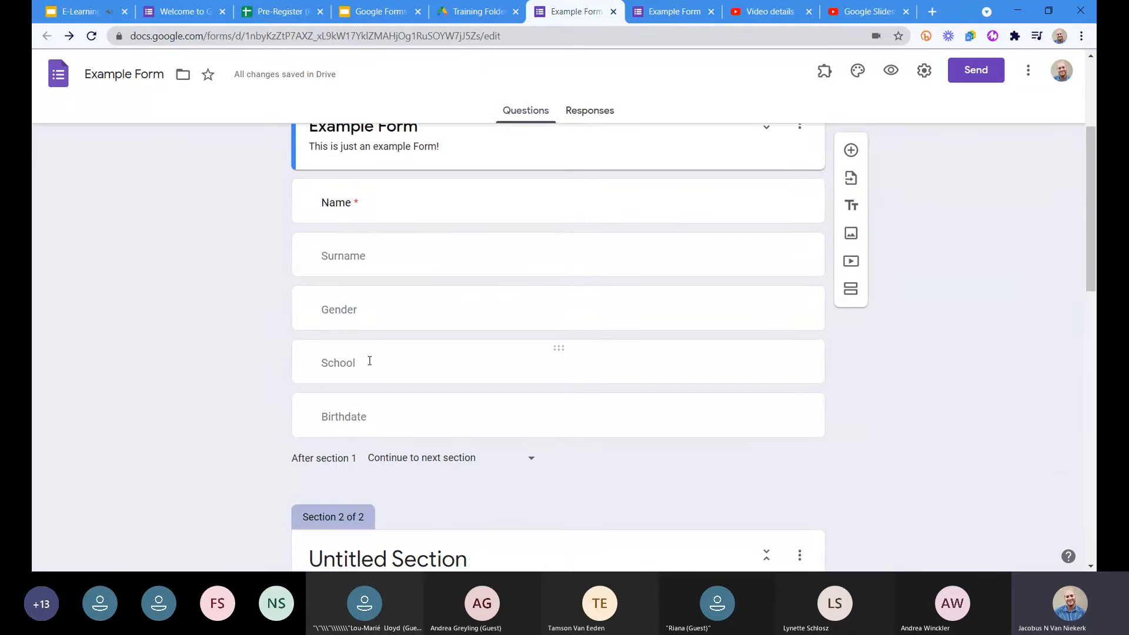
{"action": "left_click_drag", "start_coordinate": [539, 347], "coordinate": [516, 296]}
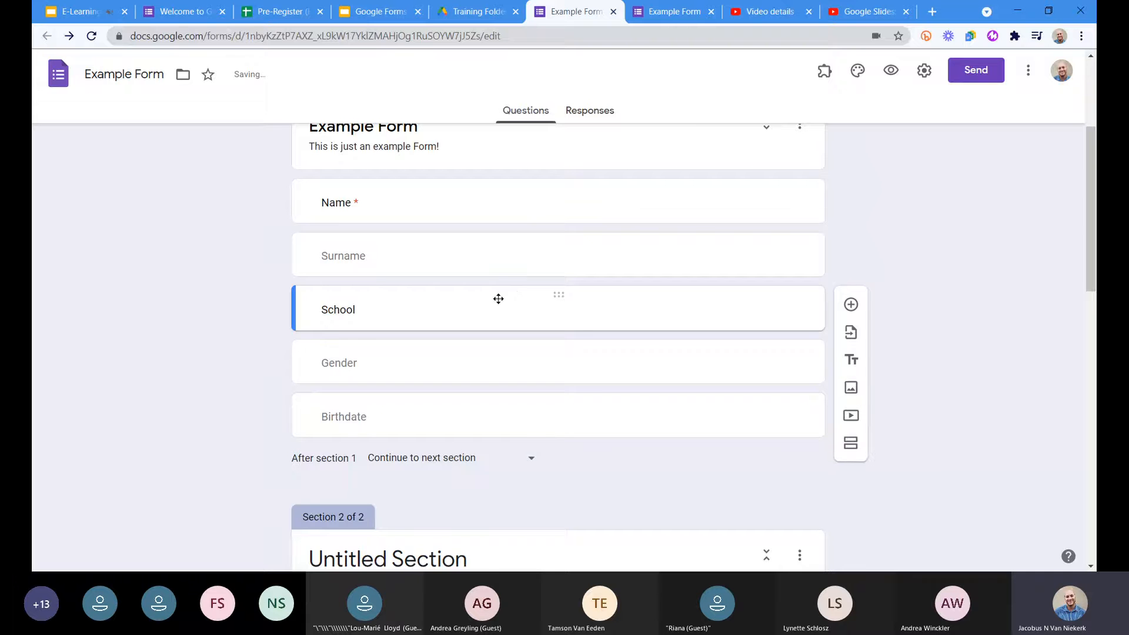
- Expand section 1 to check the full questions in their new order, and collapse it again
{"action": "scroll", "coordinate": [744, 269], "scroll_direction": "up", "scroll_amount": 2}
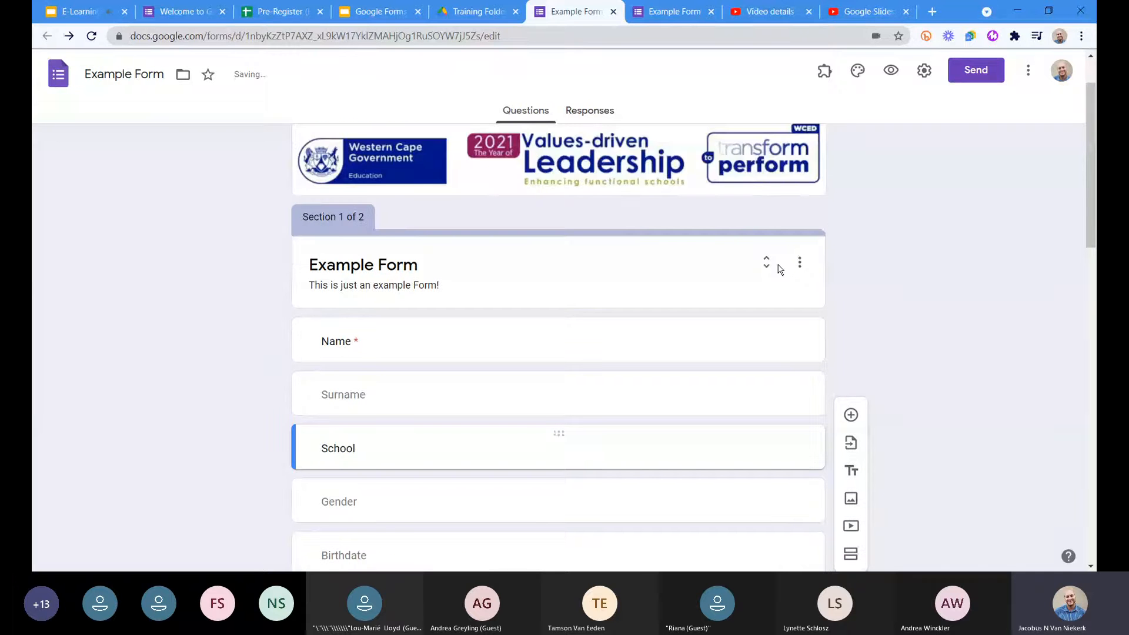
{"action": "left_click", "coordinate": [766, 263]}
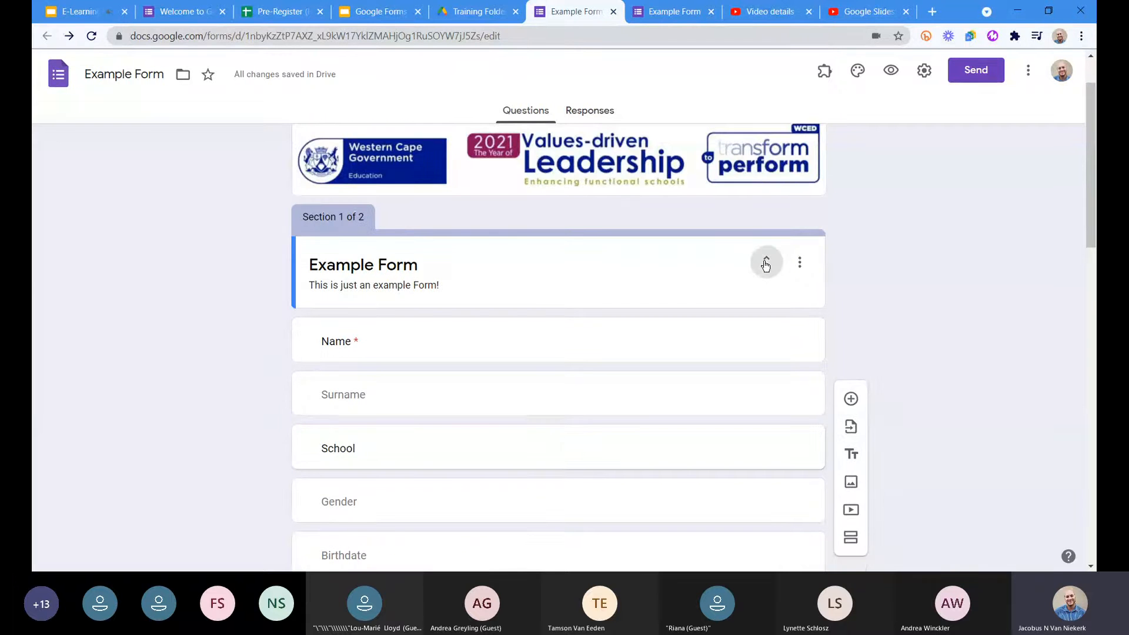
{"action": "scroll", "coordinate": [593, 295], "scroll_direction": "down", "scroll_amount": 10}
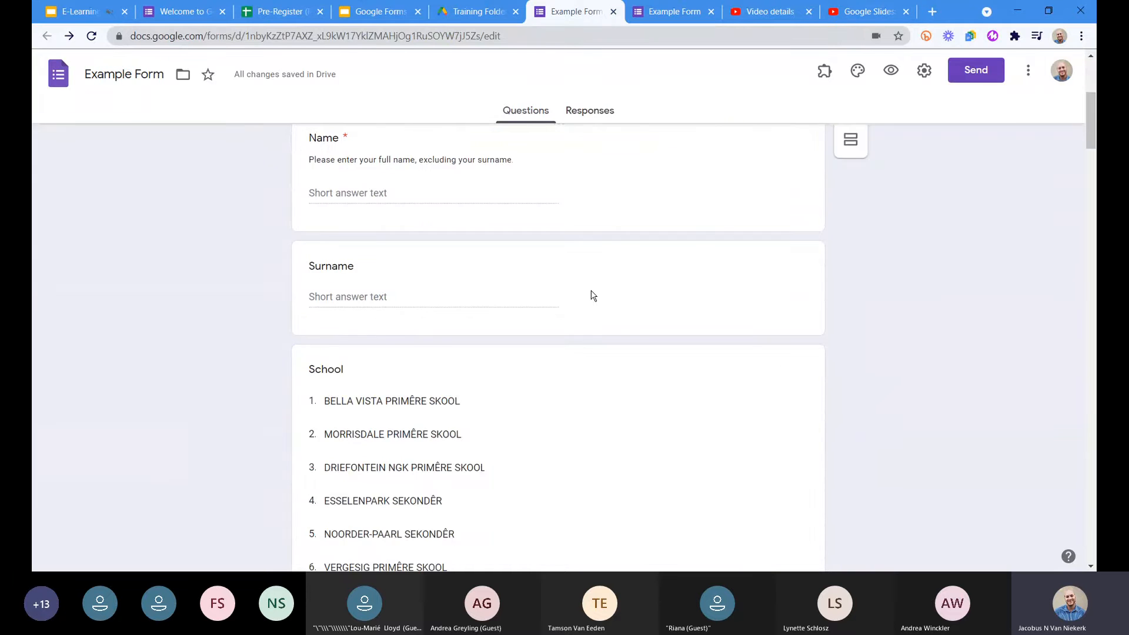
{"action": "scroll", "coordinate": [589, 294], "scroll_direction": "up", "scroll_amount": 7}
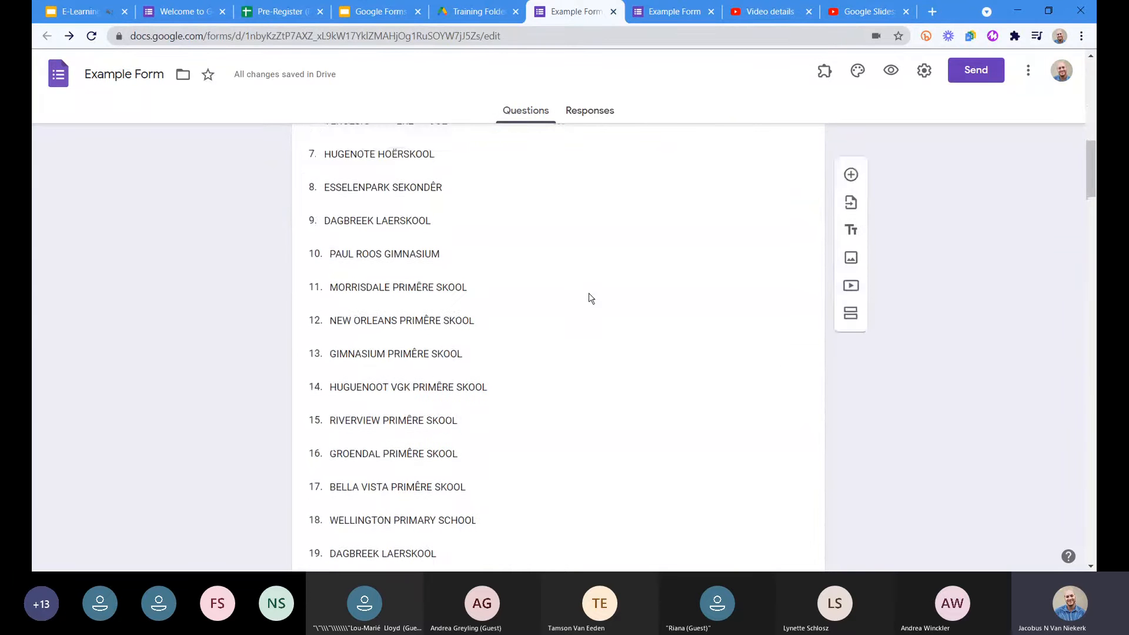
{"action": "scroll", "coordinate": [588, 293], "scroll_direction": "up", "scroll_amount": 3}
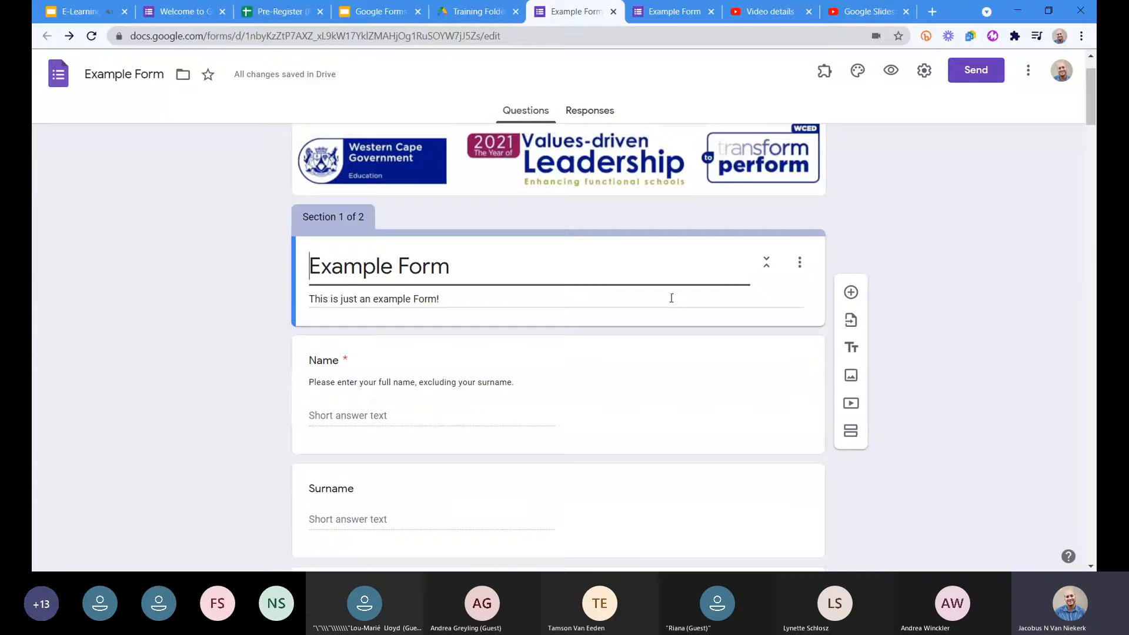
{"action": "left_click", "coordinate": [766, 263]}
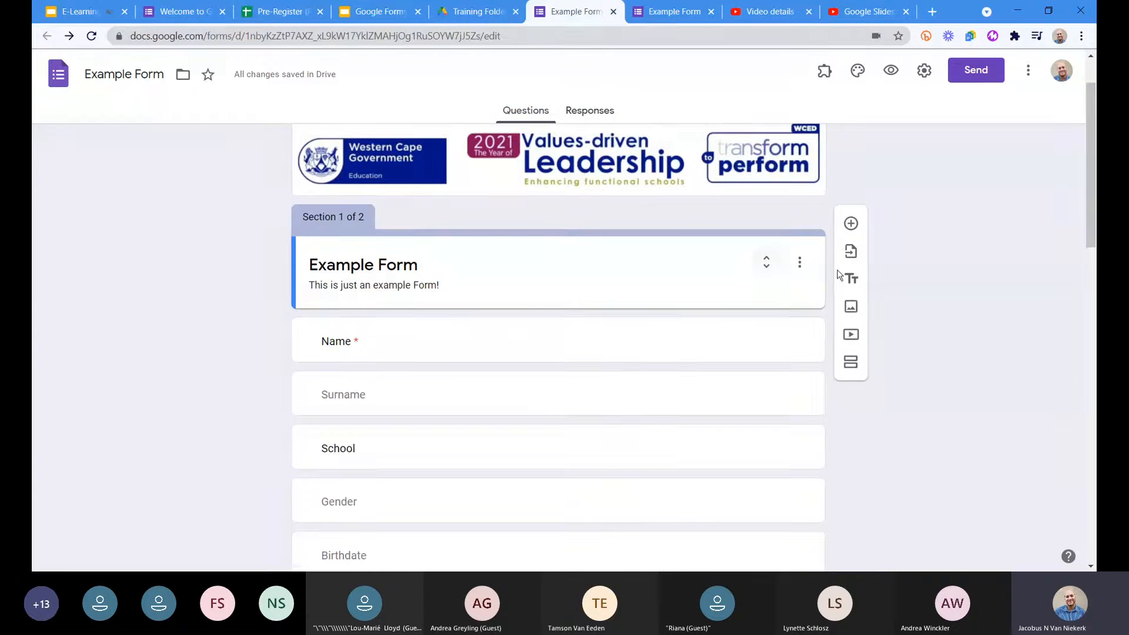
- View the duplicate, move and delete options for section 1 without applying any of them
{"action": "left_click", "coordinate": [801, 264]}
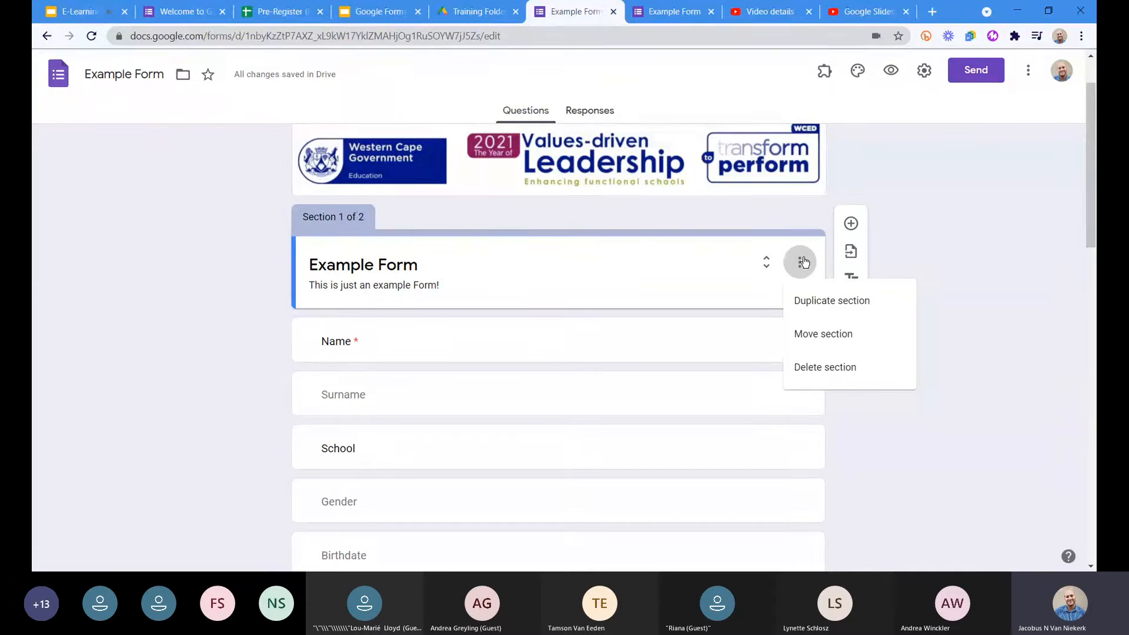
{"action": "left_click", "coordinate": [502, 265]}
{"action": "left_click", "coordinate": [812, 262]}
{"action": "left_click", "coordinate": [173, 362]}
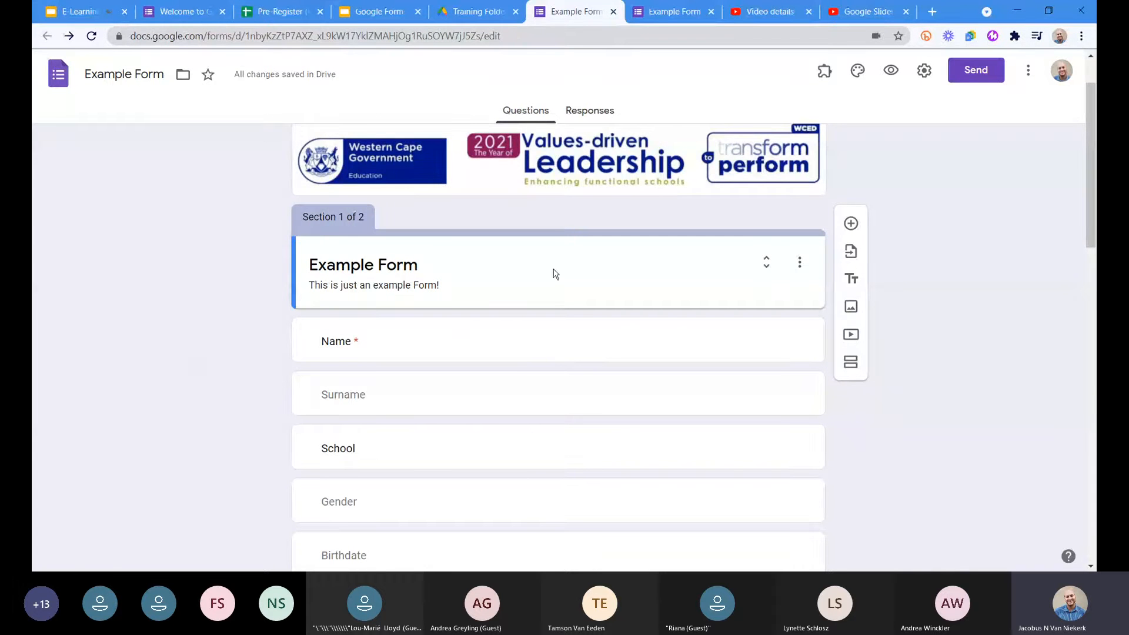
- Replace the title of section 2 with "Content", keeping section 1 collapsed
{"action": "scroll", "coordinate": [552, 274], "scroll_direction": "down", "scroll_amount": 2}
{"action": "scroll", "coordinate": [553, 274], "scroll_direction": "up", "scroll_amount": 1}
{"action": "scroll", "coordinate": [553, 274], "scroll_direction": "down", "scroll_amount": 4}
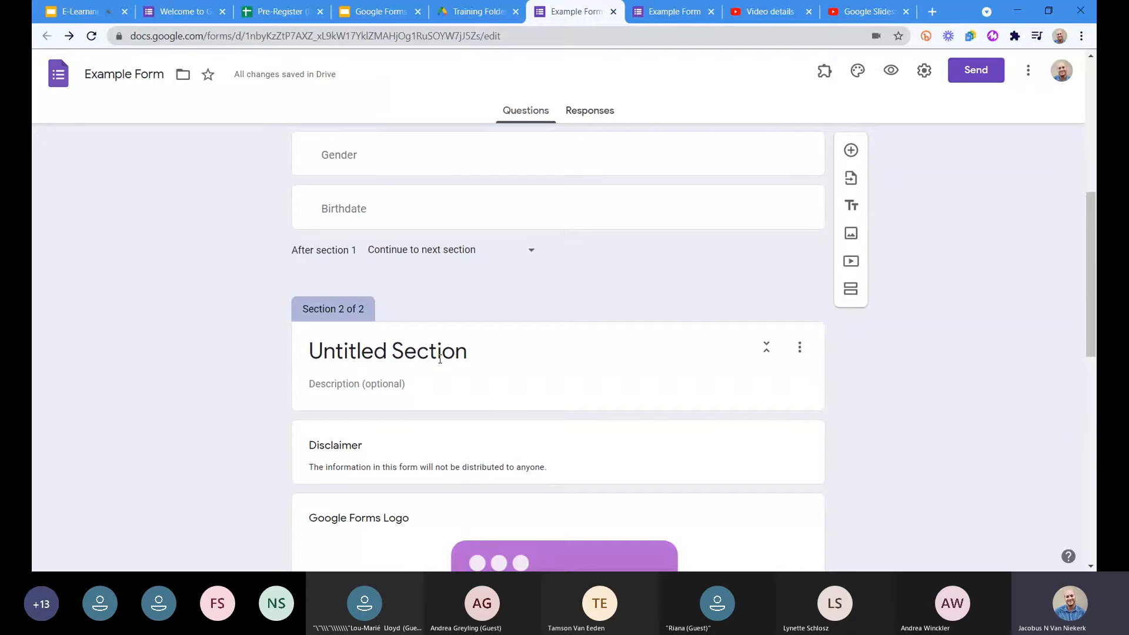
{"action": "left_click", "coordinate": [439, 359]}
{"action": "scroll", "coordinate": [447, 347], "scroll_direction": "up", "scroll_amount": 7}
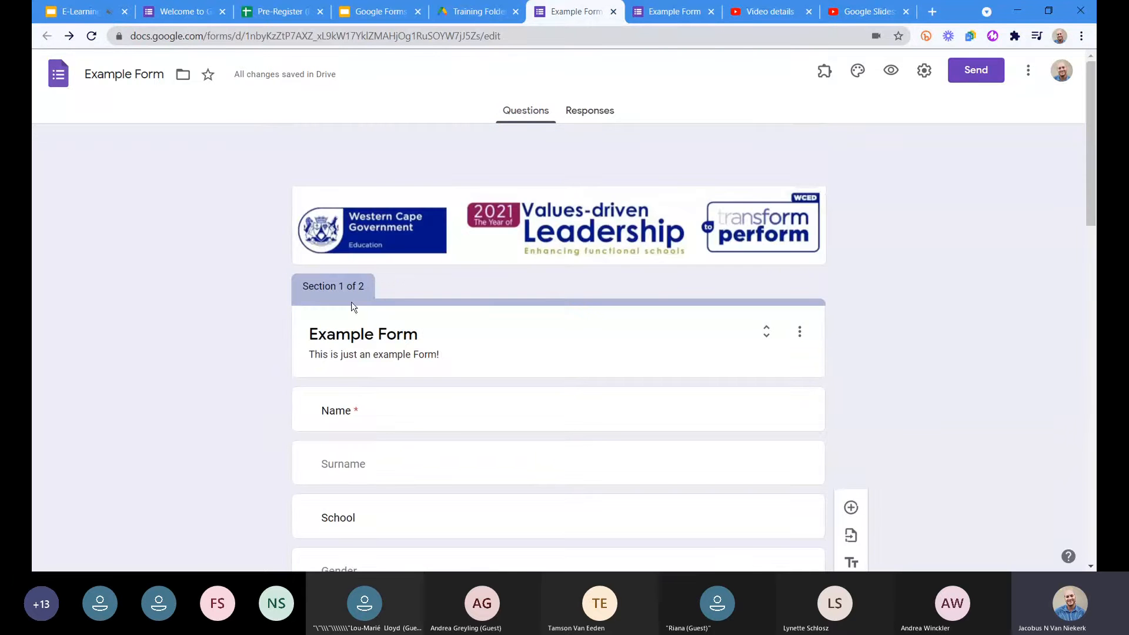
{"action": "scroll", "coordinate": [452, 338], "scroll_direction": "down", "scroll_amount": 8}
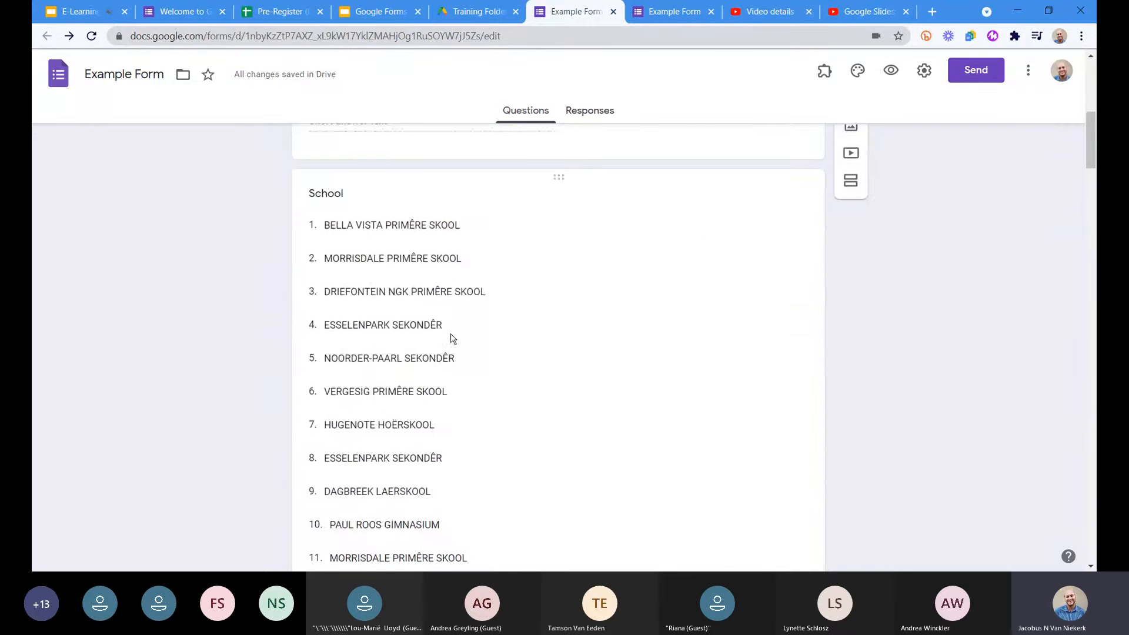
{"action": "scroll", "coordinate": [456, 334], "scroll_direction": "up", "scroll_amount": 7}
{"action": "left_click", "coordinate": [765, 331]}
{"action": "scroll", "coordinate": [499, 435], "scroll_direction": "down", "scroll_amount": 9}
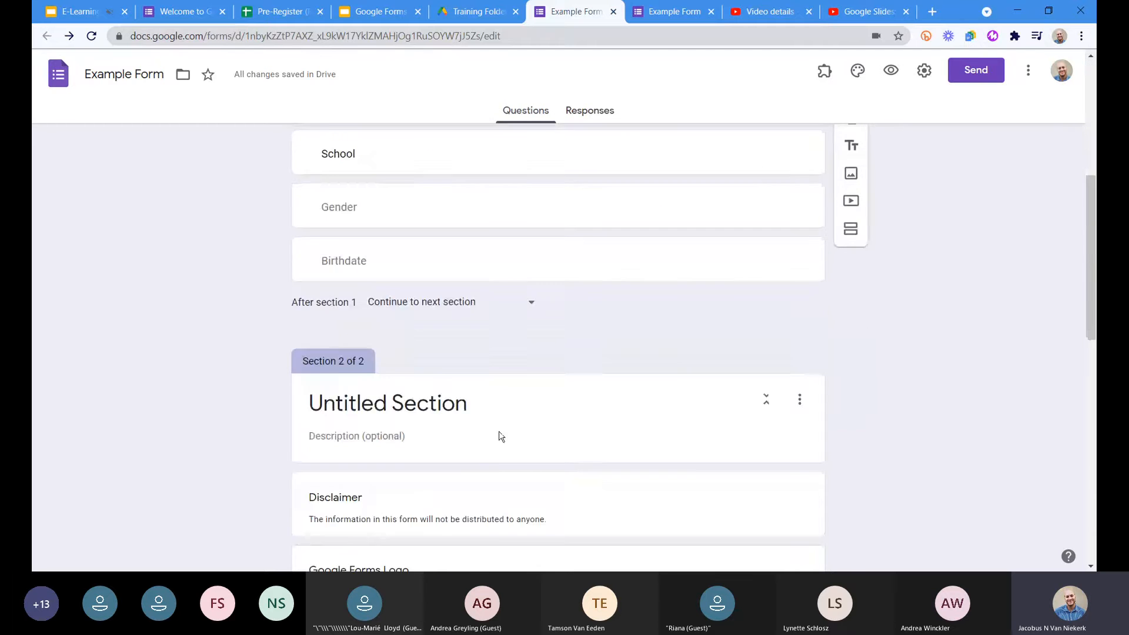
{"action": "left_click", "coordinate": [433, 194]}
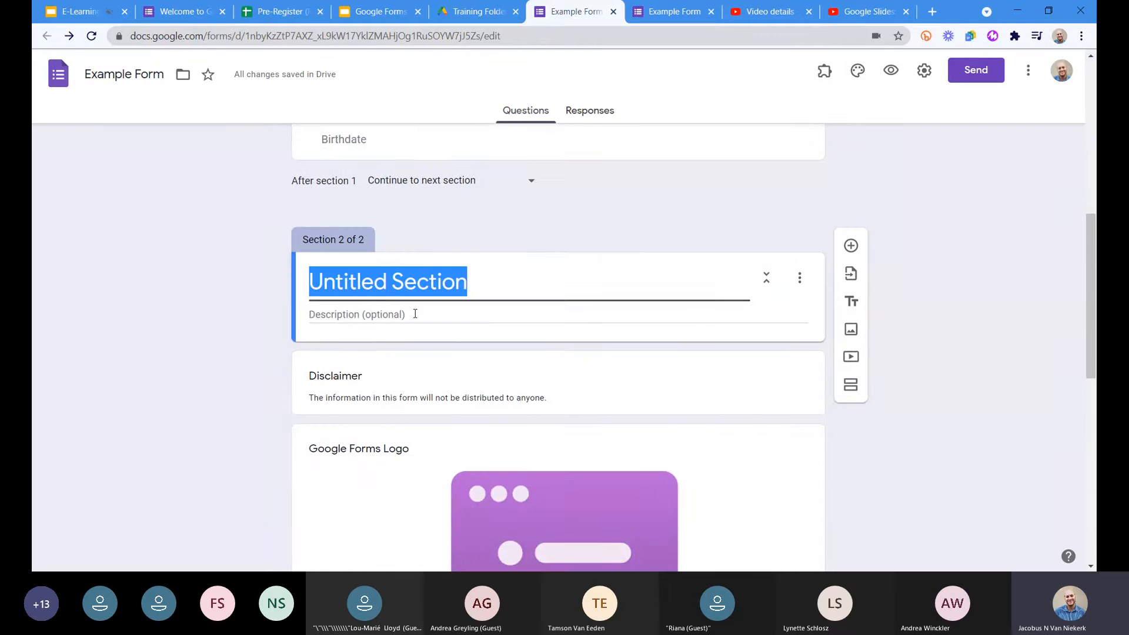
{"action": "left_click_drag", "start_coordinate": [489, 289], "coordinate": [308, 291]}
{"action": "type", "text": "Content"}
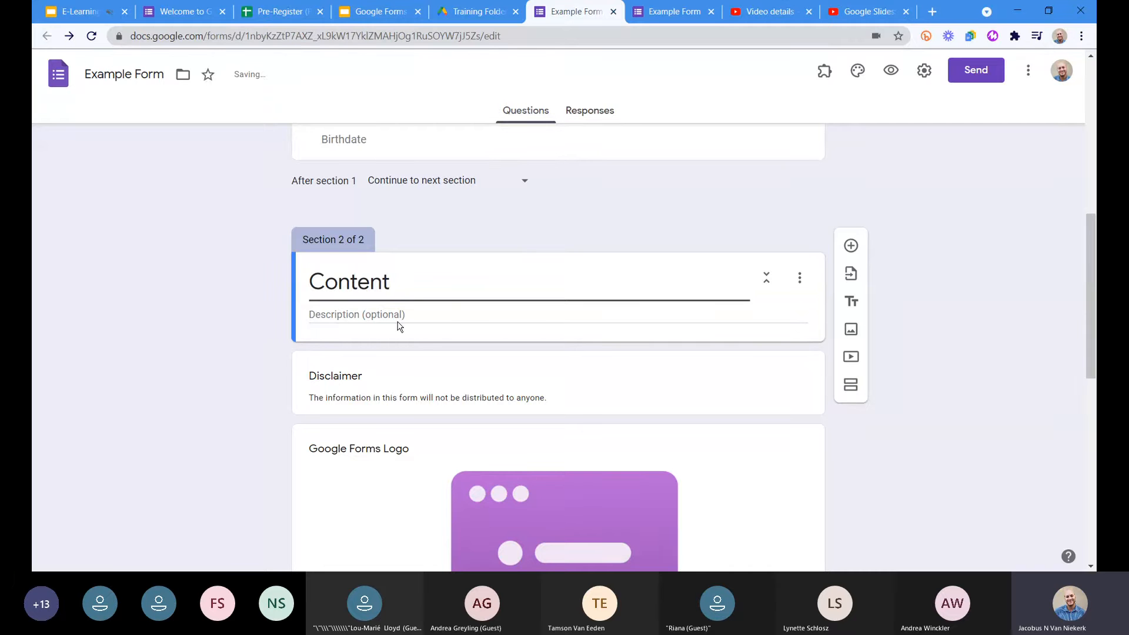
- Look through the items in the Content section, from the disclaimer and logo to the video and time question
{"action": "left_click", "coordinate": [398, 326]}
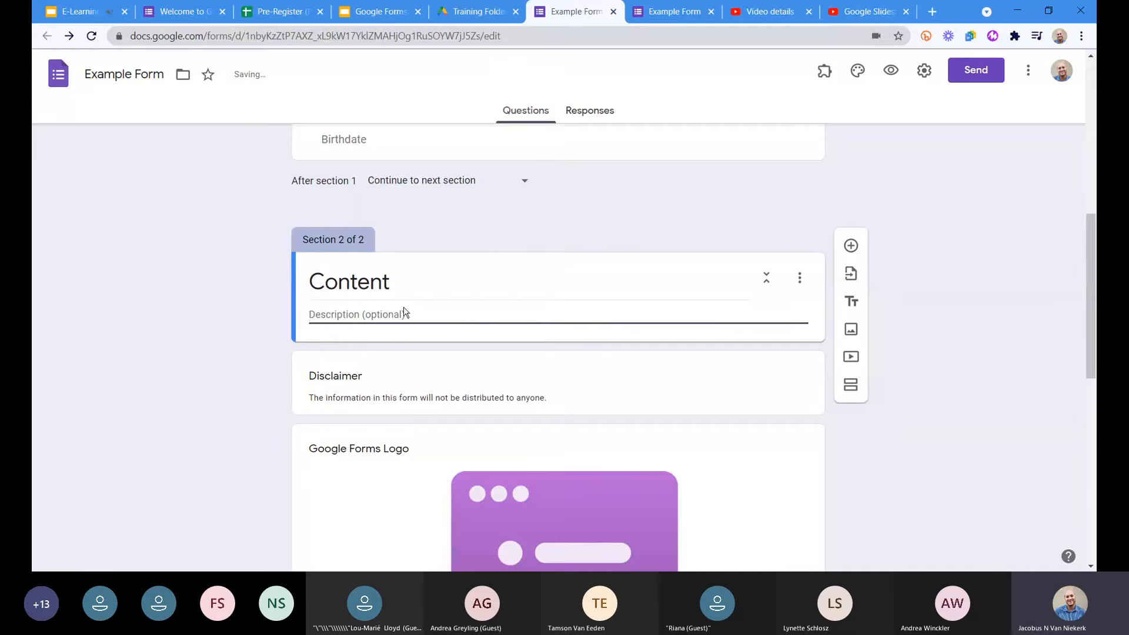
{"action": "left_click", "coordinate": [396, 388]}
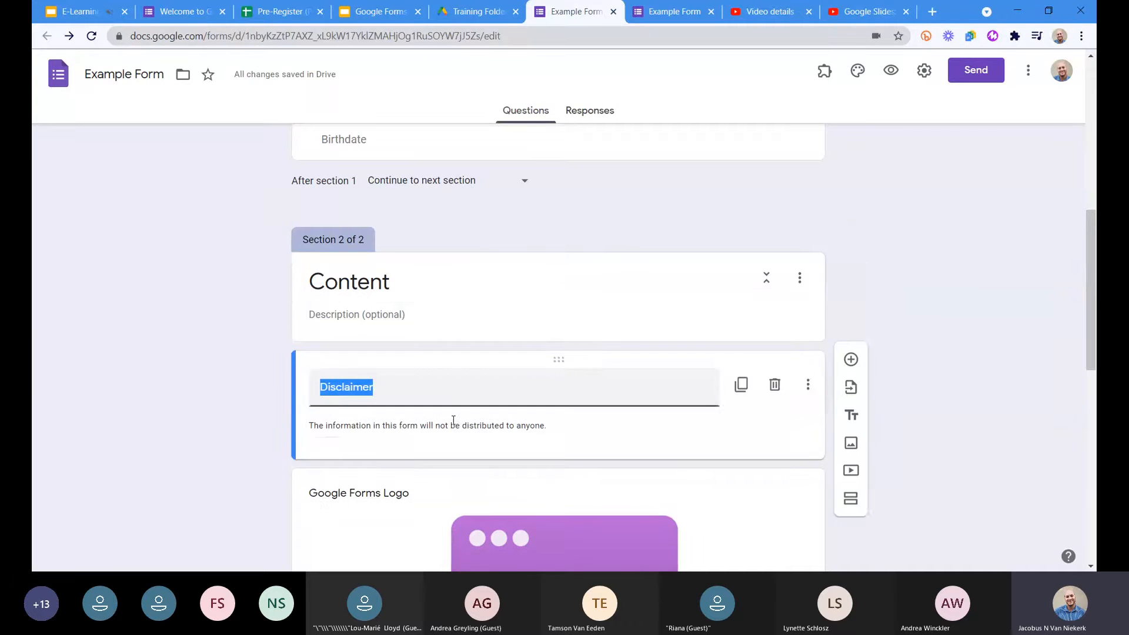
{"action": "scroll", "coordinate": [385, 390], "scroll_direction": "down", "scroll_amount": 2}
{"action": "left_click", "coordinate": [358, 380]}
{"action": "scroll", "coordinate": [358, 380], "scroll_direction": "down", "scroll_amount": 7}
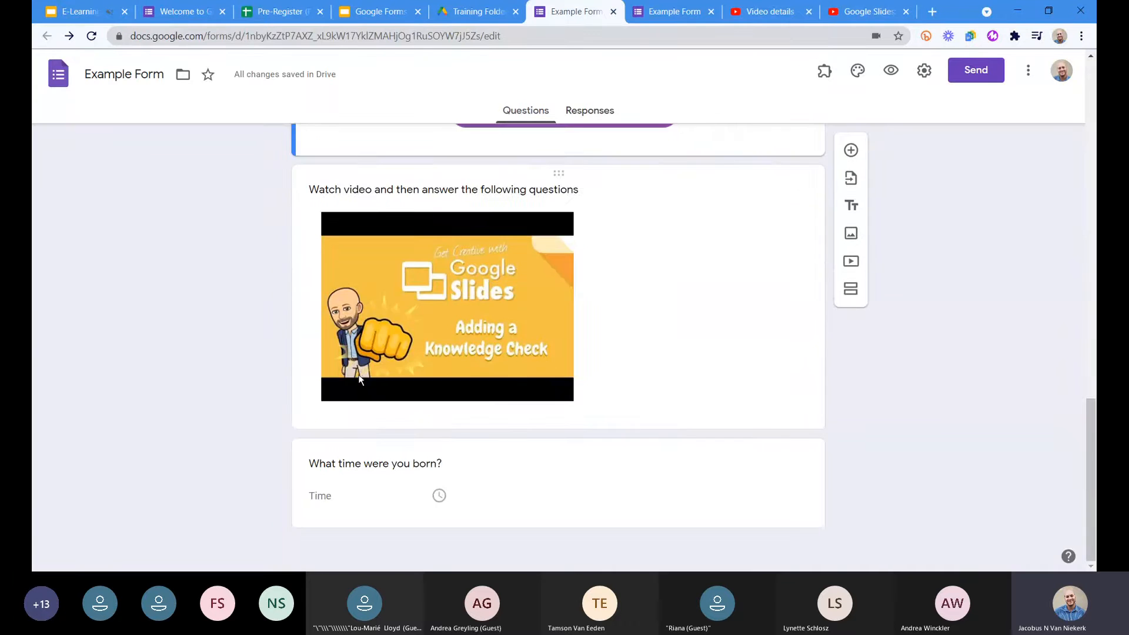
{"action": "scroll", "coordinate": [510, 400], "scroll_direction": "up", "scroll_amount": 5}
{"action": "scroll", "coordinate": [510, 400], "scroll_direction": "up", "scroll_amount": 3}
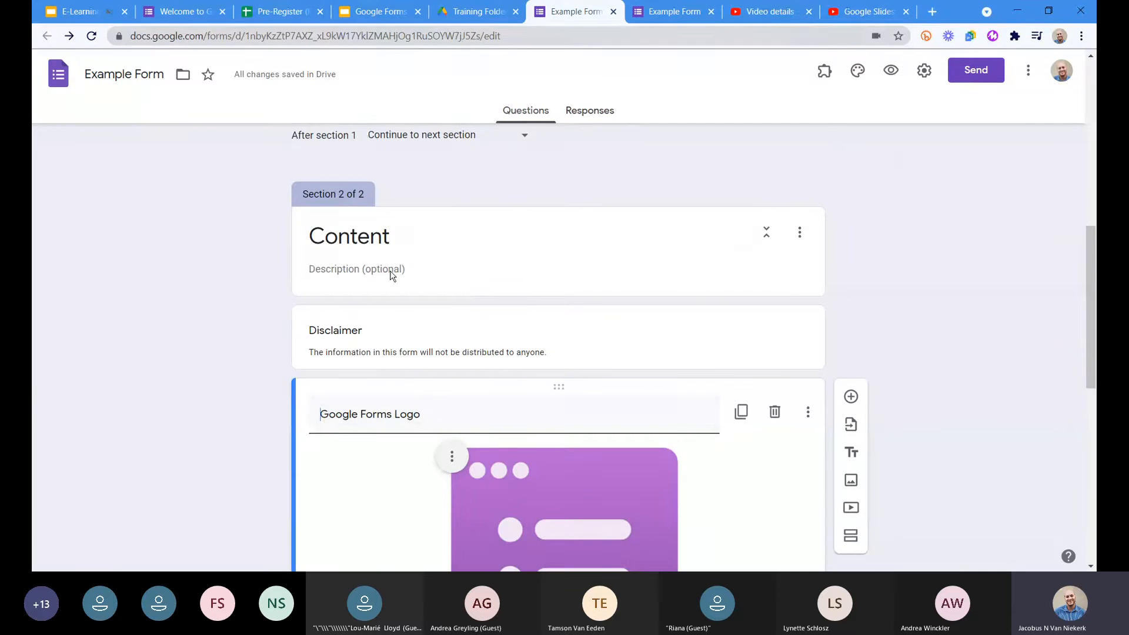
- Preview the form, try to continue to the second section with every answer empty, and close the preview
{"action": "left_click", "coordinate": [891, 71]}
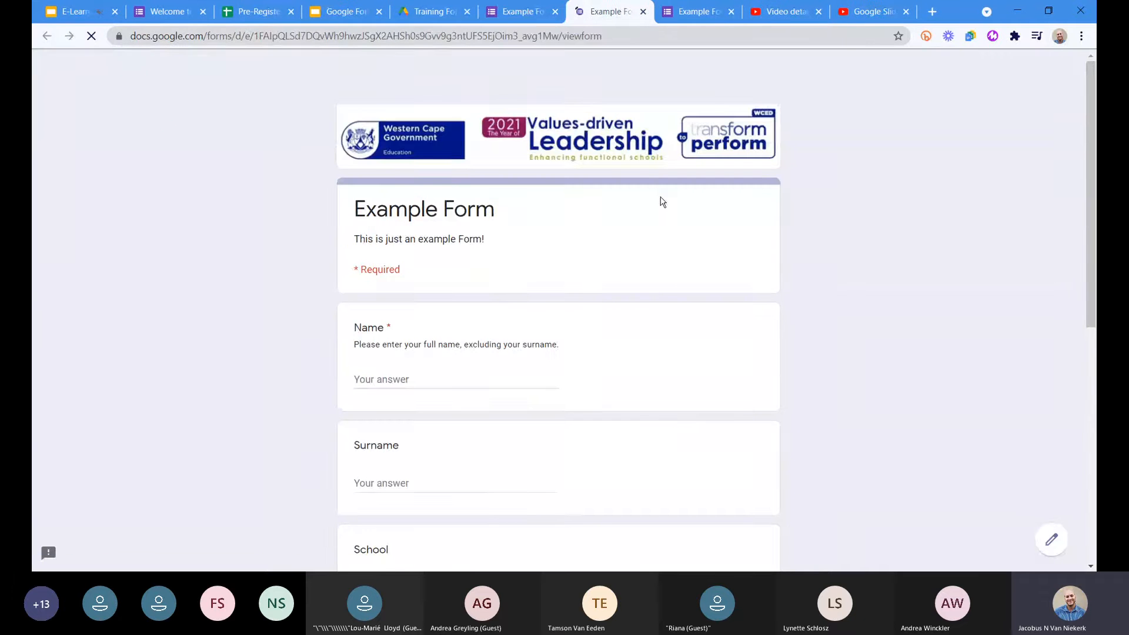
{"action": "scroll", "coordinate": [502, 296], "scroll_direction": "down", "scroll_amount": 8}
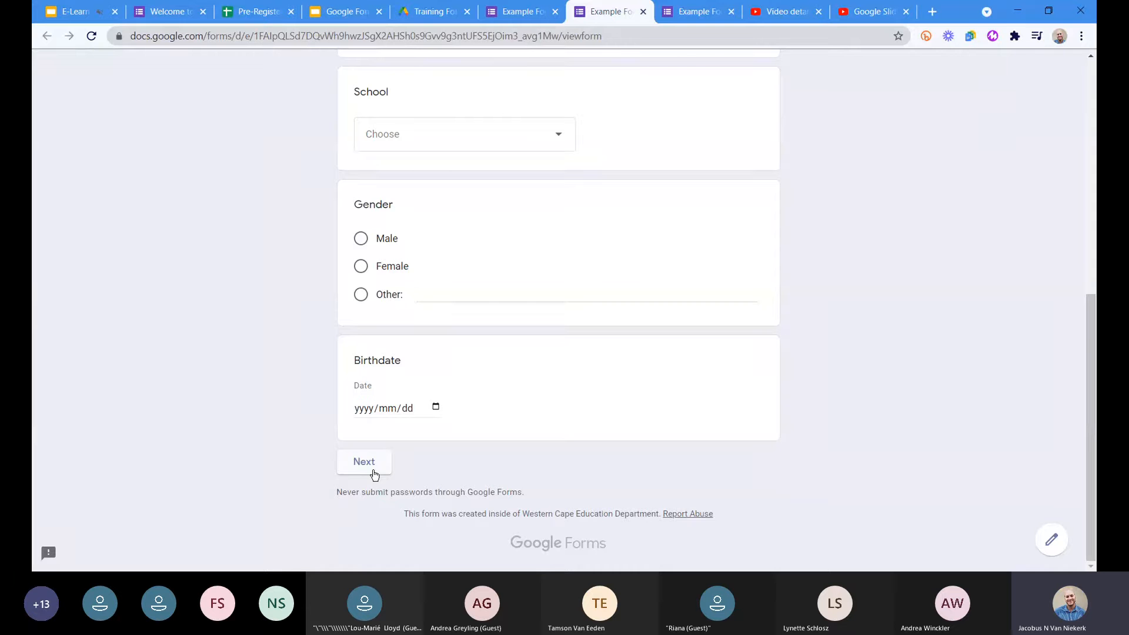
{"action": "left_click", "coordinate": [374, 474]}
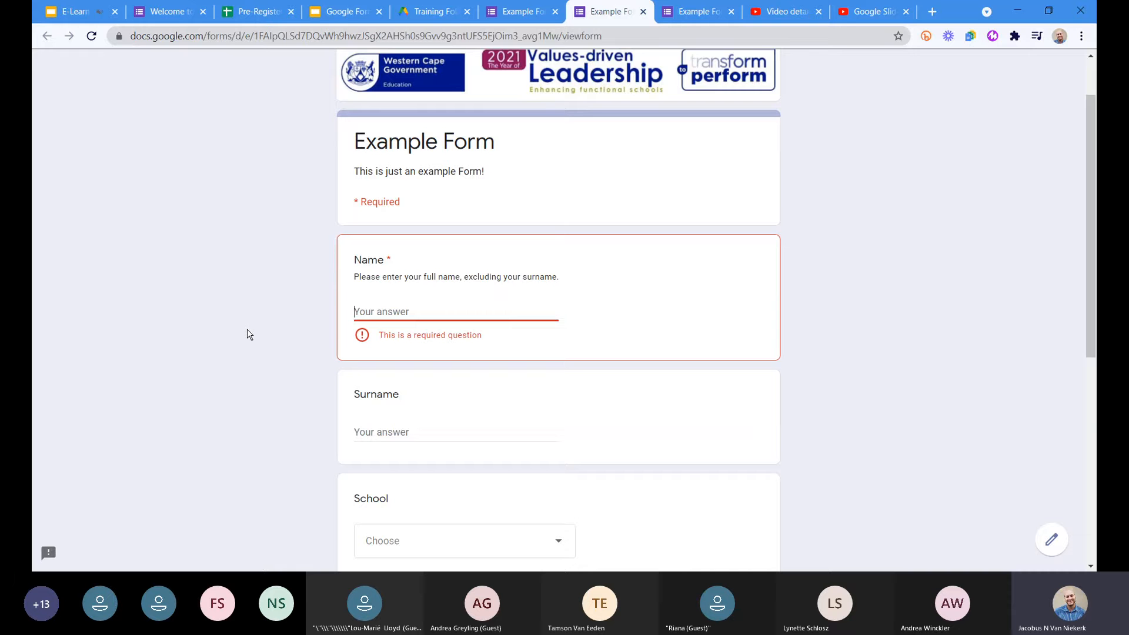
{"action": "scroll", "coordinate": [247, 328], "scroll_direction": "down", "scroll_amount": 7}
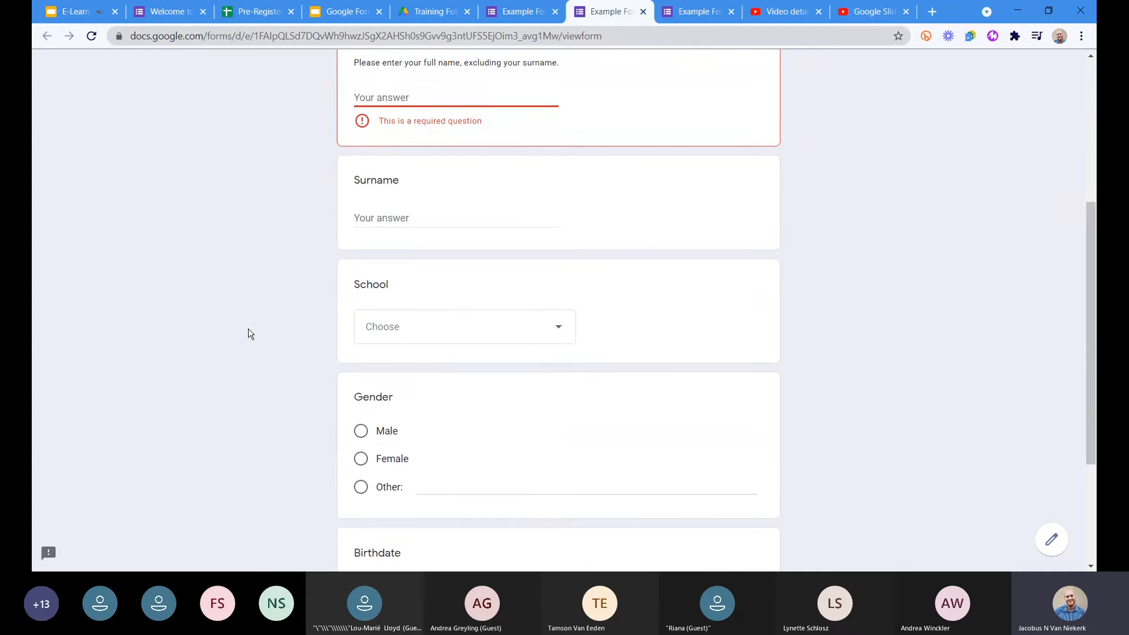
{"action": "scroll", "coordinate": [247, 328], "scroll_direction": "up", "scroll_amount": 3}
{"action": "scroll", "coordinate": [247, 334], "scroll_direction": "up", "scroll_amount": 5}
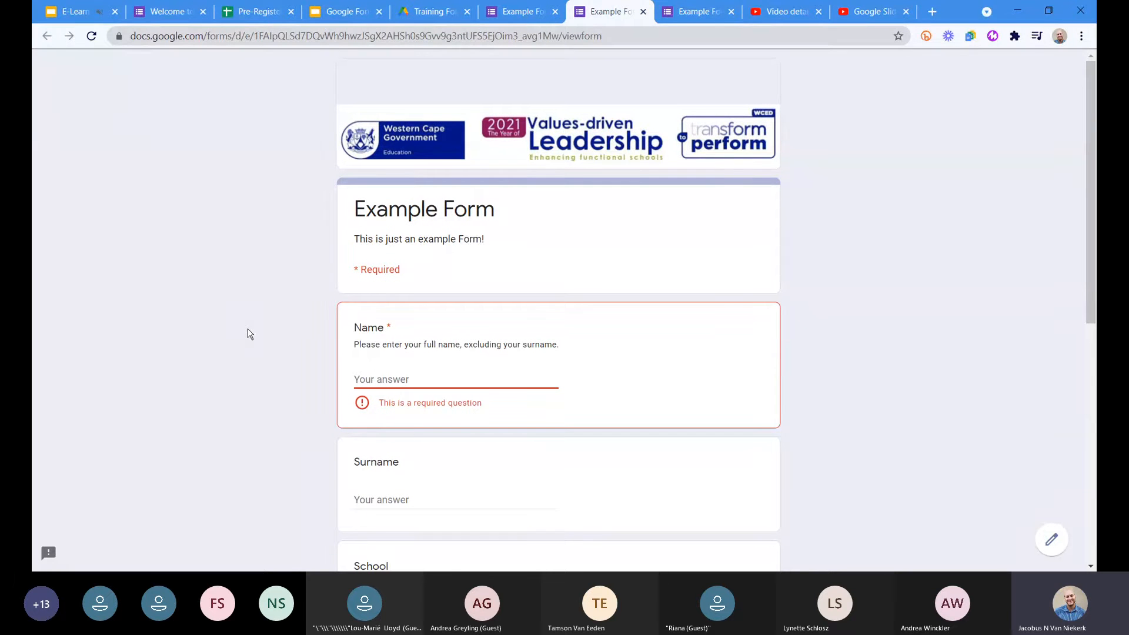
{"action": "left_click", "coordinate": [644, 12]}
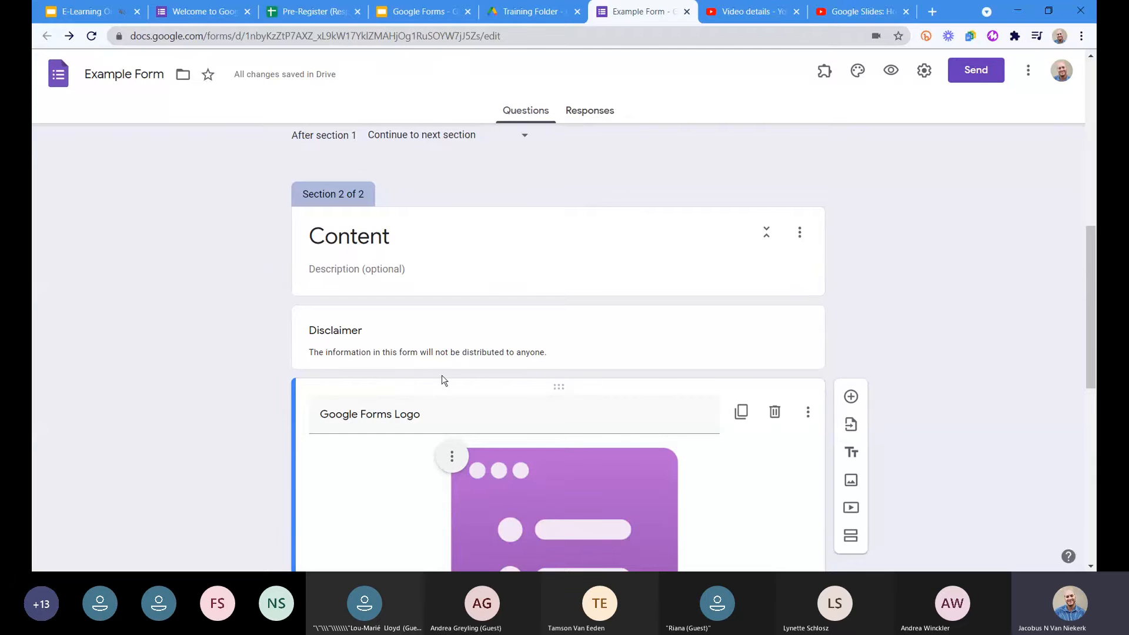
- Make the Surname question in section 1 required
{"action": "scroll", "coordinate": [491, 264], "scroll_direction": "up", "scroll_amount": 6}
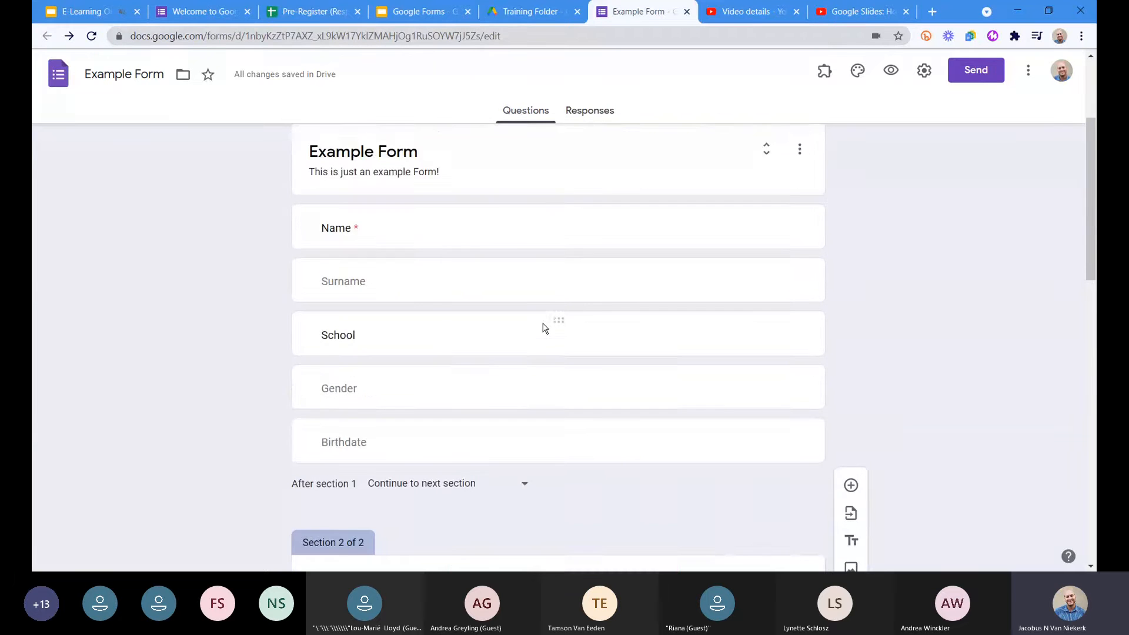
{"action": "left_click", "coordinate": [405, 281]}
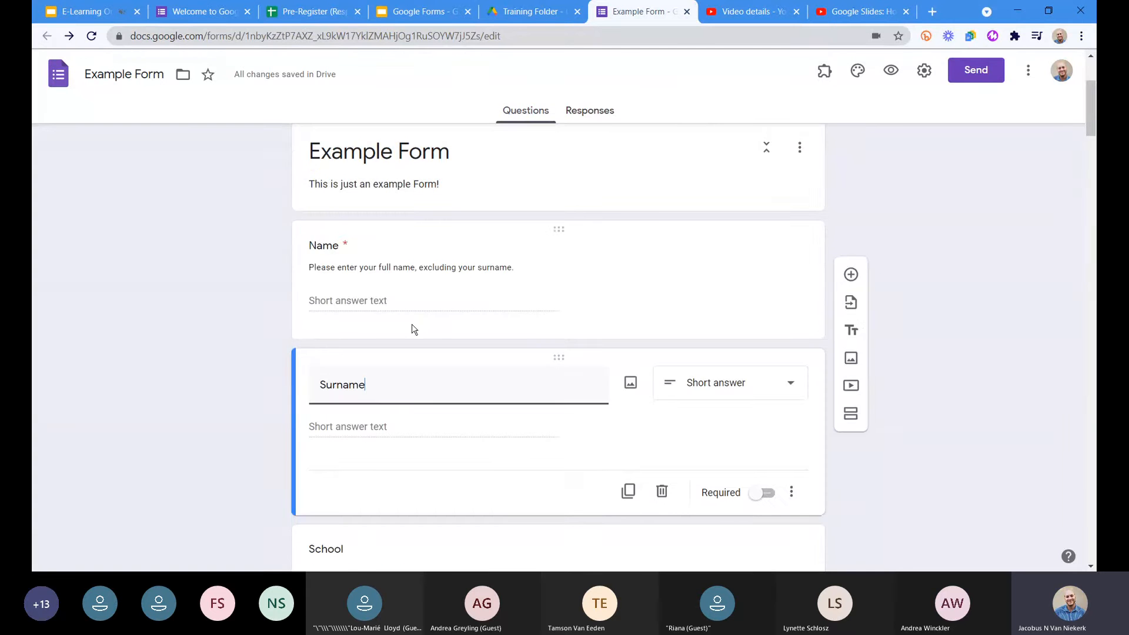
{"action": "scroll", "coordinate": [411, 329], "scroll_direction": "down", "scroll_amount": 5}
{"action": "scroll", "coordinate": [413, 332], "scroll_direction": "up", "scroll_amount": 2}
{"action": "scroll", "coordinate": [412, 331], "scroll_direction": "up", "scroll_amount": 4}
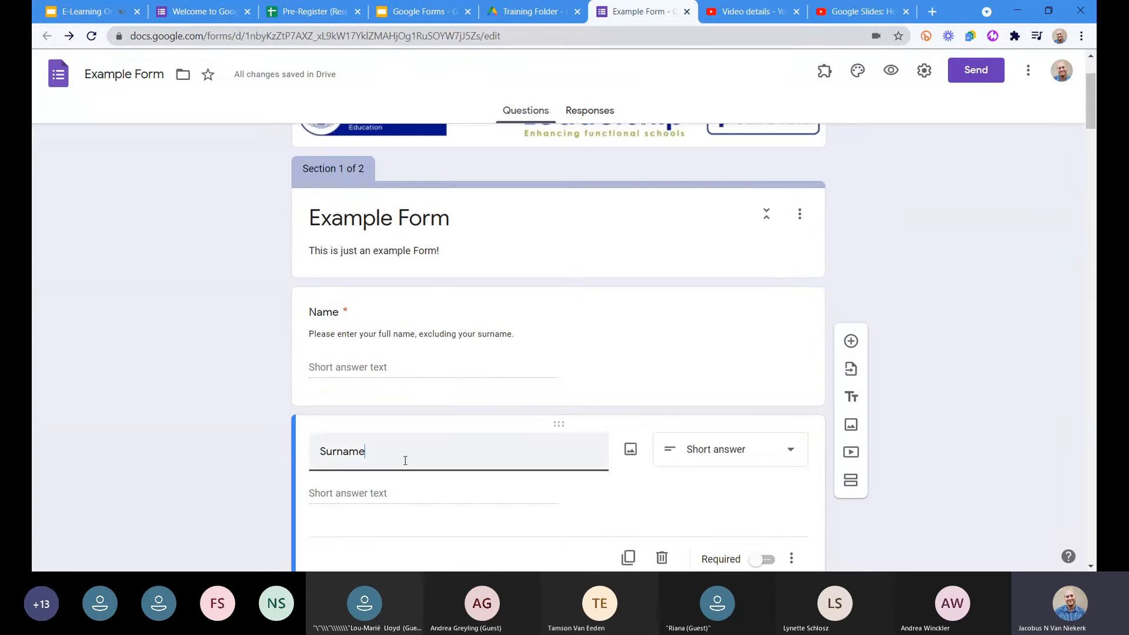
{"action": "scroll", "coordinate": [405, 461], "scroll_direction": "down", "scroll_amount": 2}
{"action": "left_click", "coordinate": [754, 426]}
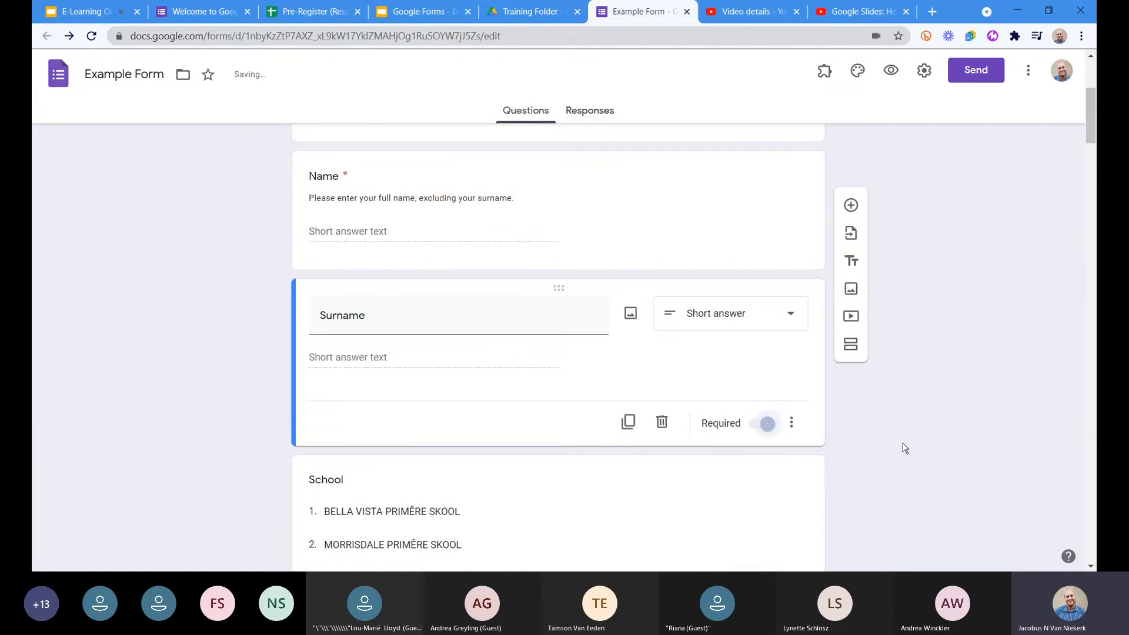
- Make the Gender question below the School list required
{"action": "scroll", "coordinate": [756, 439], "scroll_direction": "down", "scroll_amount": 16}
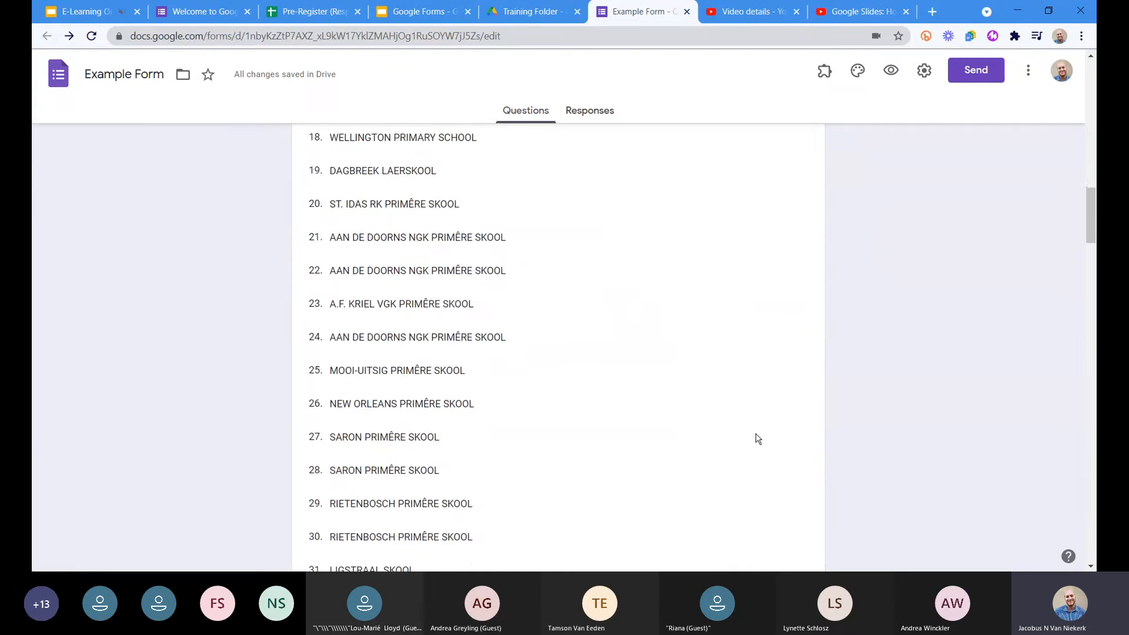
{"action": "scroll", "coordinate": [758, 439], "scroll_direction": "down", "scroll_amount": 14}
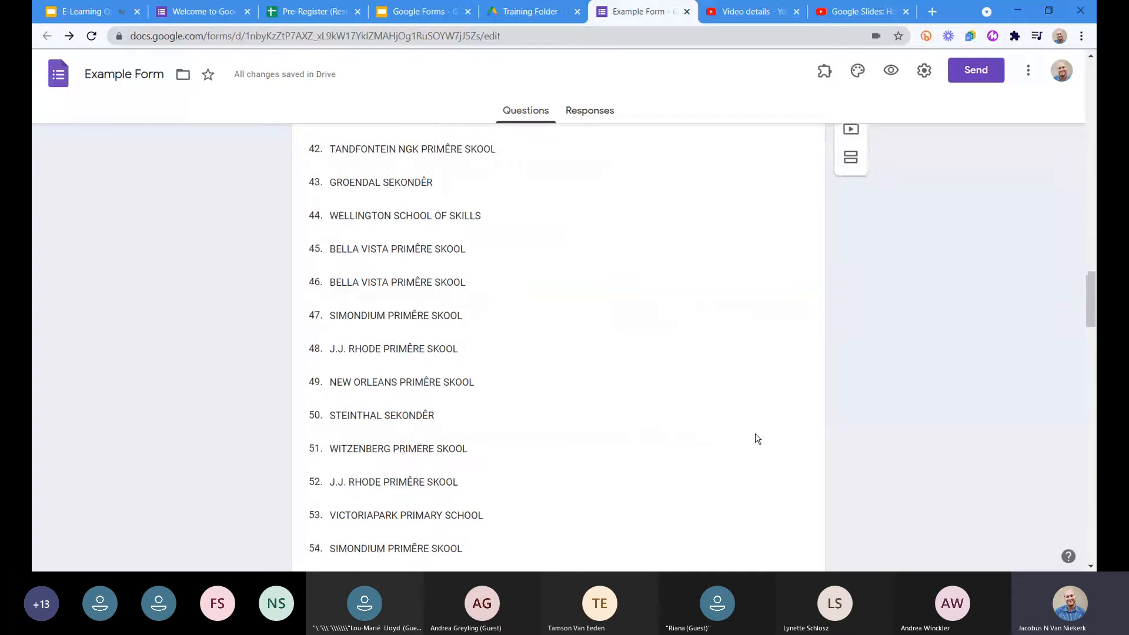
{"action": "scroll", "coordinate": [758, 439], "scroll_direction": "down", "scroll_amount": 1}
{"action": "scroll", "coordinate": [757, 436], "scroll_direction": "down", "scroll_amount": 7}
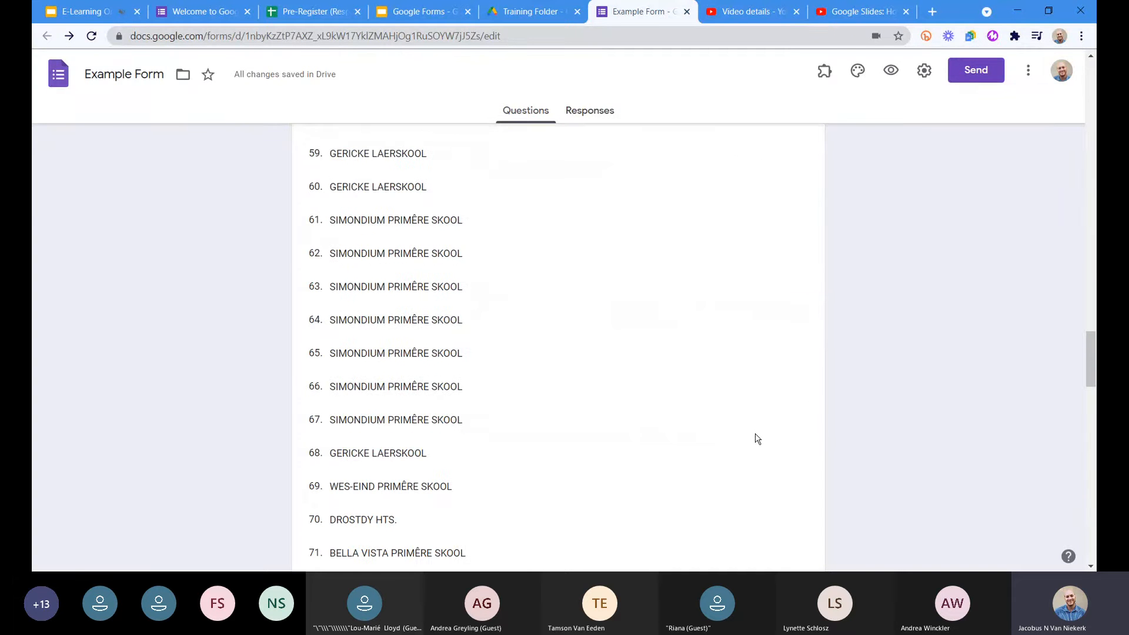
{"action": "scroll", "coordinate": [753, 441], "scroll_direction": "down", "scroll_amount": 3}
{"action": "scroll", "coordinate": [745, 446], "scroll_direction": "down", "scroll_amount": 6}
{"action": "scroll", "coordinate": [743, 448], "scroll_direction": "up", "scroll_amount": 1}
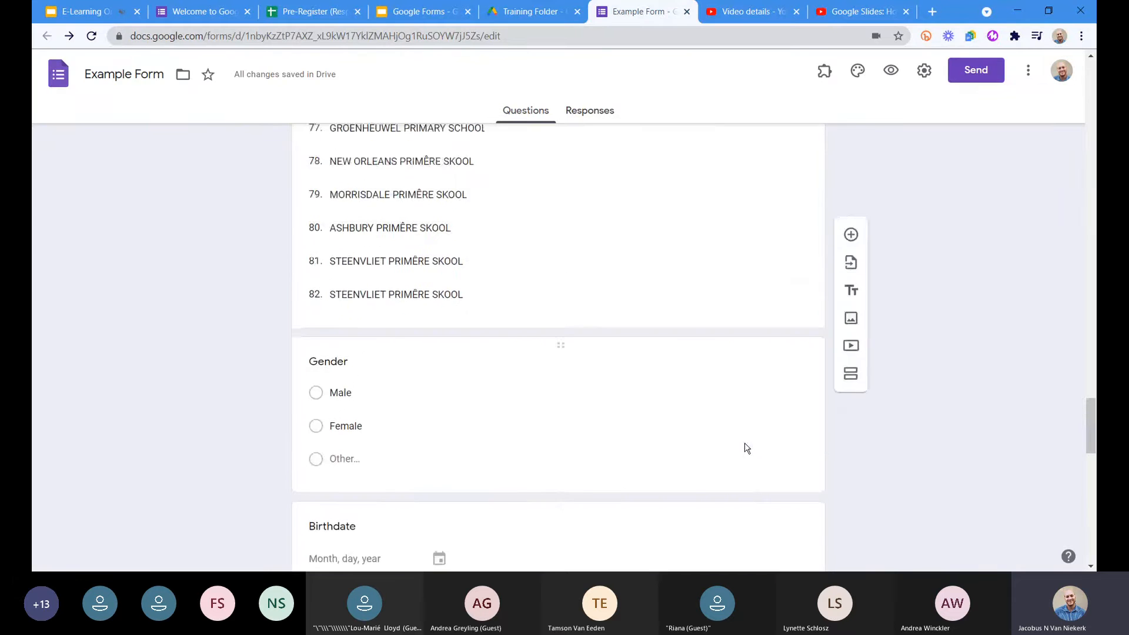
{"action": "left_click", "coordinate": [675, 436]}
{"action": "left_click", "coordinate": [760, 503]}
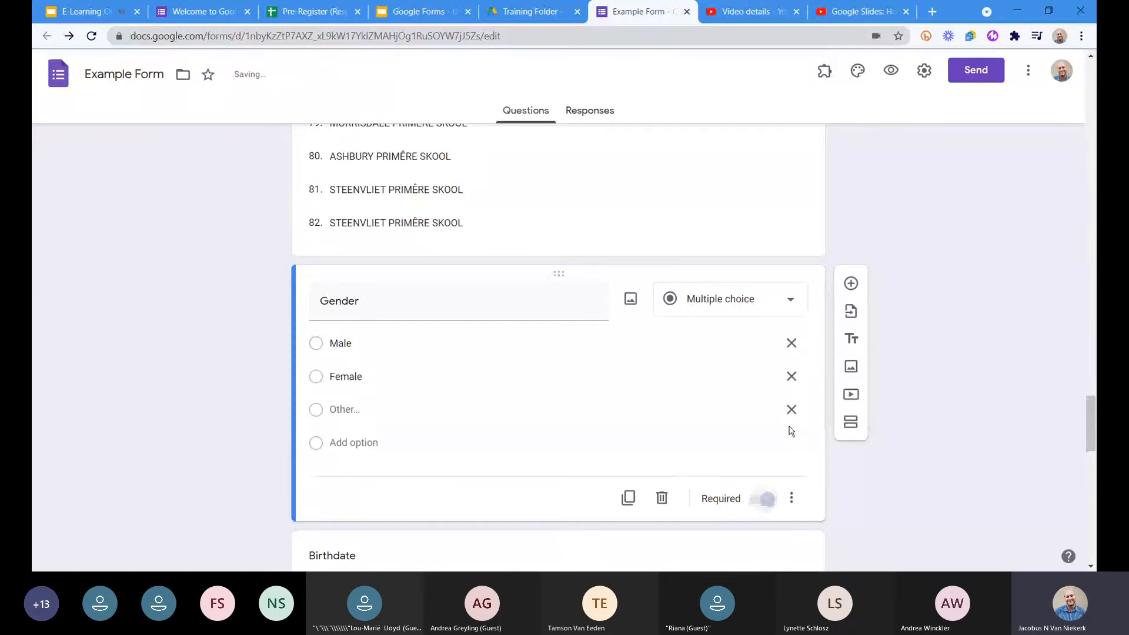
- Make the Birthdate question at the end of section 1 required
{"action": "scroll", "coordinate": [759, 406], "scroll_direction": "down", "scroll_amount": 3}
{"action": "left_click", "coordinate": [710, 375]}
{"action": "left_click", "coordinate": [763, 356]}
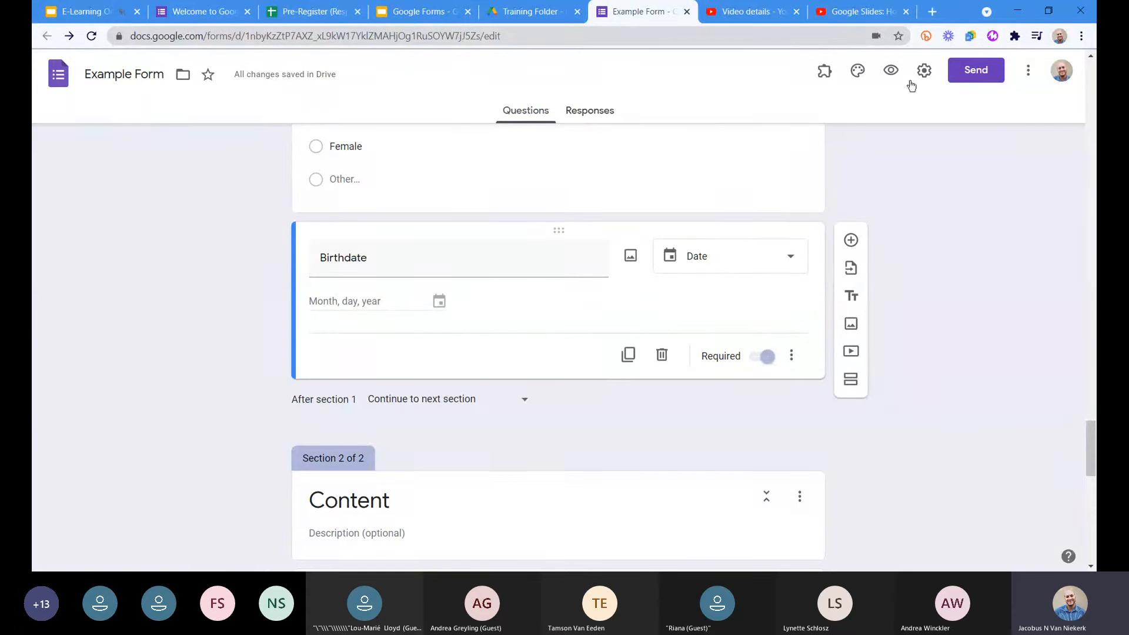
- Preview the form and check which questions in the first section carry a required mark
{"action": "left_click", "coordinate": [884, 73]}
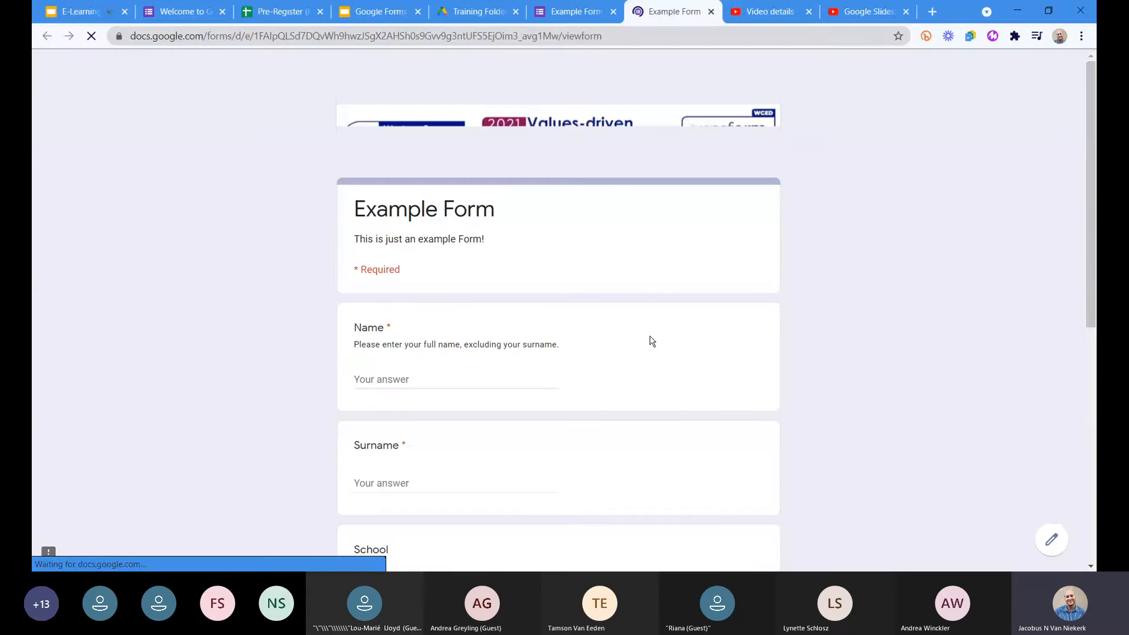
{"action": "scroll", "coordinate": [588, 306], "scroll_direction": "down", "scroll_amount": 8}
{"action": "scroll", "coordinate": [531, 306], "scroll_direction": "up", "scroll_amount": 2}
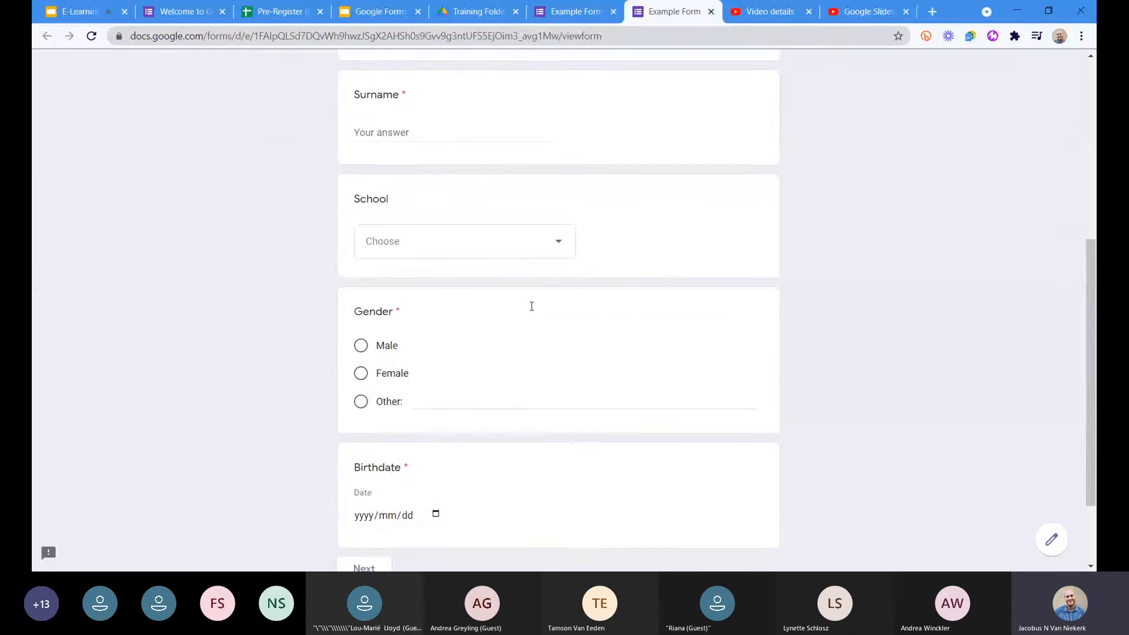
{"action": "scroll", "coordinate": [416, 289], "scroll_direction": "up", "scroll_amount": 6}
{"action": "scroll", "coordinate": [415, 365], "scroll_direction": "down", "scroll_amount": 6}
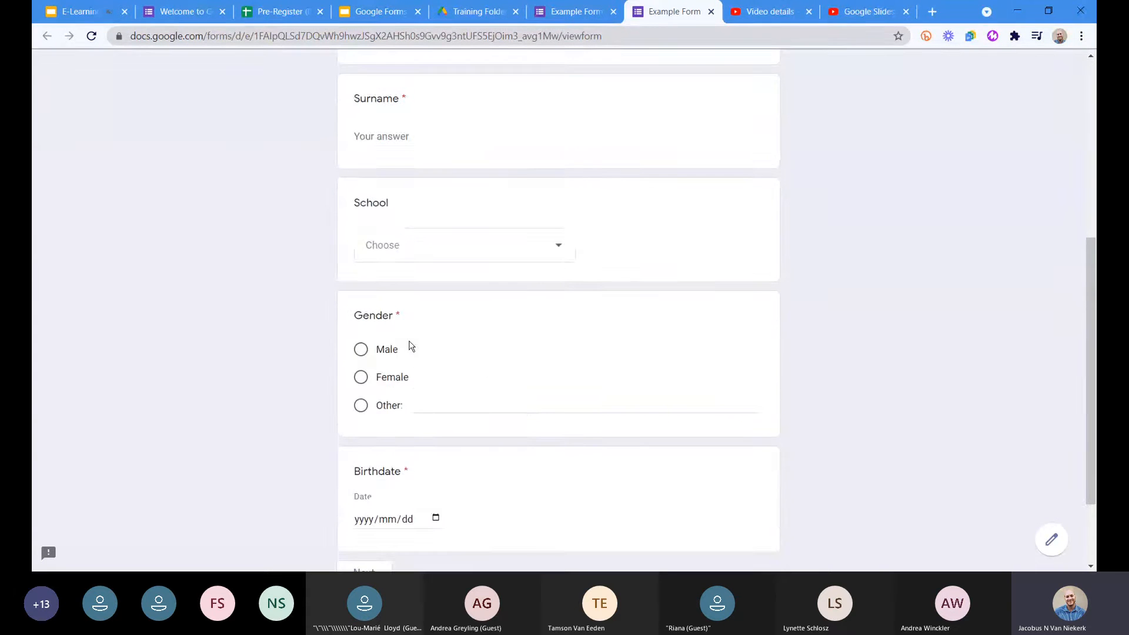
{"action": "scroll", "coordinate": [409, 325], "scroll_direction": "up", "scroll_amount": 2}
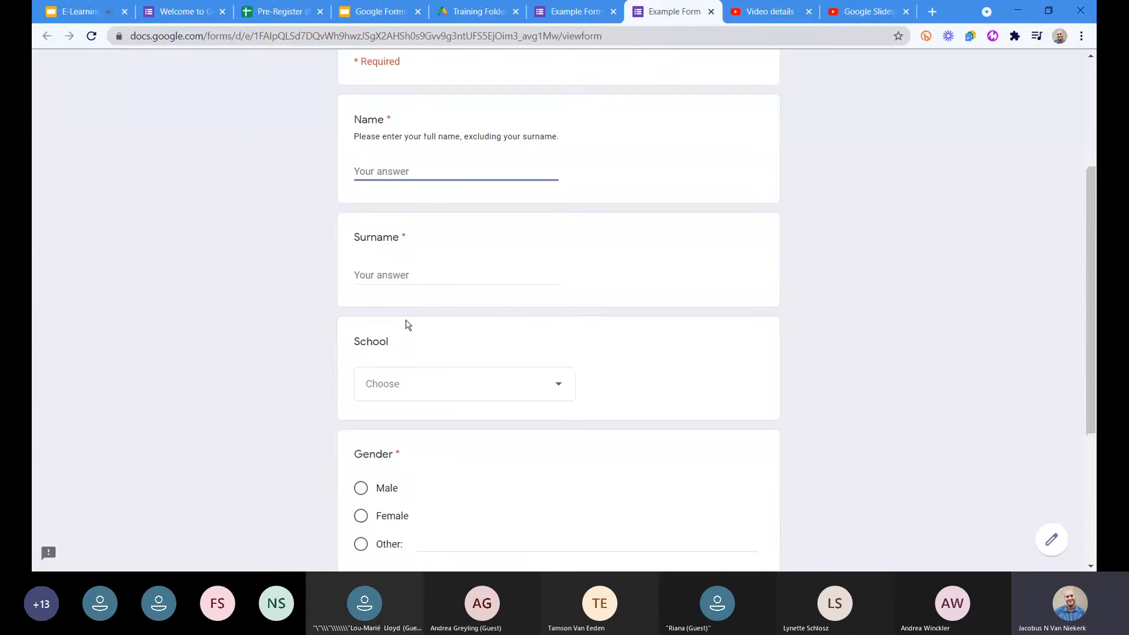
- Fill the preview's required fields with "a" for name and surname, Female and a birthdate, and continue to the next section
{"action": "type", "text": "a"}
{"action": "left_click", "coordinate": [406, 274]}
{"action": "type", "text": "a"}
{"action": "scroll", "coordinate": [406, 306], "scroll_direction": "down", "scroll_amount": 2}
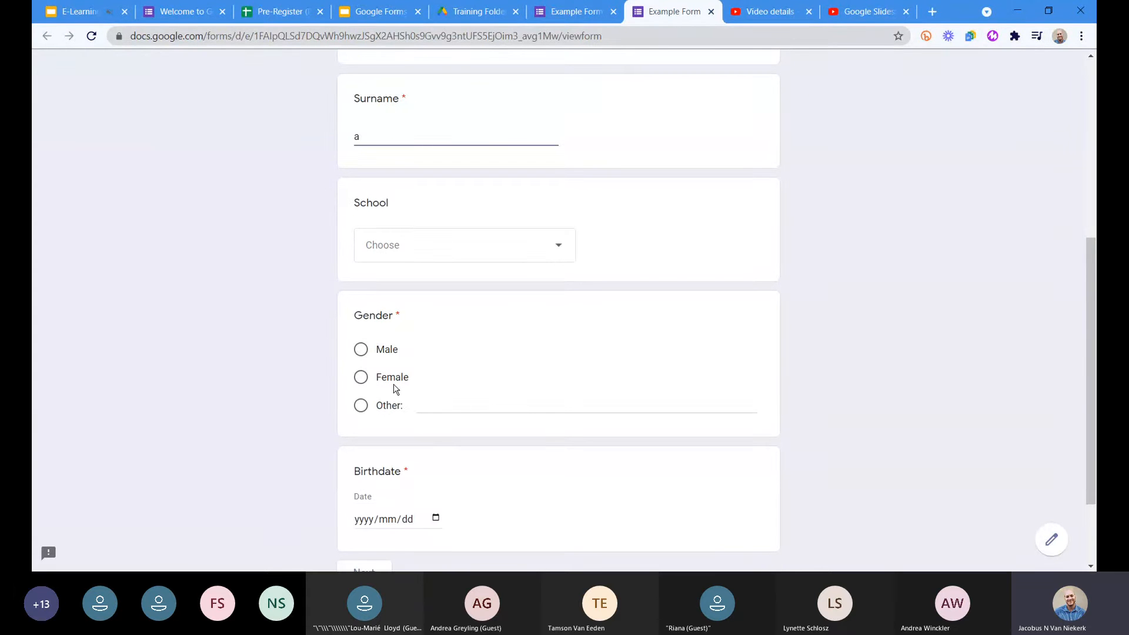
{"action": "left_click", "coordinate": [394, 382]}
{"action": "scroll", "coordinate": [435, 394], "scroll_direction": "down", "scroll_amount": 2}
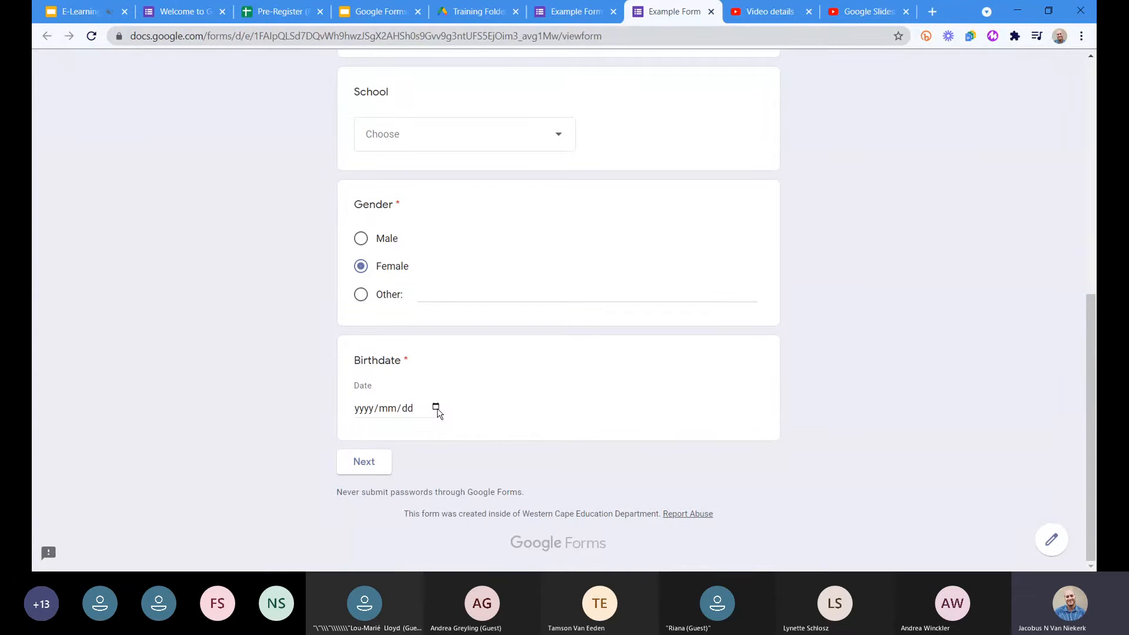
{"action": "left_click", "coordinate": [436, 410]}
{"action": "left_click", "coordinate": [426, 327]}
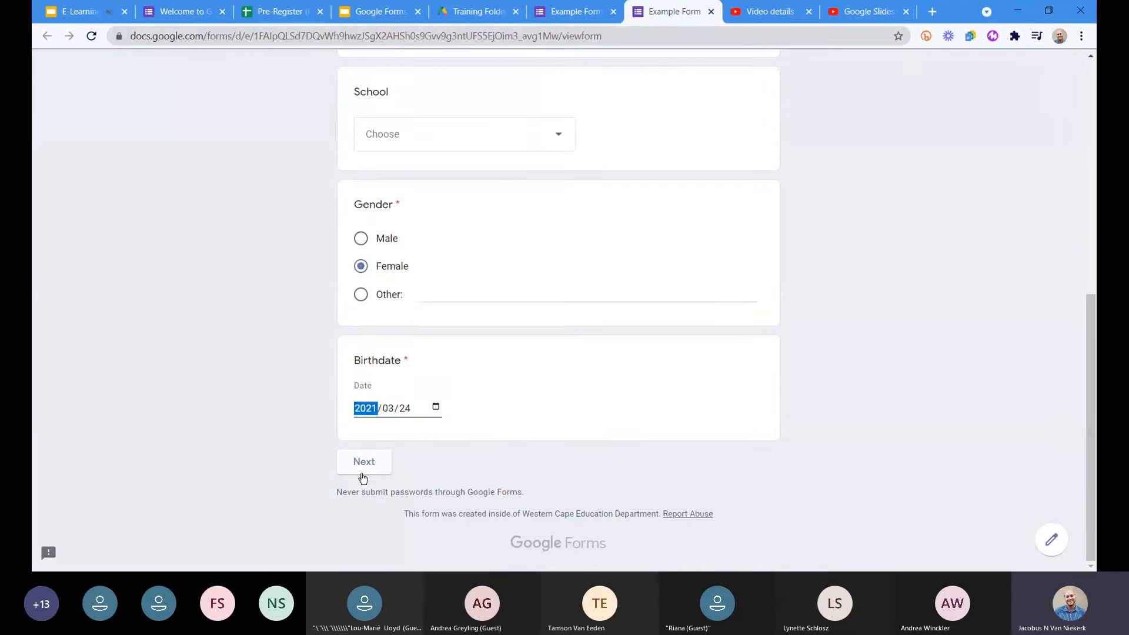
{"action": "left_click", "coordinate": [361, 466]}
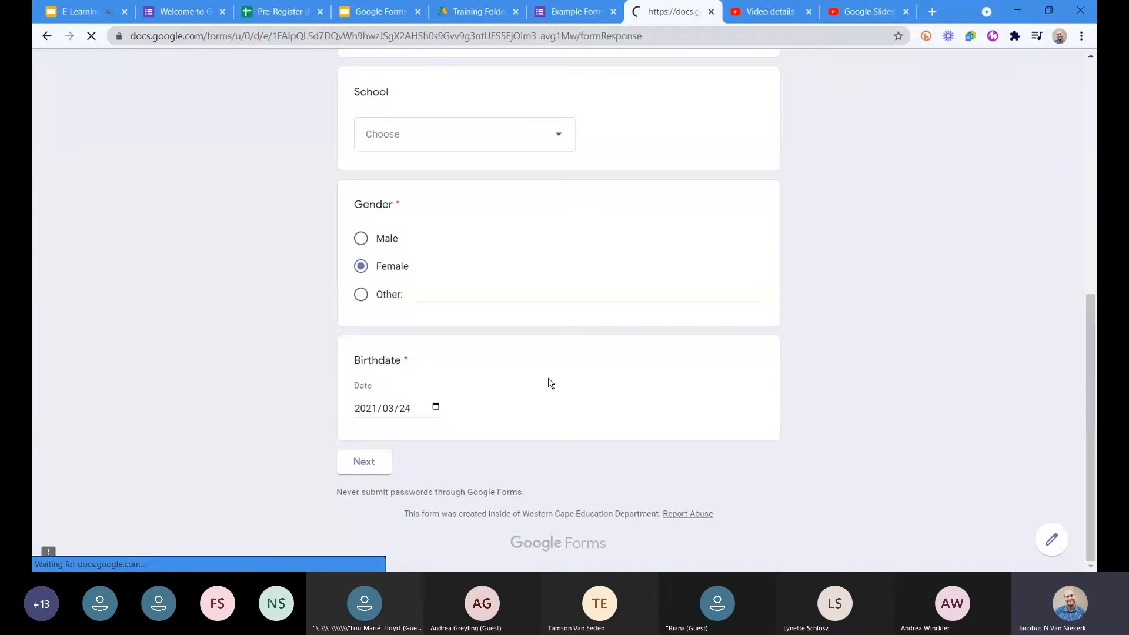
- Review the Content section in the preview down to the time question, and close the preview without submitting
{"action": "scroll", "coordinate": [114, 285], "scroll_direction": "down", "scroll_amount": 4}
{"action": "scroll", "coordinate": [113, 285], "scroll_direction": "up", "scroll_amount": 5}
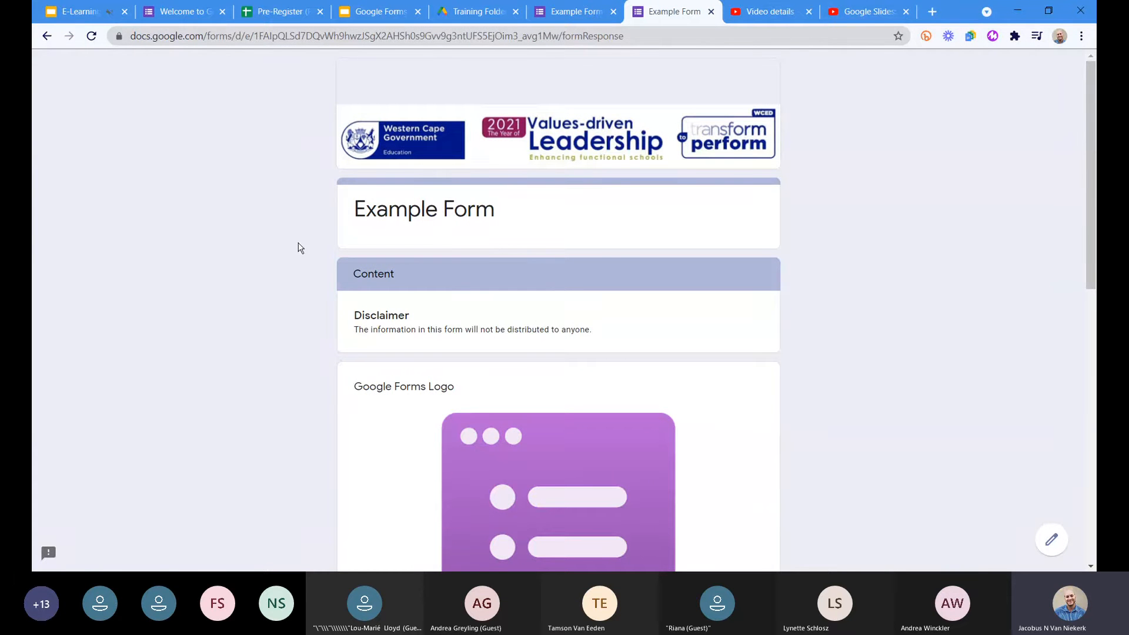
{"action": "mouse_move", "coordinate": [353, 274]}
{"action": "left_mouse_down"}
{"action": "mouse_move", "coordinate": [561, 350]}
{"action": "mouse_move", "coordinate": [425, 269]}
{"action": "mouse_move", "coordinate": [344, 275]}
{"action": "left_mouse_up"}
{"action": "left_click", "coordinate": [436, 277]}
{"action": "scroll", "coordinate": [437, 277], "scroll_direction": "down", "scroll_amount": 10}
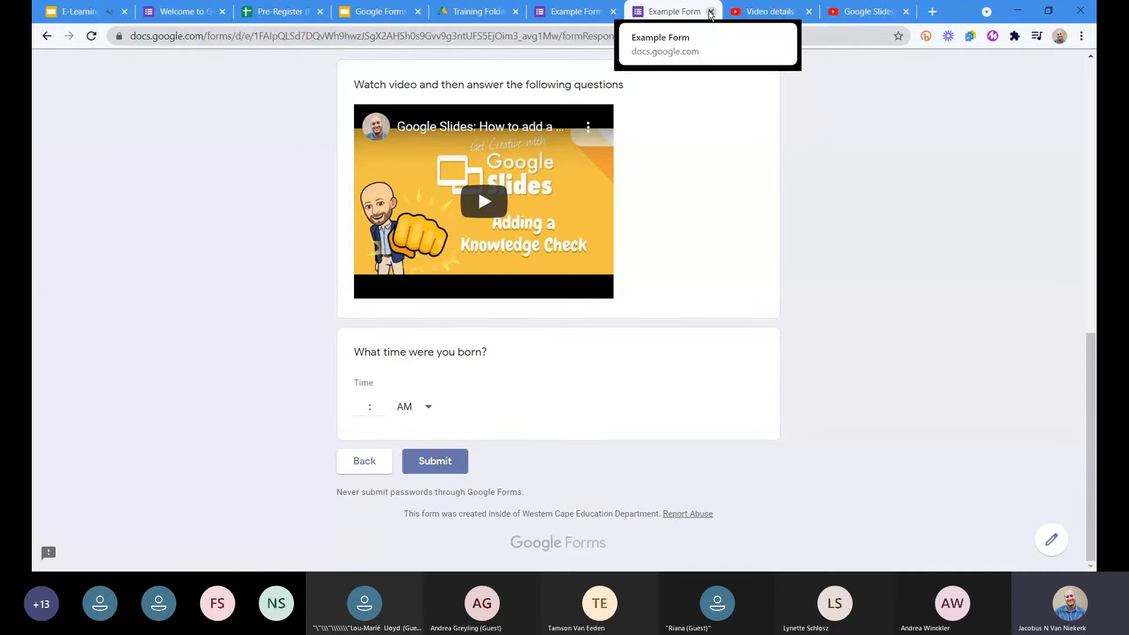
{"action": "left_click", "coordinate": [710, 13]}
{"action": "left_click", "coordinate": [643, 117]}
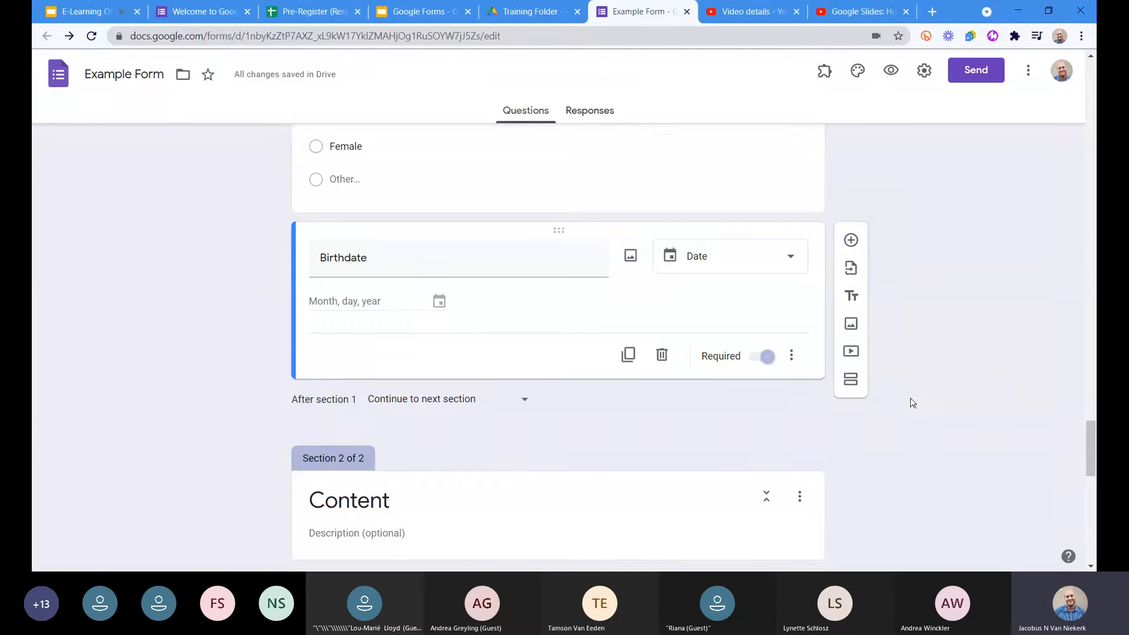
- Delete the School dropdown question from section 1
{"action": "scroll", "coordinate": [922, 406], "scroll_direction": "down", "scroll_amount": 2}
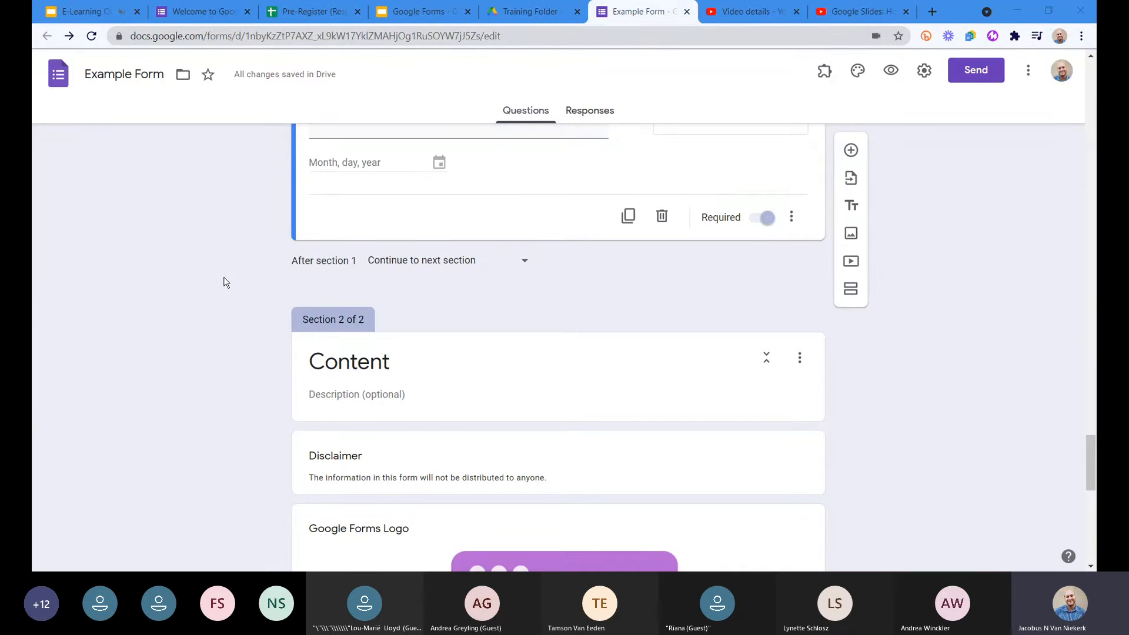
{"action": "scroll", "coordinate": [174, 237], "scroll_direction": "up", "scroll_amount": 15}
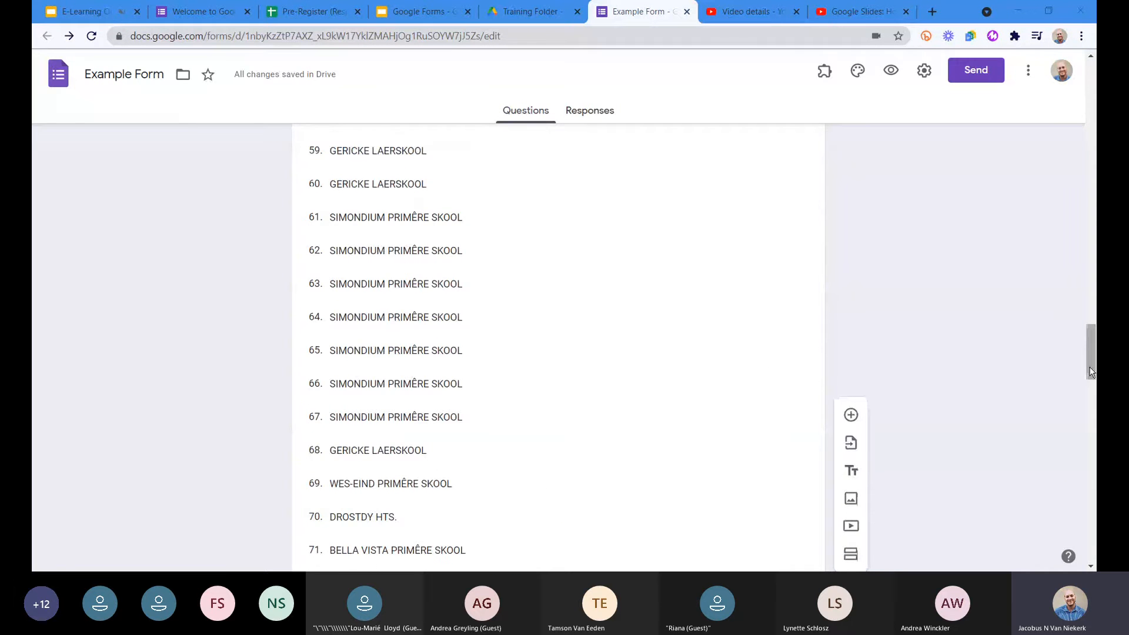
{"action": "left_click_drag", "start_coordinate": [1091, 372], "coordinate": [1094, 128]}
{"action": "left_click", "coordinate": [598, 322]}
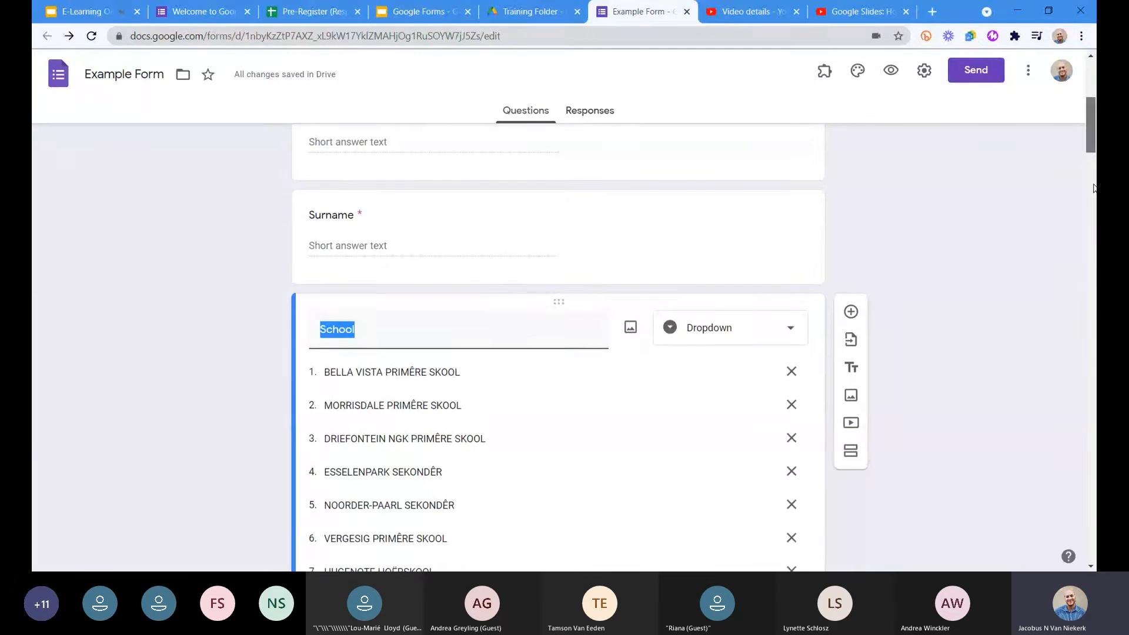
{"action": "left_click_drag", "start_coordinate": [1093, 105], "coordinate": [1095, 412]}
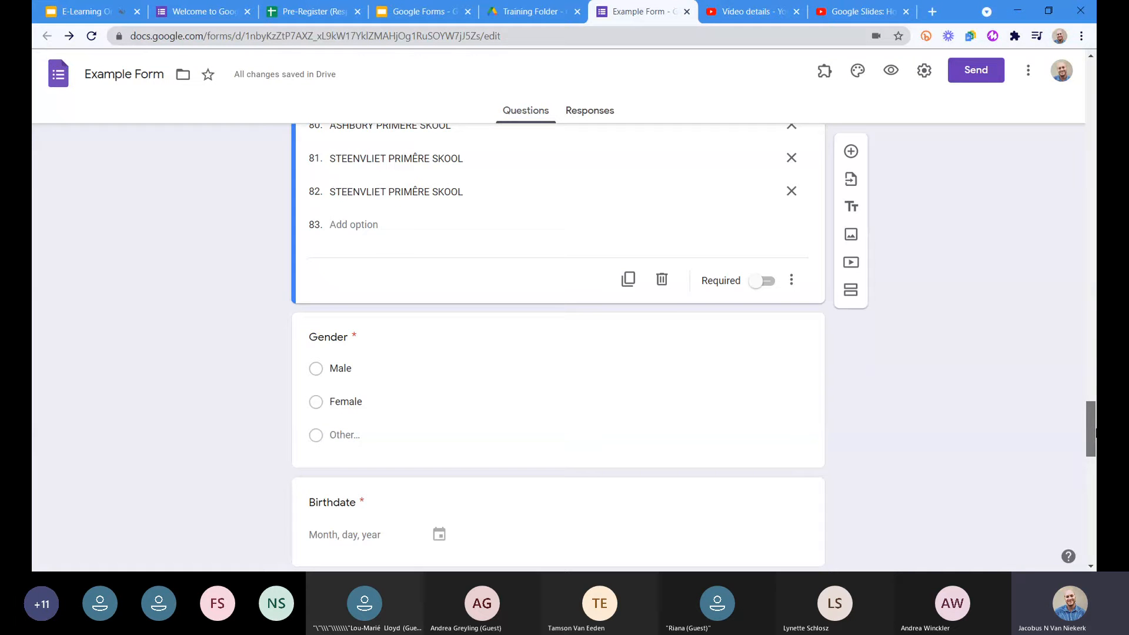
{"action": "left_click", "coordinate": [661, 282]}
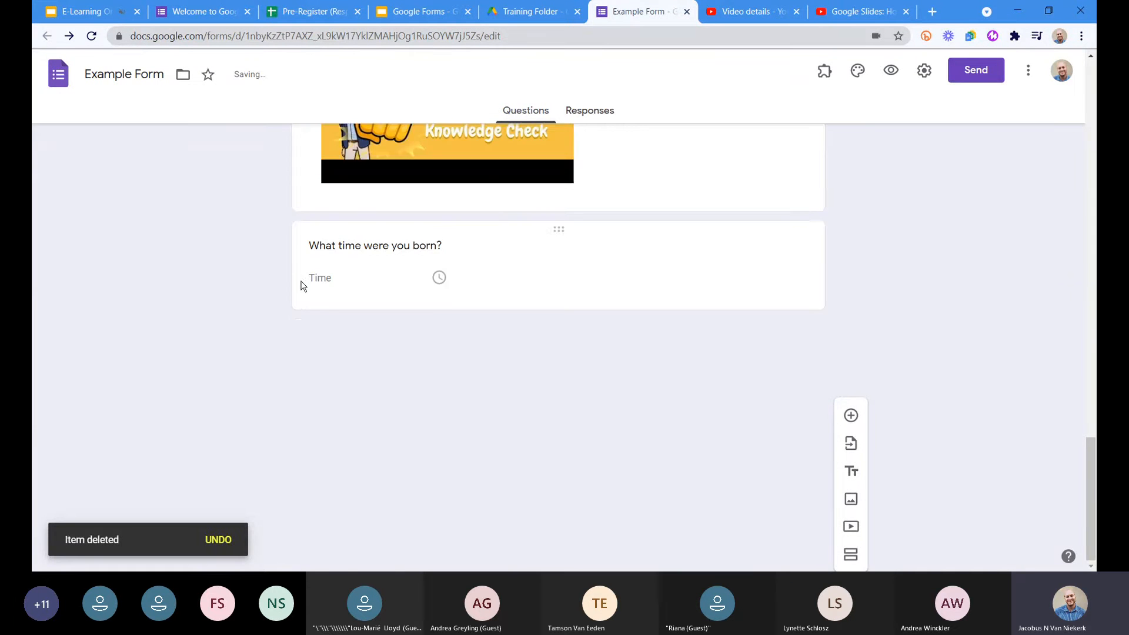
- Set the form to go to "Submit form" after section 1
{"action": "scroll", "coordinate": [670, 300], "scroll_direction": "up", "scroll_amount": 8}
{"action": "scroll", "coordinate": [684, 327], "scroll_direction": "up", "scroll_amount": 6}
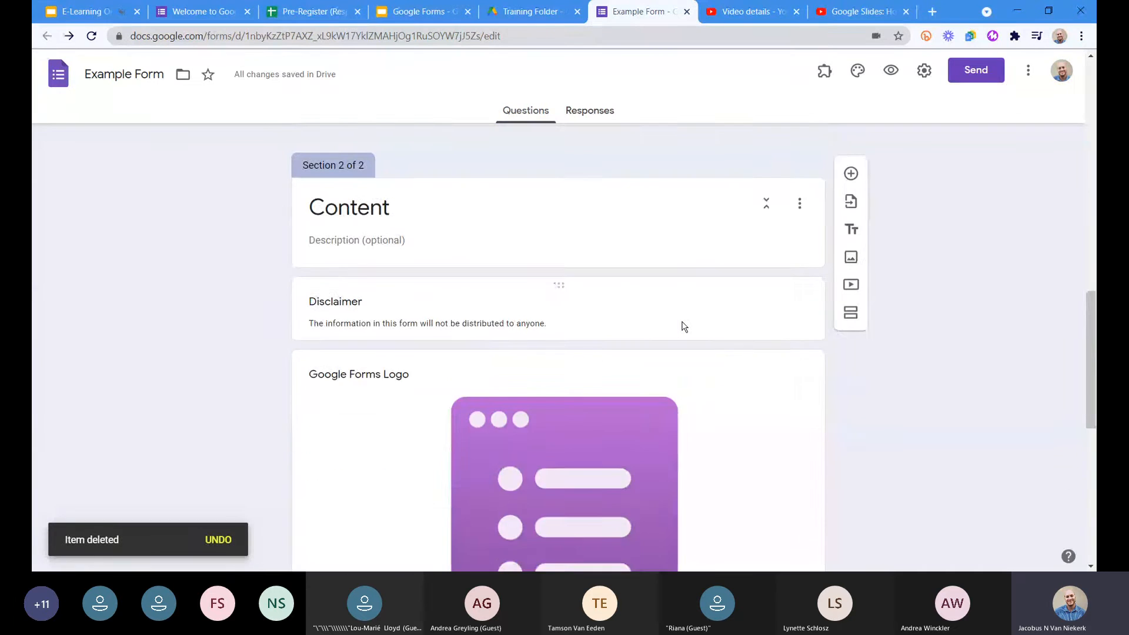
{"action": "scroll", "coordinate": [682, 327], "scroll_direction": "up", "scroll_amount": 10}
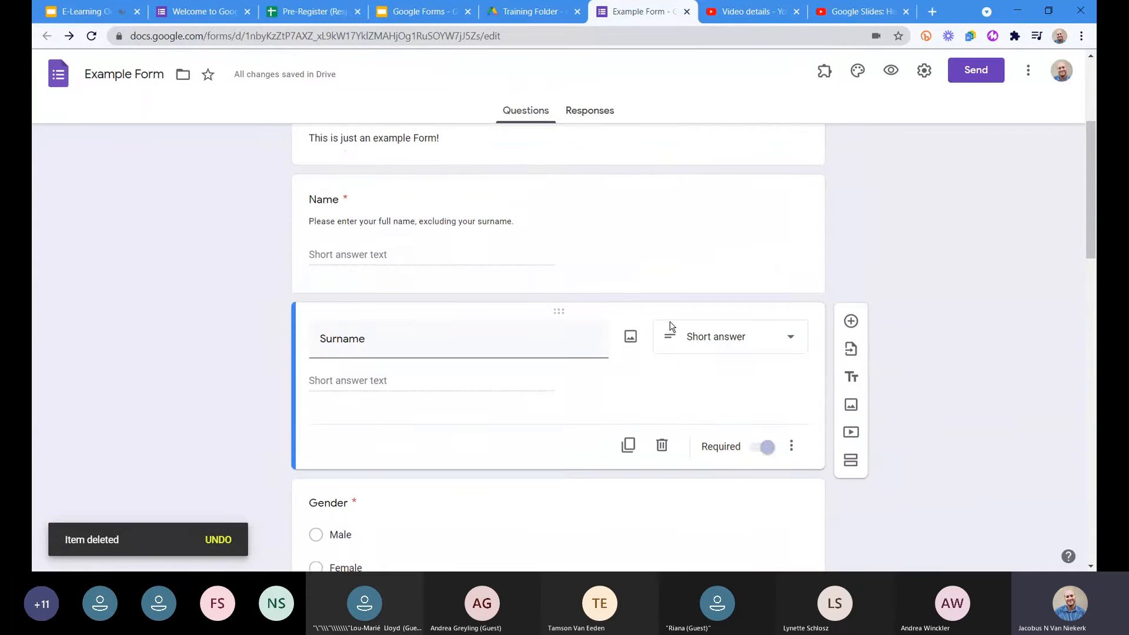
{"action": "scroll", "coordinate": [403, 245], "scroll_direction": "up", "scroll_amount": 1}
{"action": "scroll", "coordinate": [403, 244], "scroll_direction": "down", "scroll_amount": 5}
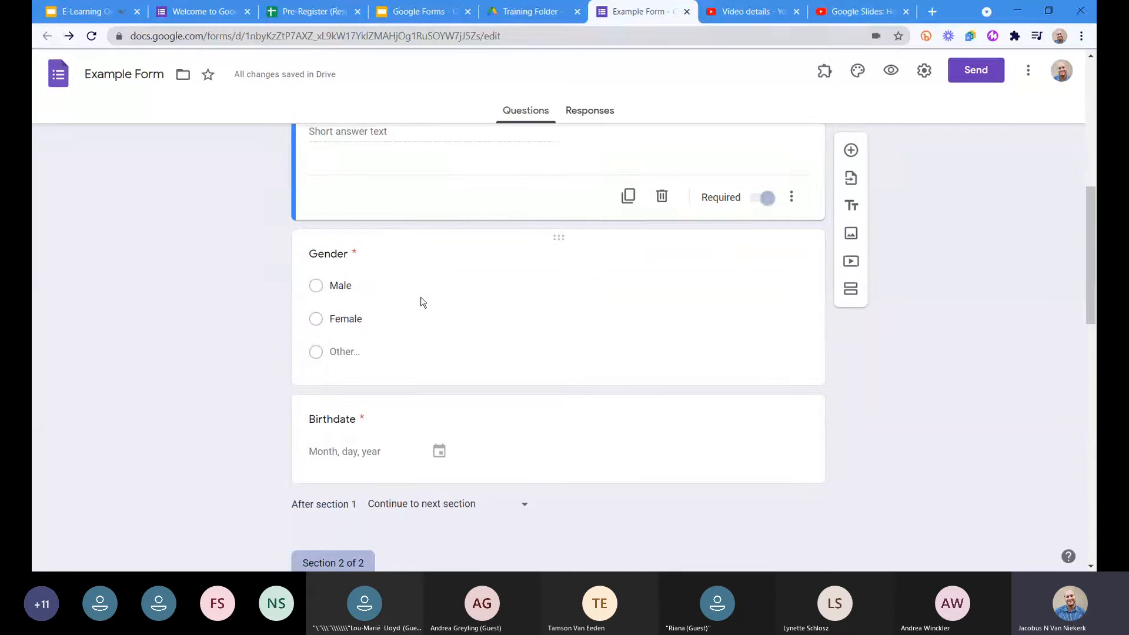
{"action": "left_click", "coordinate": [421, 302]}
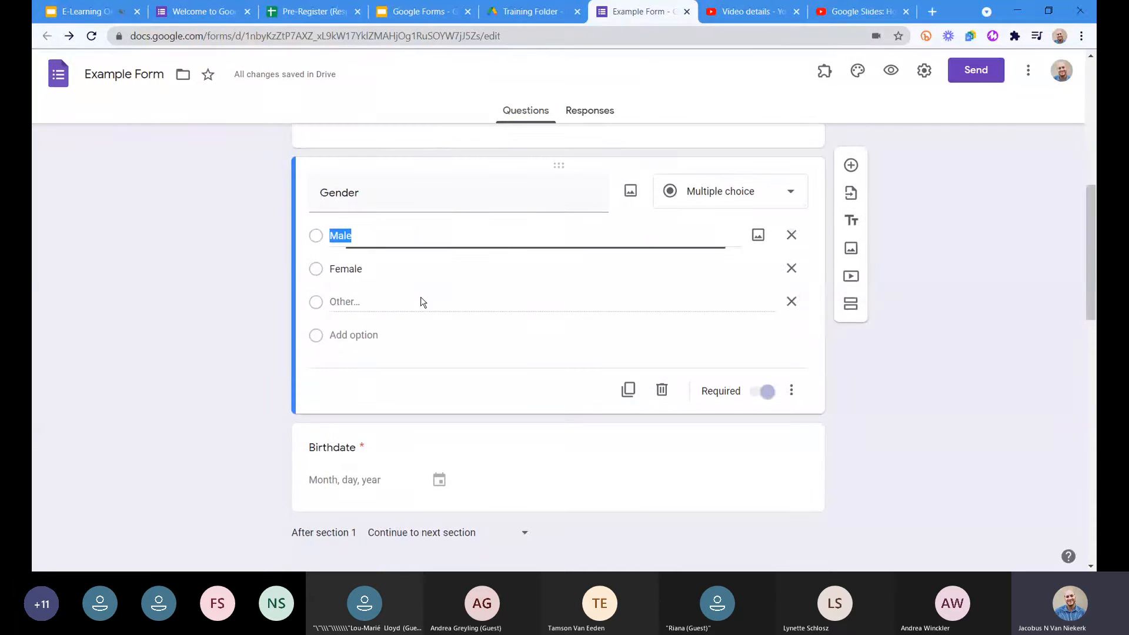
{"action": "left_click", "coordinate": [150, 282]}
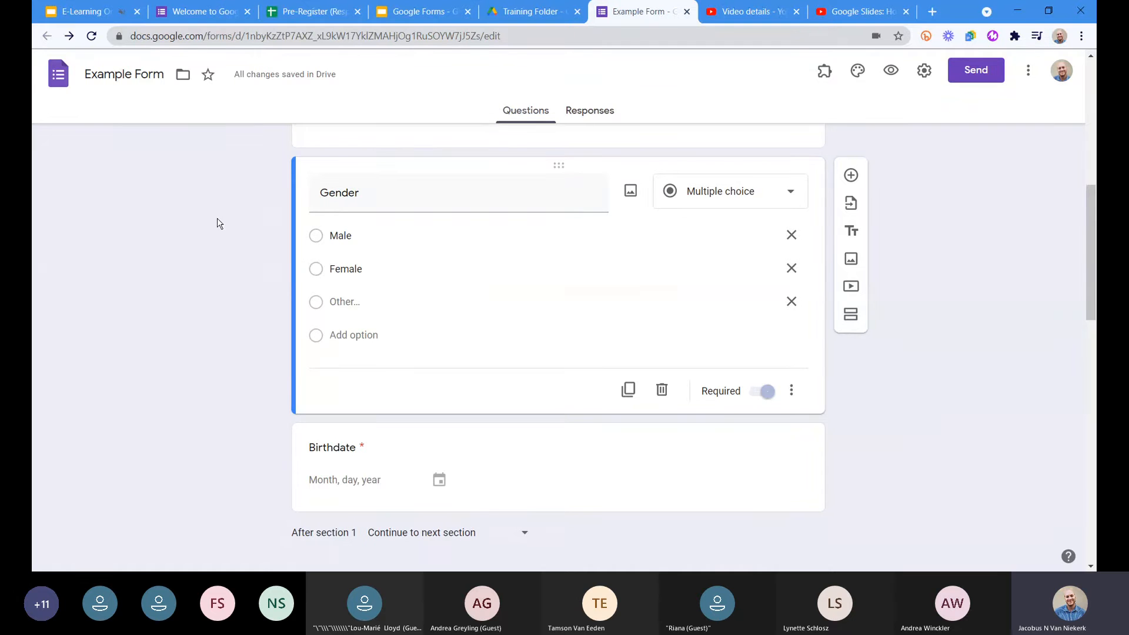
{"action": "scroll", "coordinate": [300, 394], "scroll_direction": "down", "scroll_amount": 1}
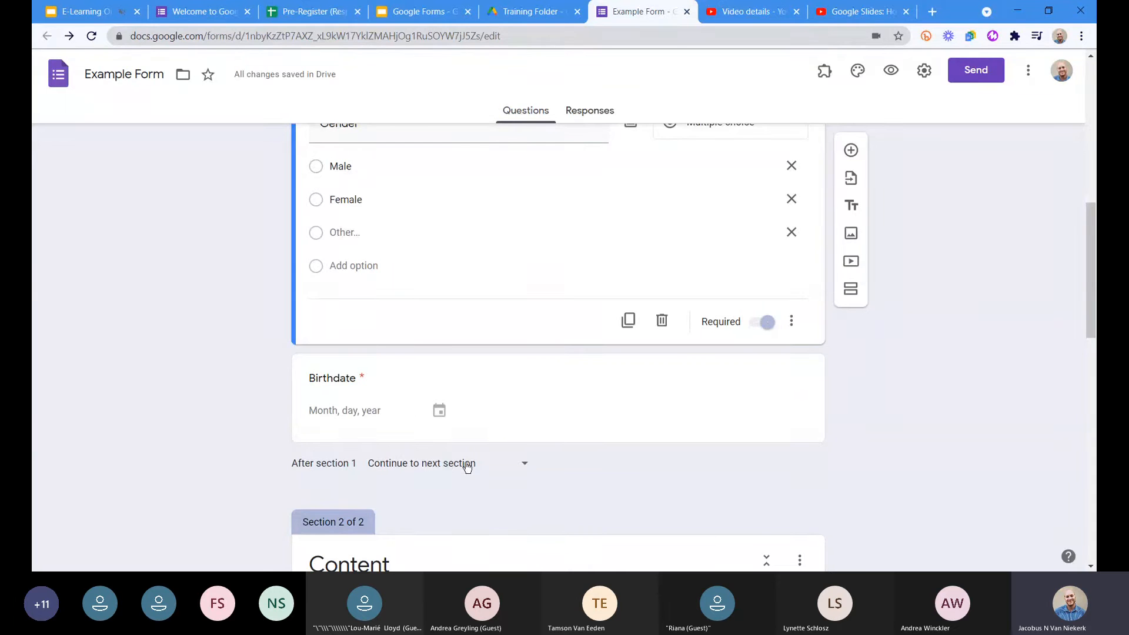
{"action": "left_click", "coordinate": [466, 465]}
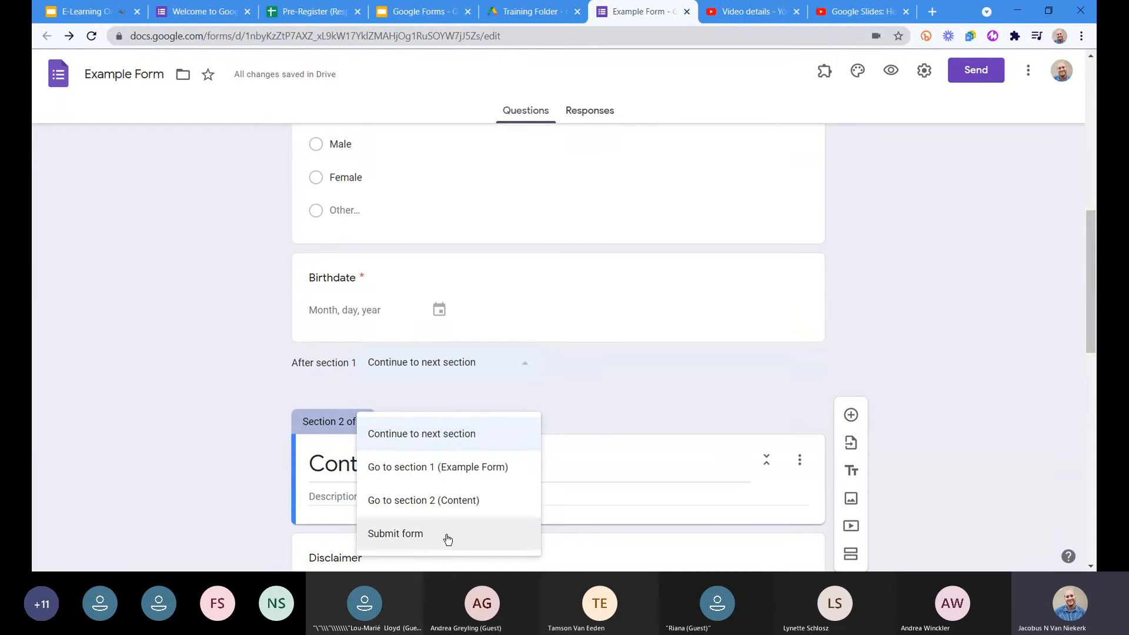
{"action": "left_click", "coordinate": [420, 538]}
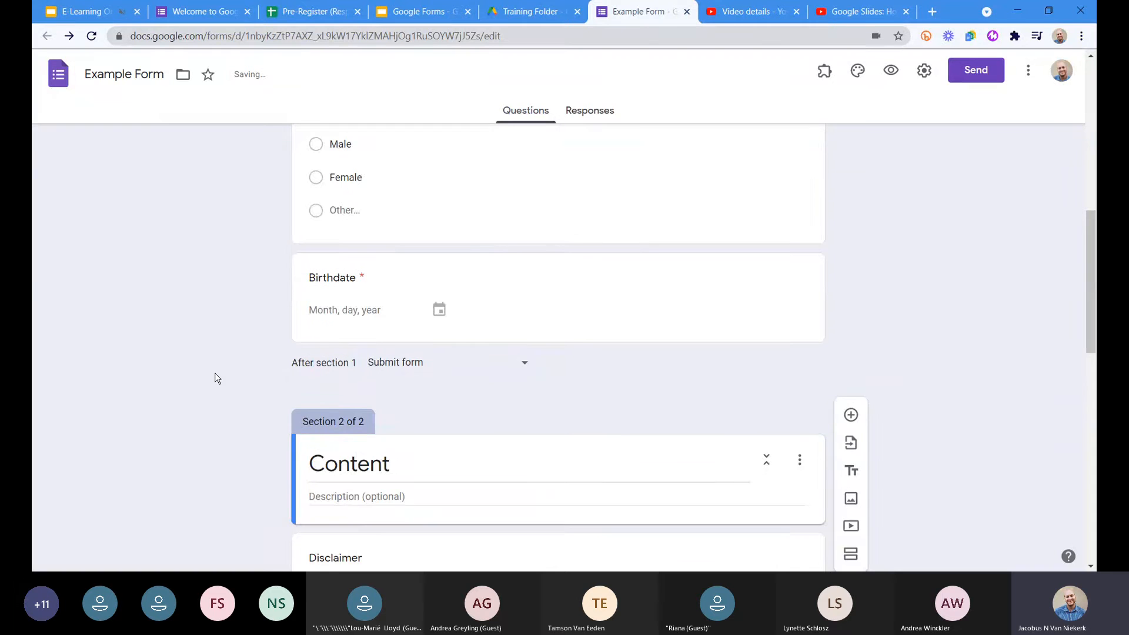
- Preview the form and enter "A" for both the name and the surname
{"action": "scroll", "coordinate": [216, 378], "scroll_direction": "up", "scroll_amount": 3}
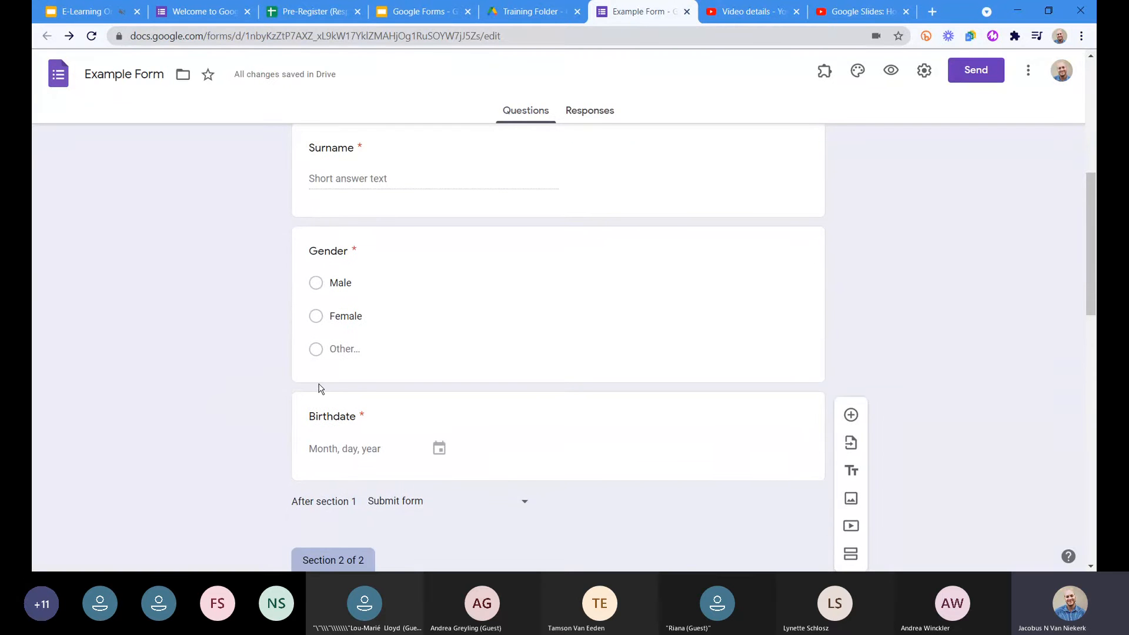
{"action": "scroll", "coordinate": [321, 386], "scroll_direction": "down", "scroll_amount": 1}
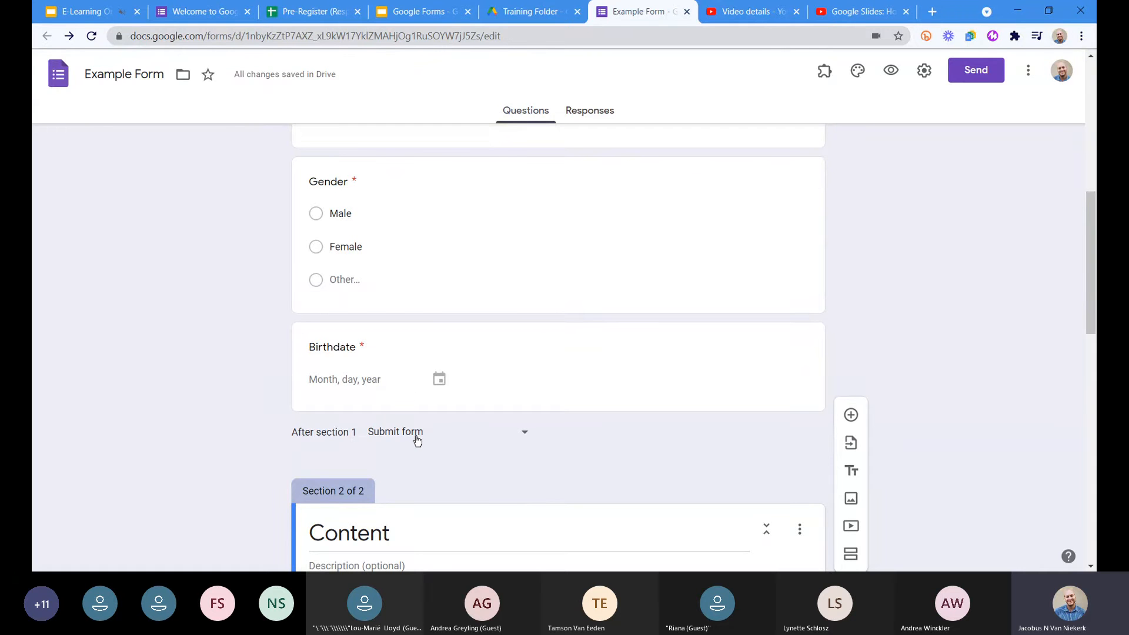
{"action": "left_click", "coordinate": [890, 71]}
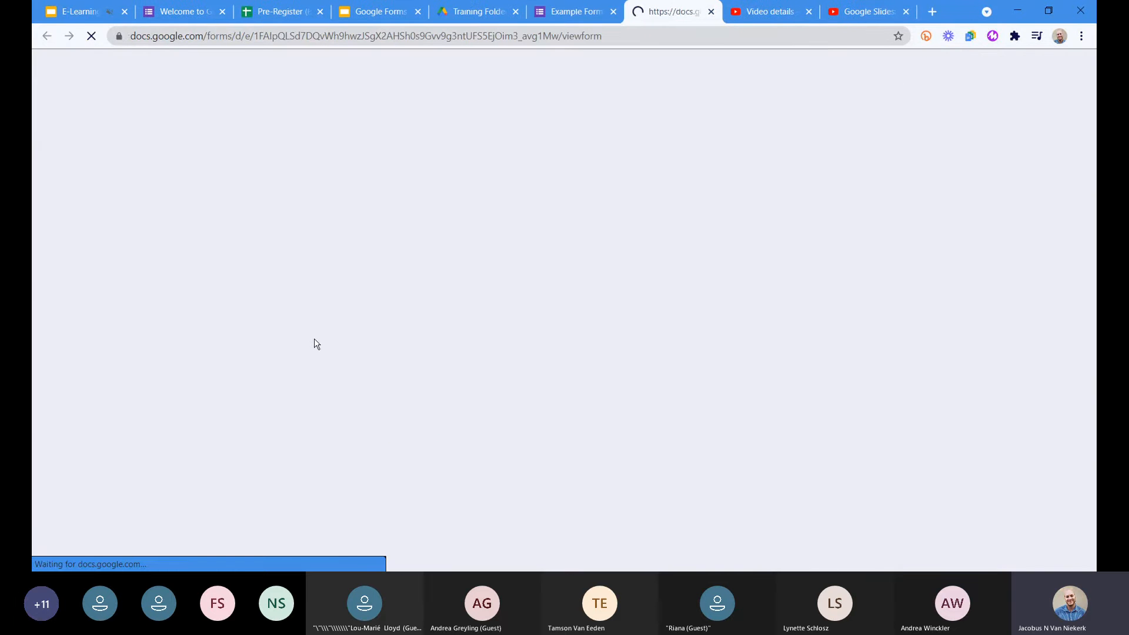
{"action": "scroll", "coordinate": [402, 340], "scroll_direction": "down", "scroll_amount": 1}
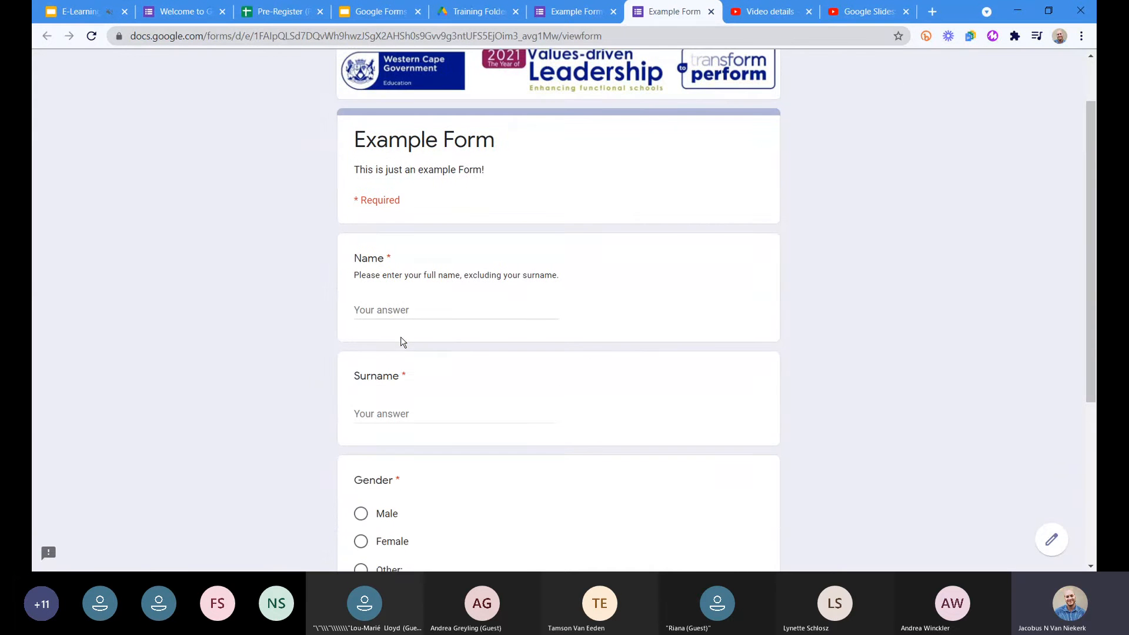
{"action": "left_click", "coordinate": [381, 310]}
{"action": "type", "text": "A"}
{"action": "left_click", "coordinate": [378, 414]}
{"action": "type", "text": "A"}
{"action": "scroll", "coordinate": [296, 364], "scroll_direction": "down", "scroll_amount": 3}
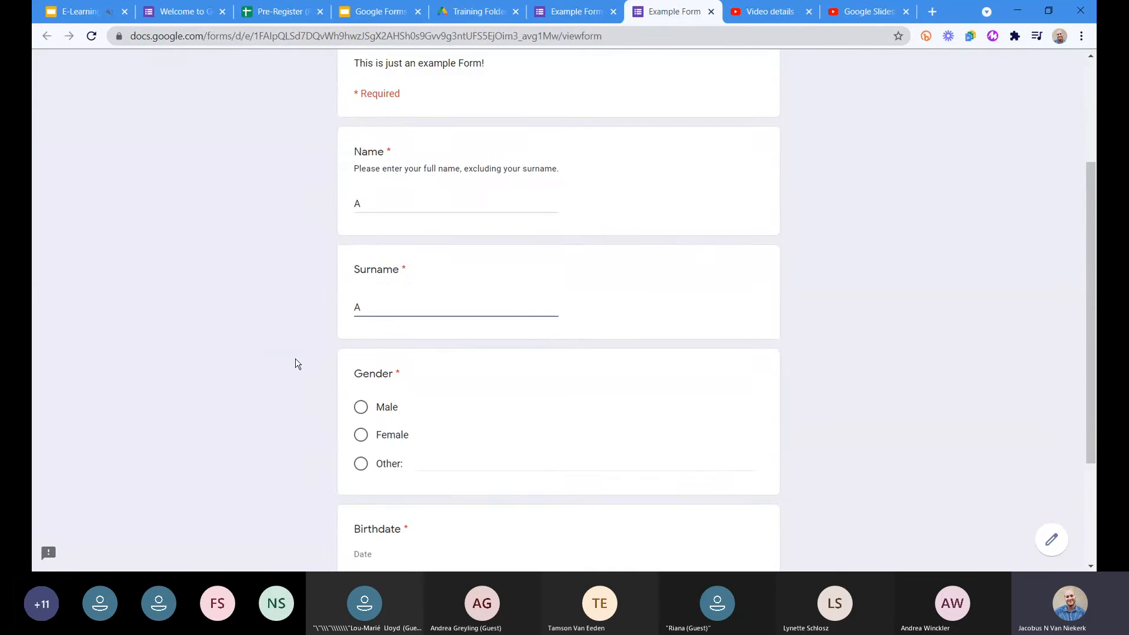
{"action": "scroll", "coordinate": [345, 336], "scroll_direction": "down", "scroll_amount": 1}
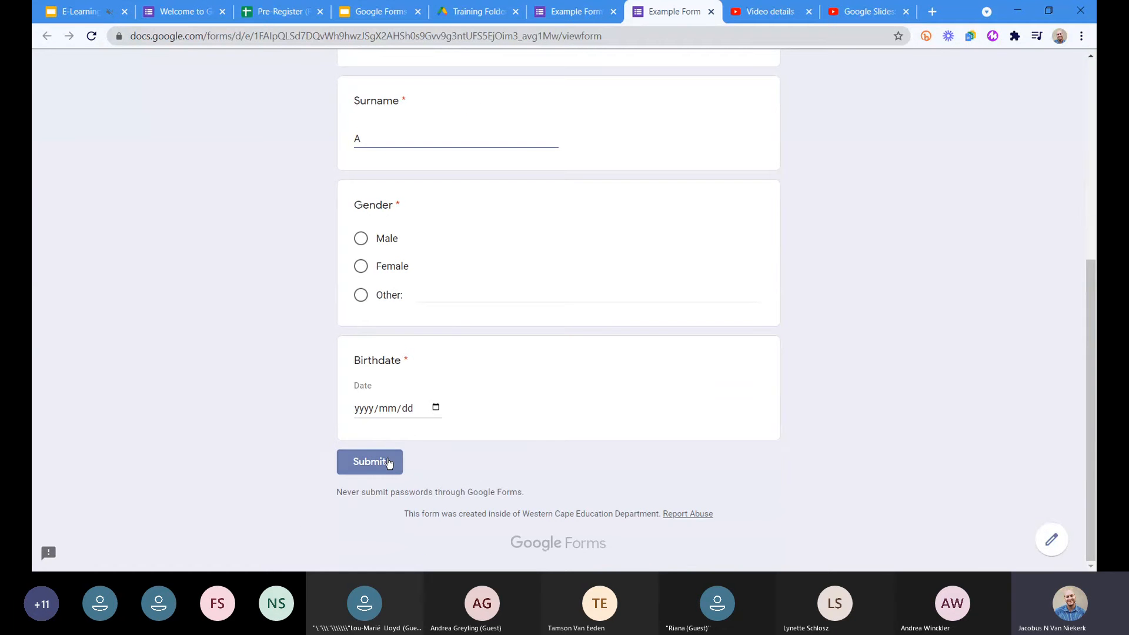
- Complete the test response with Male and a birthdate, submit it, and close the preview
{"action": "left_click", "coordinate": [388, 464]}
{"action": "left_click", "coordinate": [379, 241]}
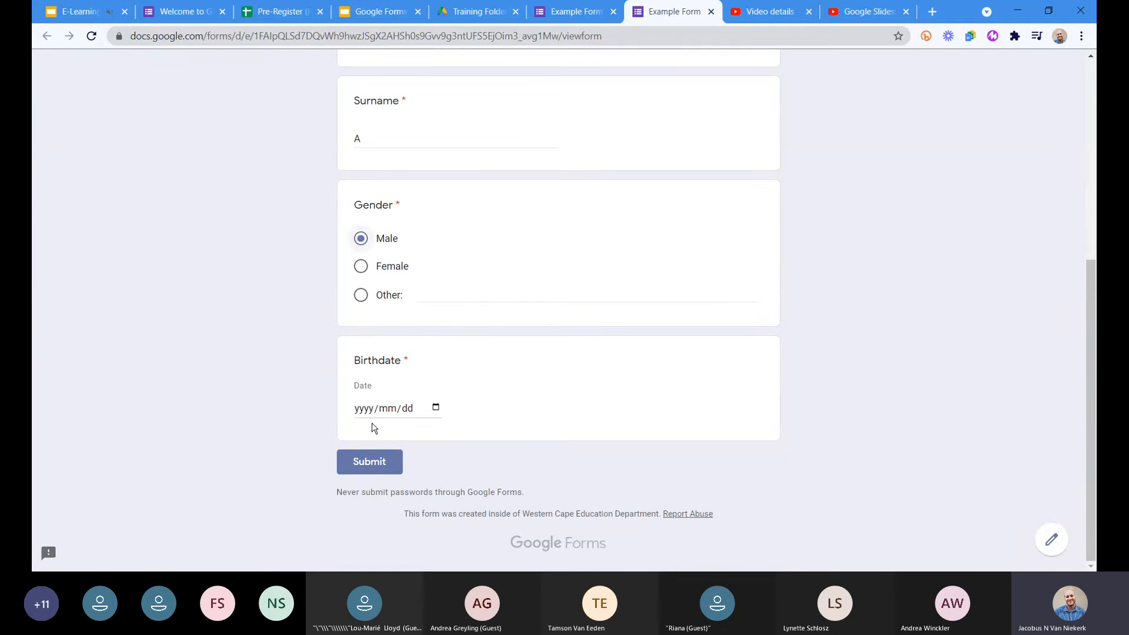
{"action": "left_click", "coordinate": [383, 473]}
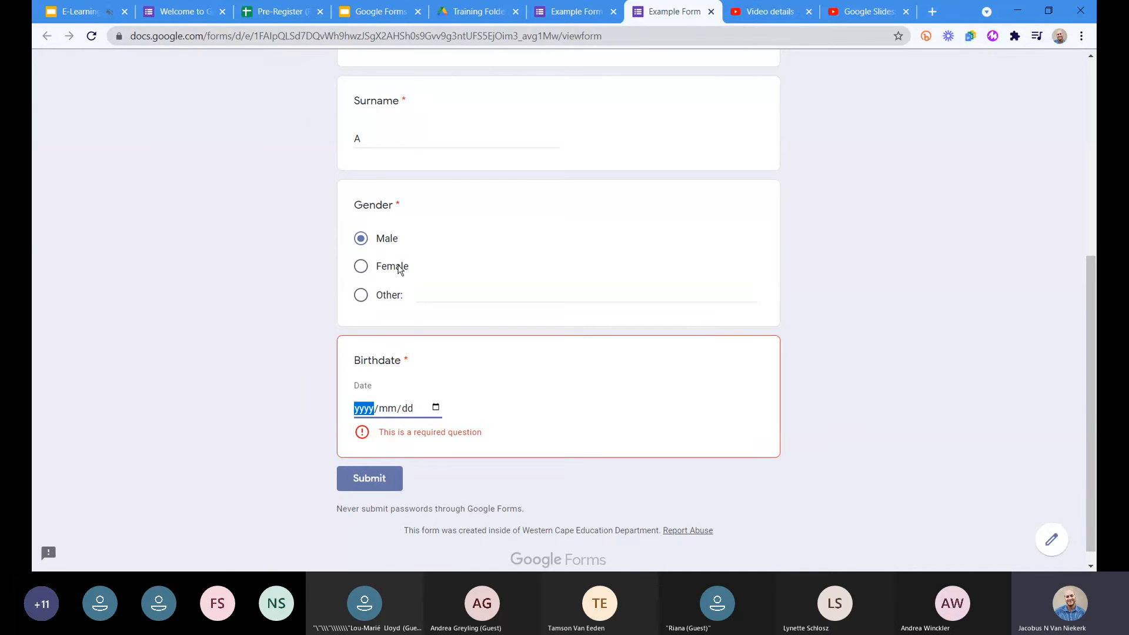
{"action": "left_click", "coordinate": [399, 269]}
{"action": "left_click", "coordinate": [365, 465]}
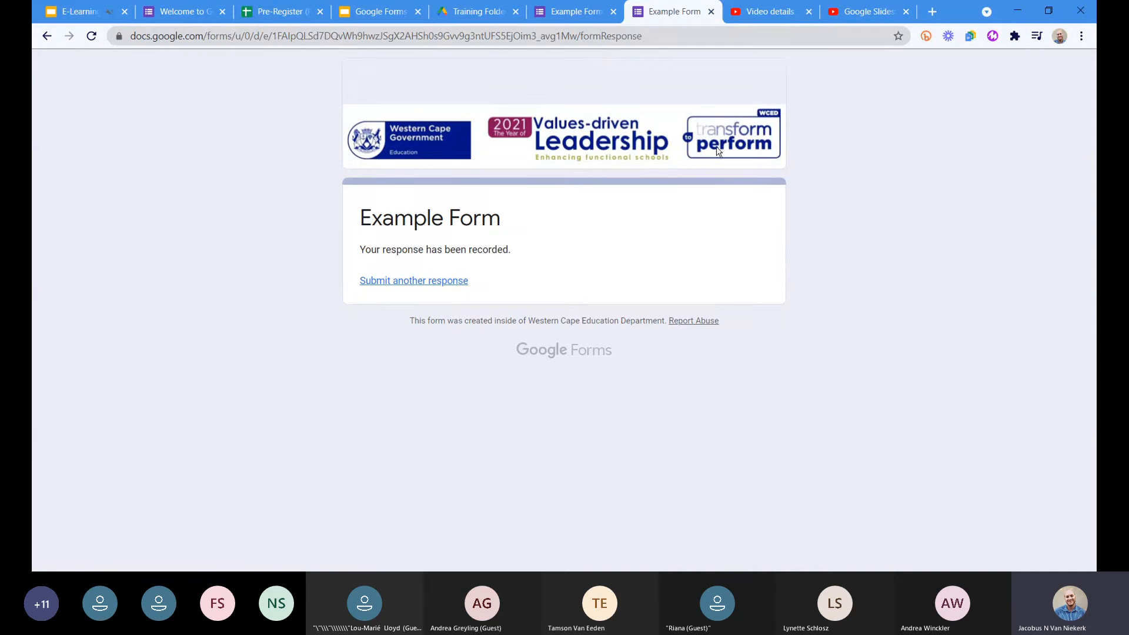
{"action": "left_click", "coordinate": [709, 12]}
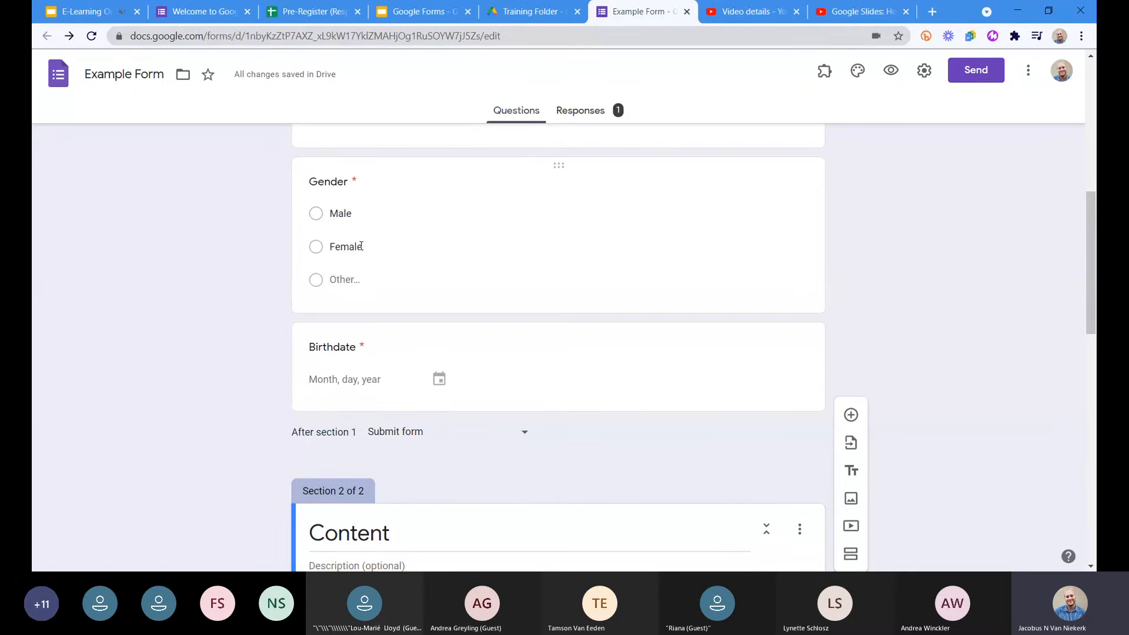
- Enable "Go to section based on answer" for the Gender question
{"action": "left_click", "coordinate": [361, 246]}
{"action": "left_click", "coordinate": [441, 271]}
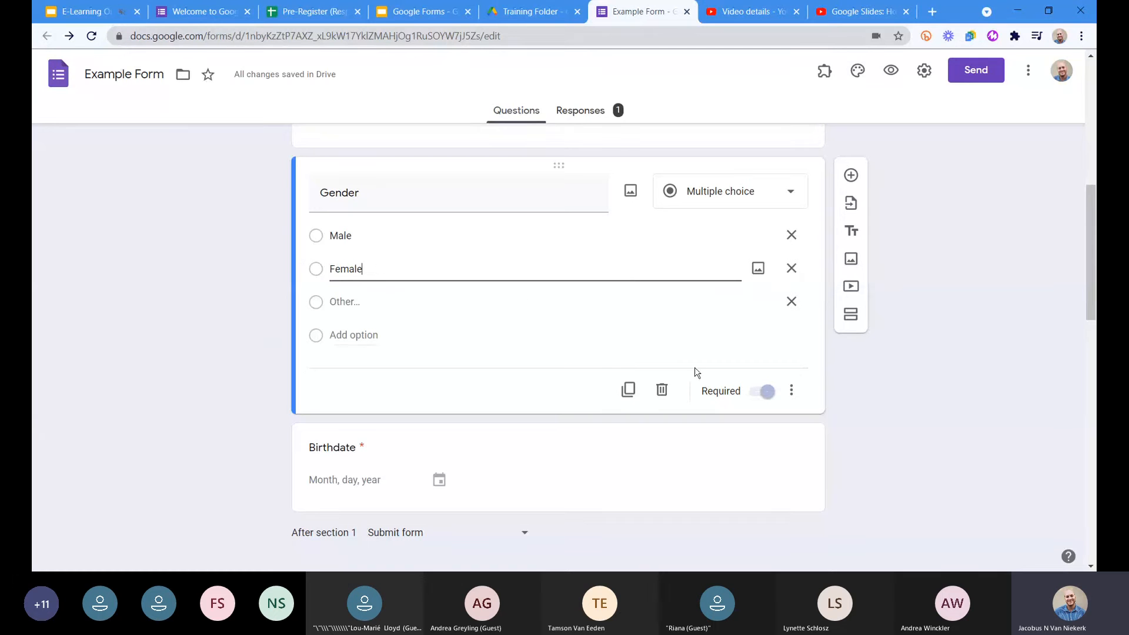
{"action": "left_click", "coordinate": [791, 393]}
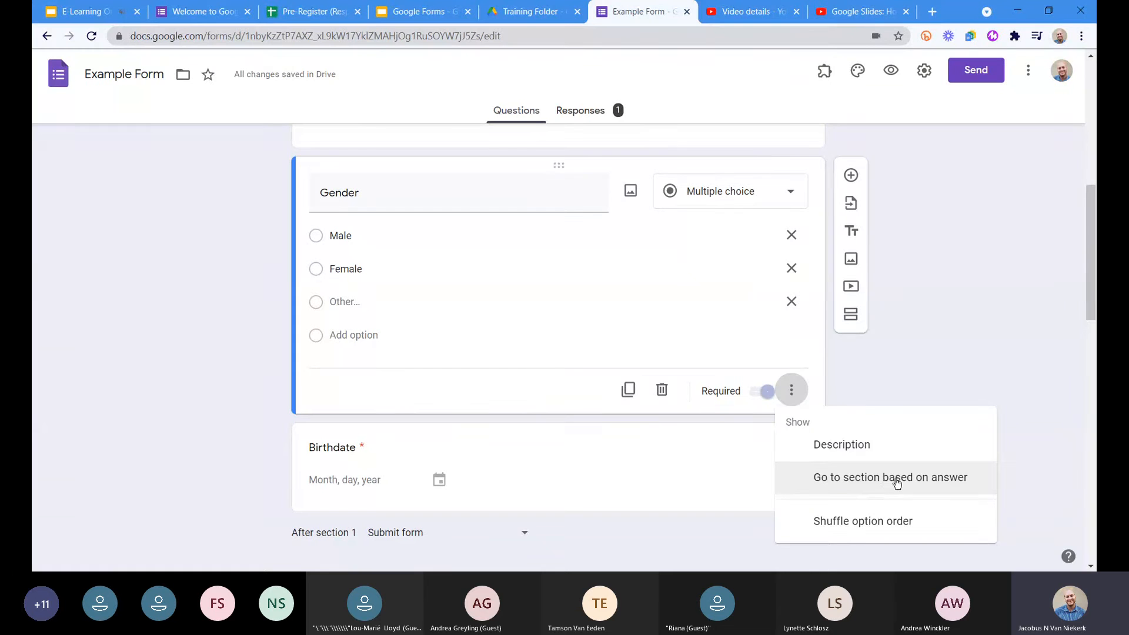
{"action": "left_click", "coordinate": [831, 480]}
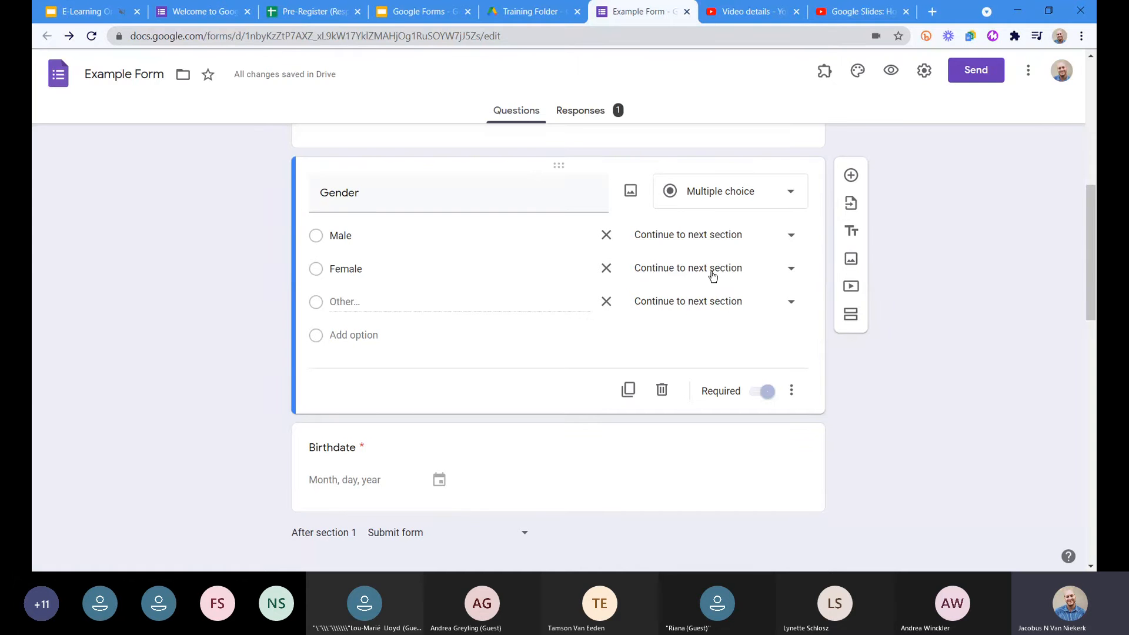
- Route the Gender answers: Male to "Submit form", and both Female and Other to section 2 (Content)
{"action": "left_click", "coordinate": [734, 235]}
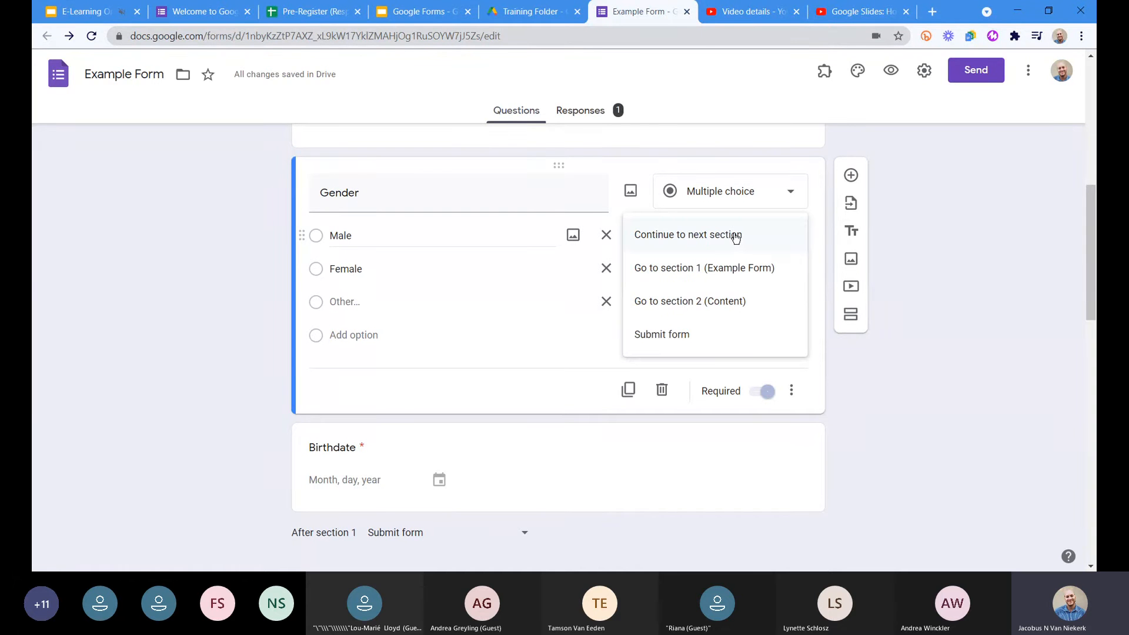
{"action": "left_click", "coordinate": [689, 334]}
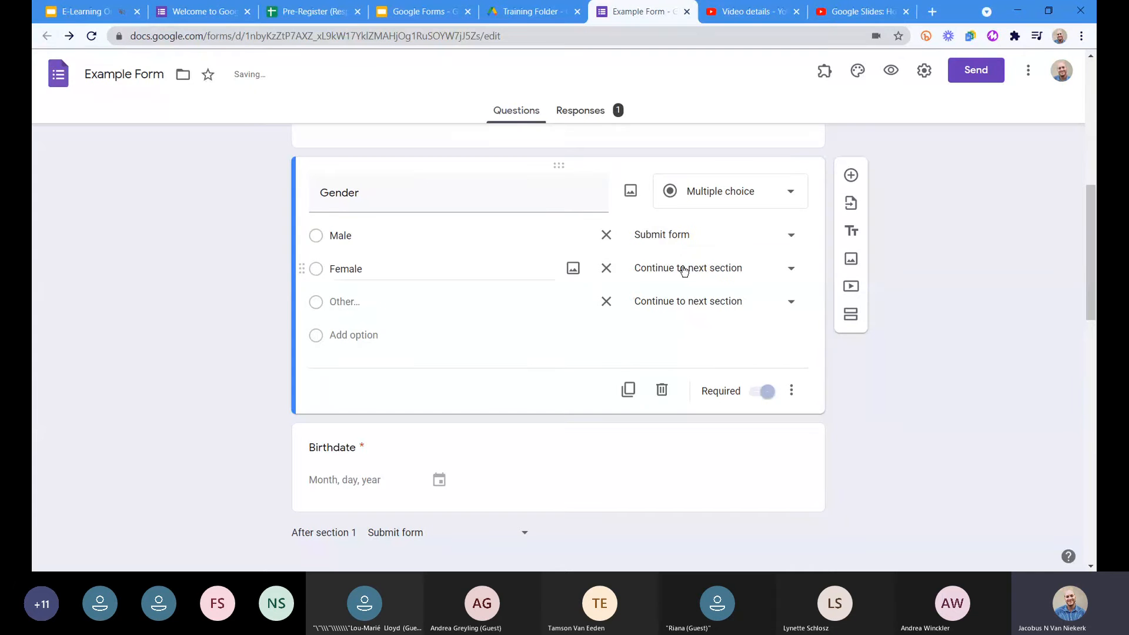
{"action": "left_click", "coordinate": [684, 270]}
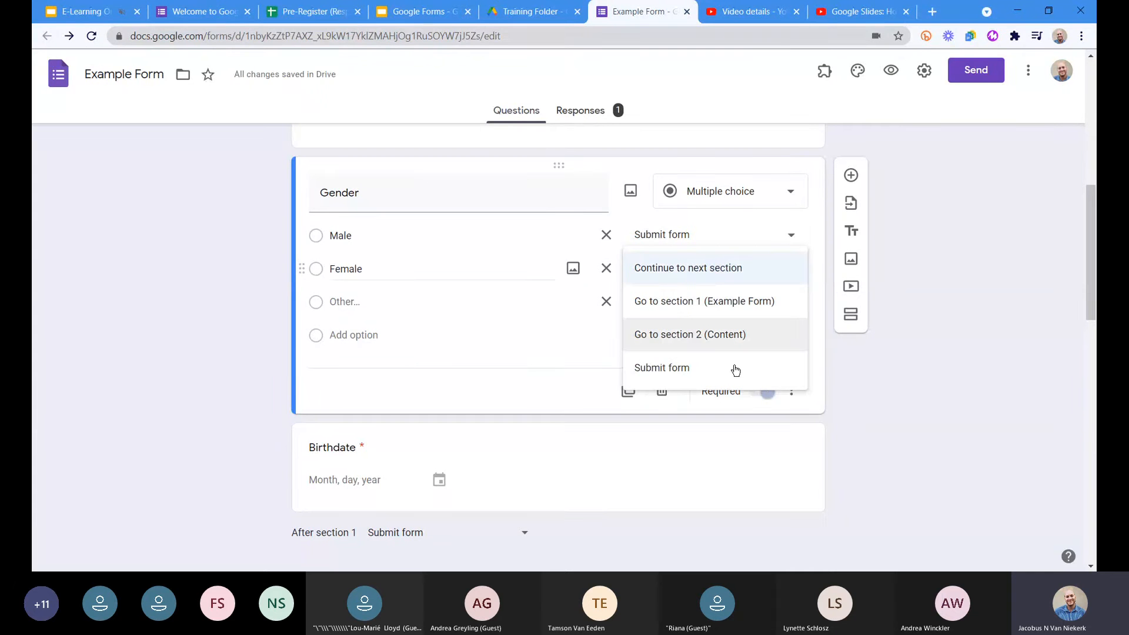
{"action": "left_click", "coordinate": [711, 336]}
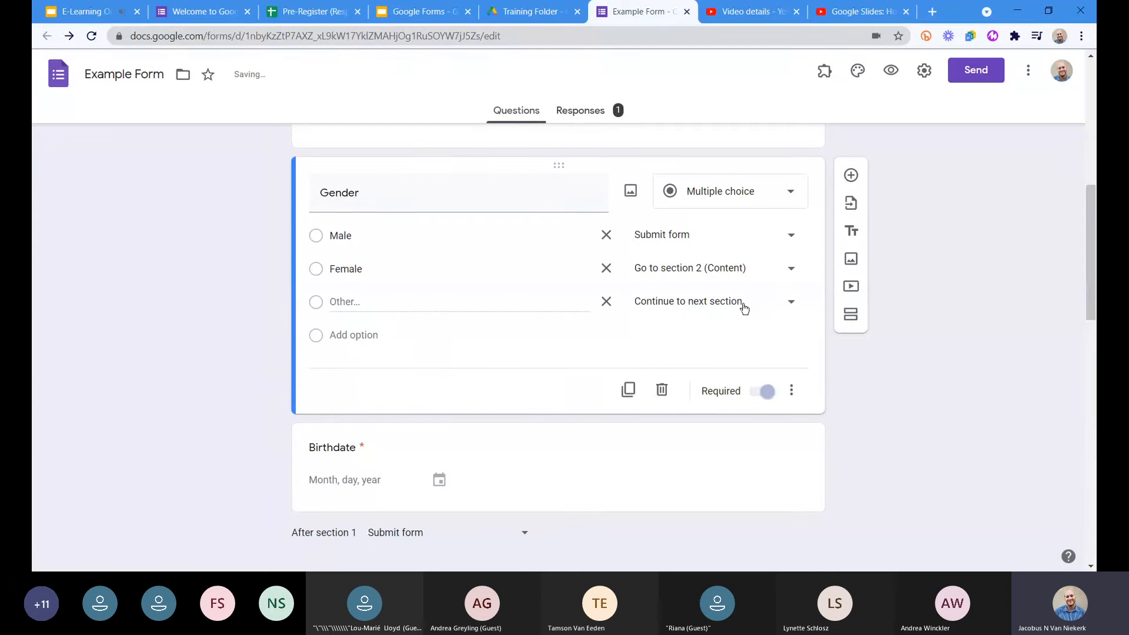
{"action": "left_click", "coordinate": [745, 309]}
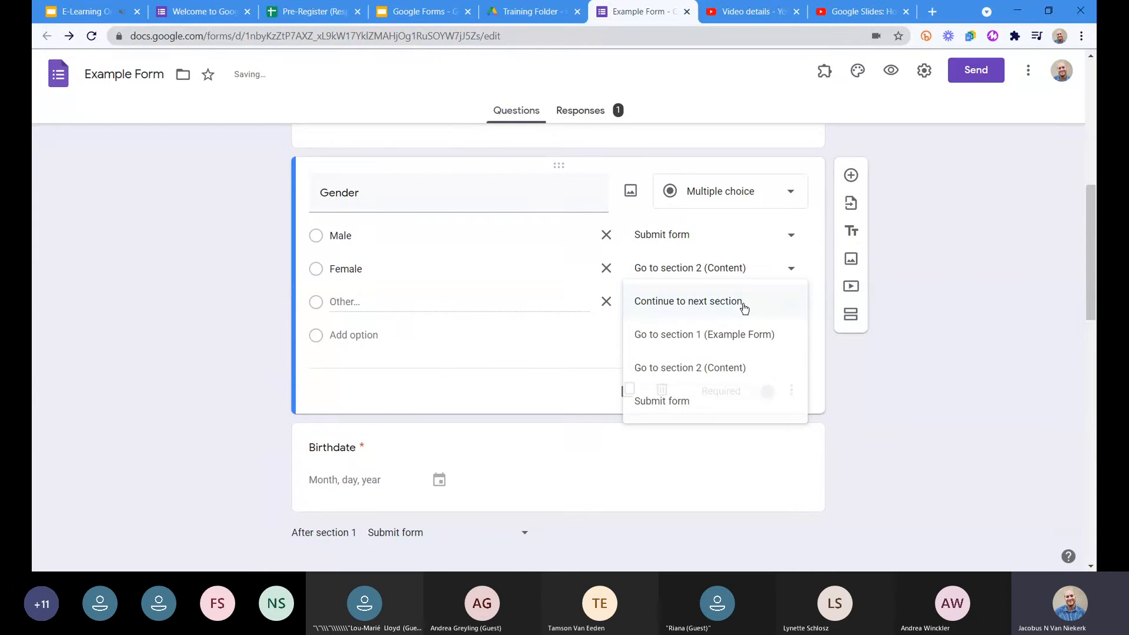
{"action": "left_click", "coordinate": [725, 370]}
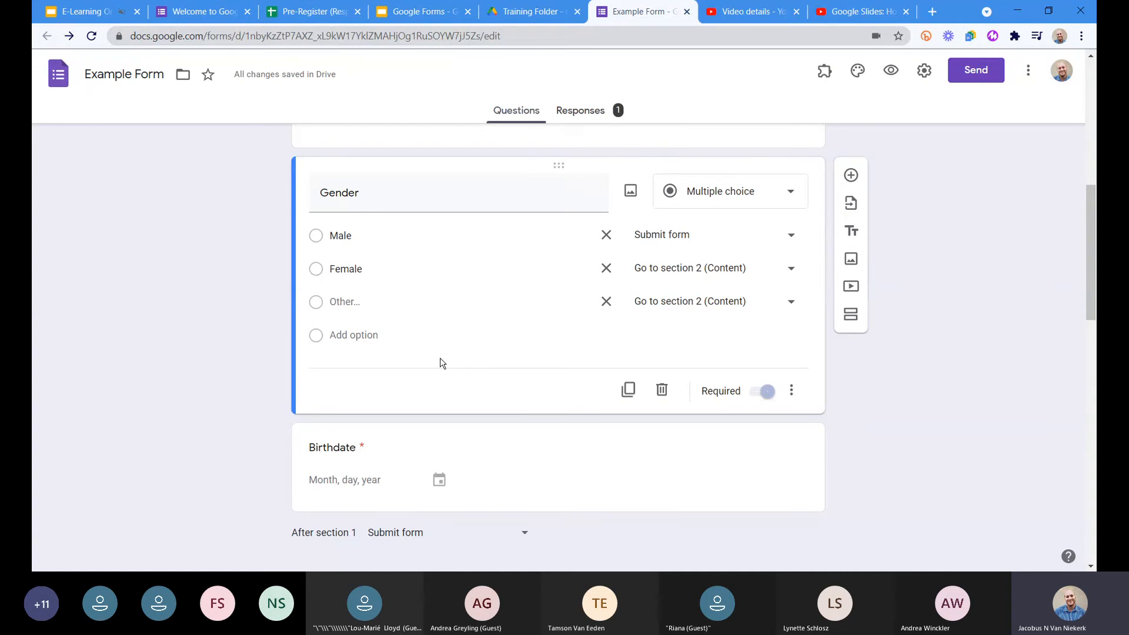
- Rename section 2 to "Content for Females"
{"action": "scroll", "coordinate": [442, 363], "scroll_direction": "down", "scroll_amount": 4}
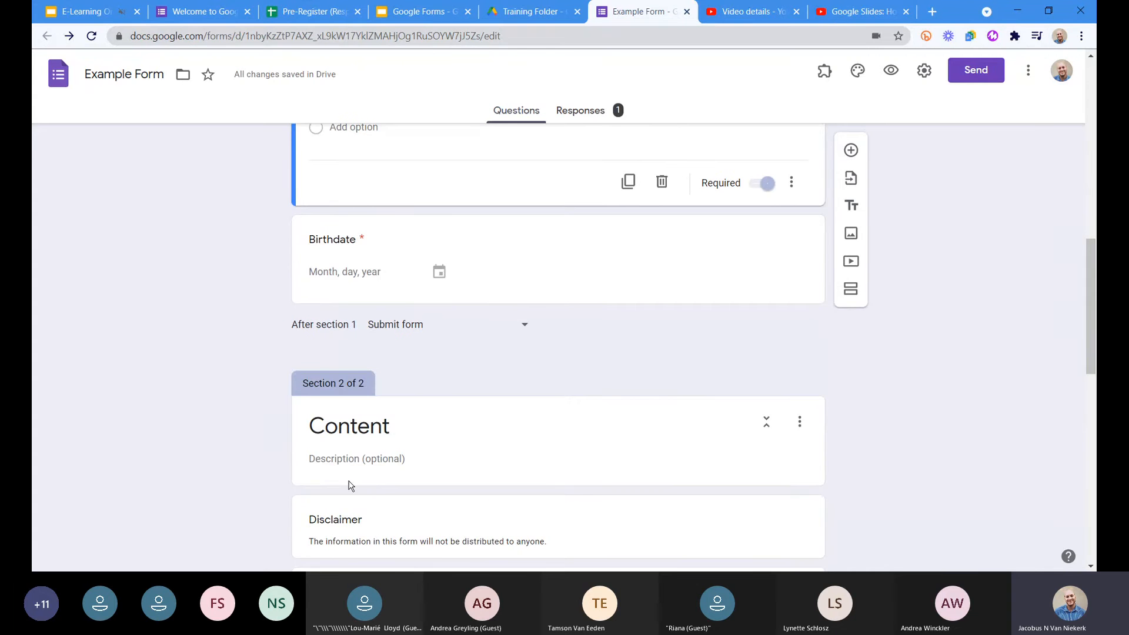
{"action": "left_click", "coordinate": [350, 484]}
{"action": "left_click_drag", "start_coordinate": [424, 327], "coordinate": [271, 330]}
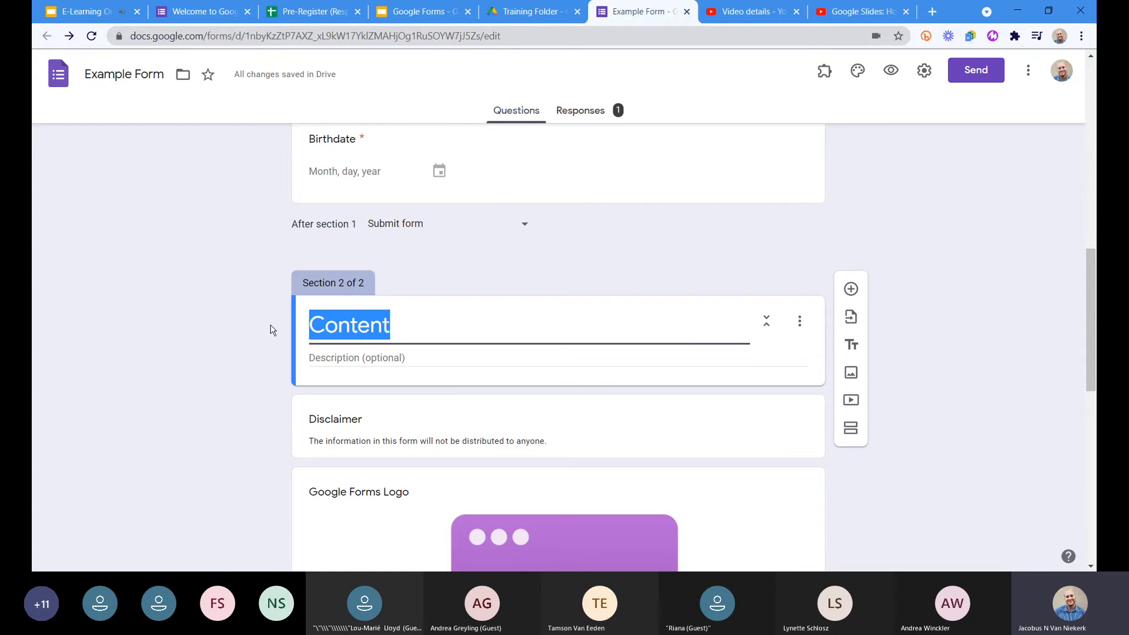
{"action": "type", "text": "Content fo"}
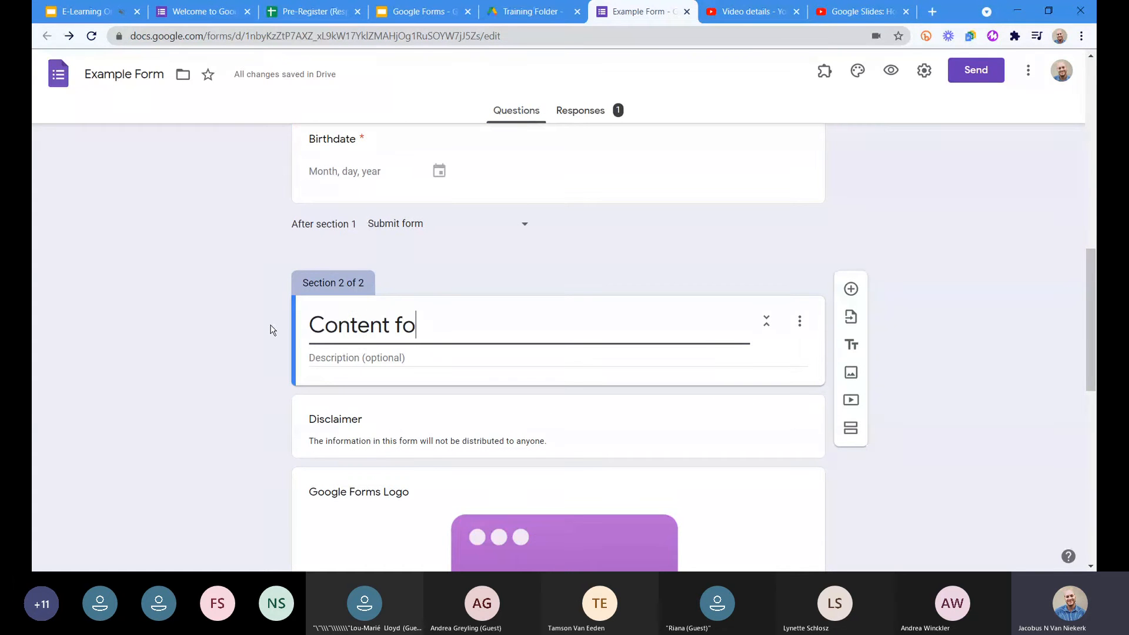
{"action": "type", "text": "r Females"}
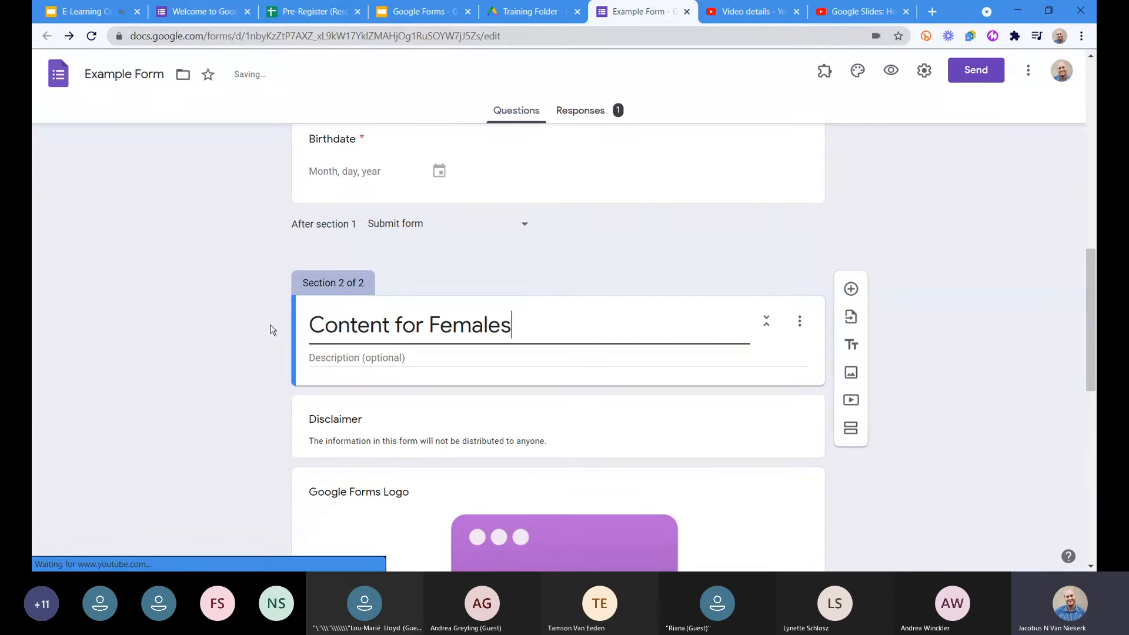
{"action": "left_click", "coordinate": [936, 390]}
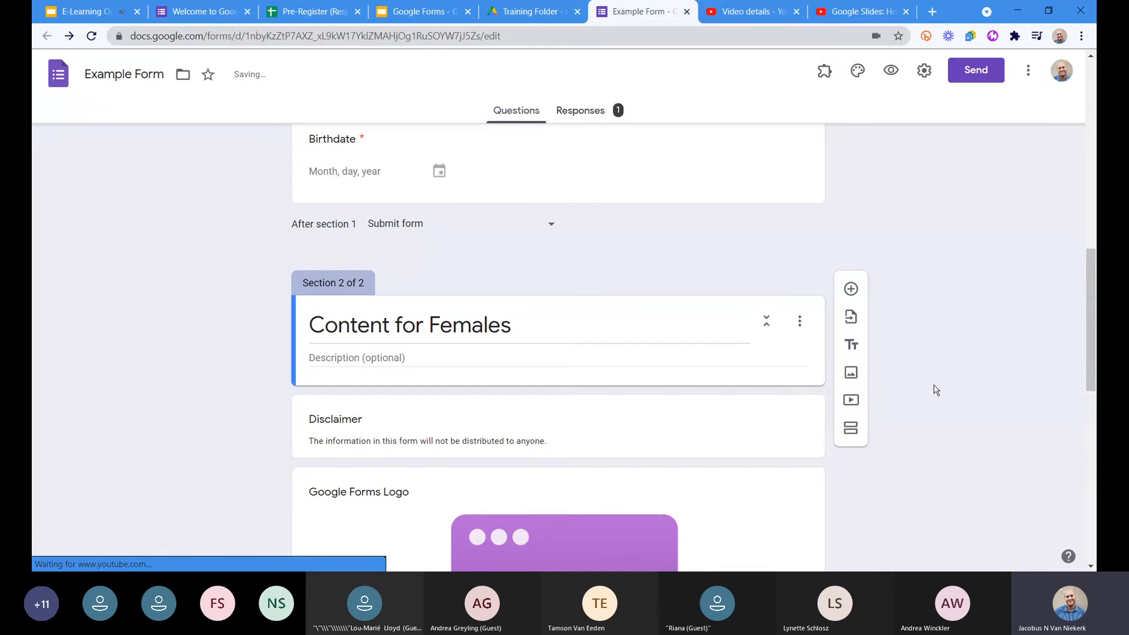
- Add a new section after the "What time were you born?" question and title it "Content for Males"
{"action": "scroll", "coordinate": [936, 390], "scroll_direction": "down", "scroll_amount": 12}
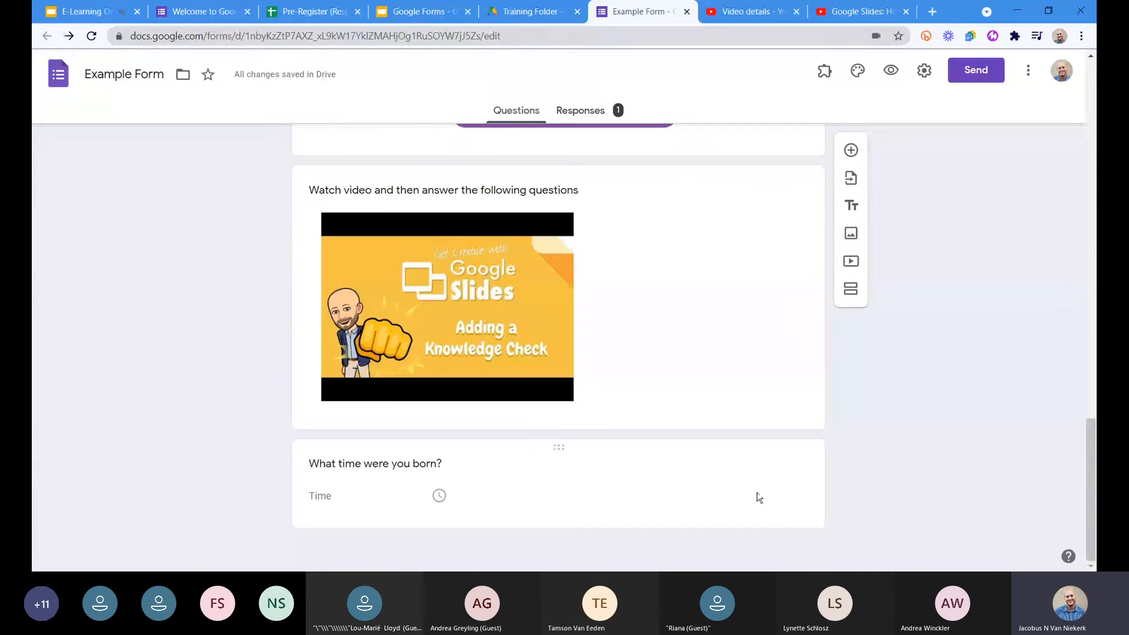
{"action": "left_click", "coordinate": [748, 497]}
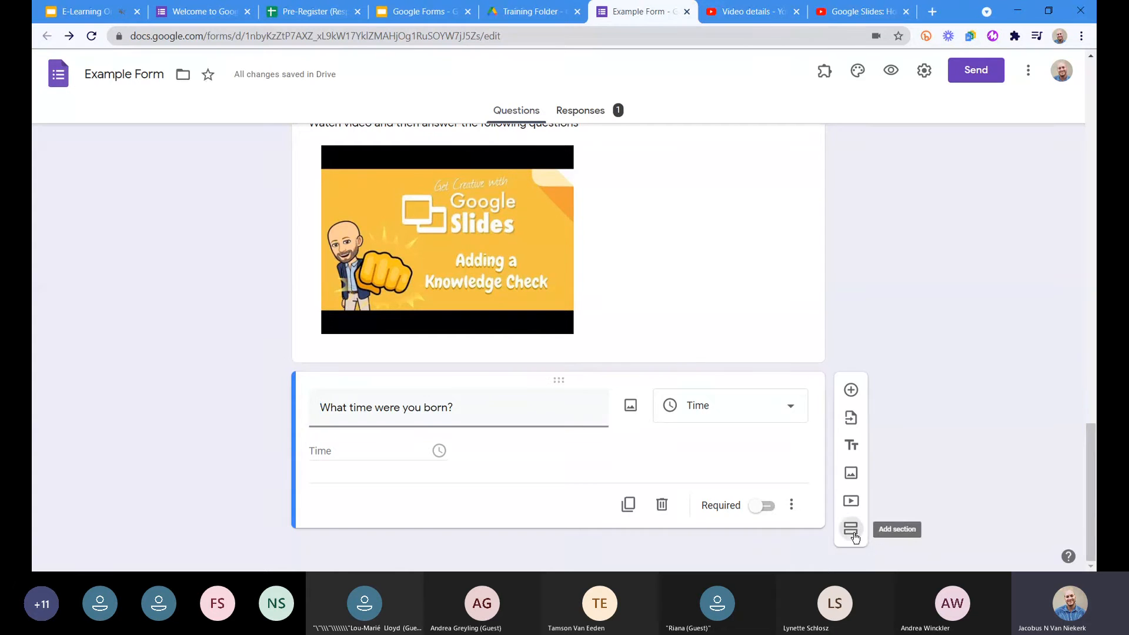
{"action": "left_click", "coordinate": [851, 531]}
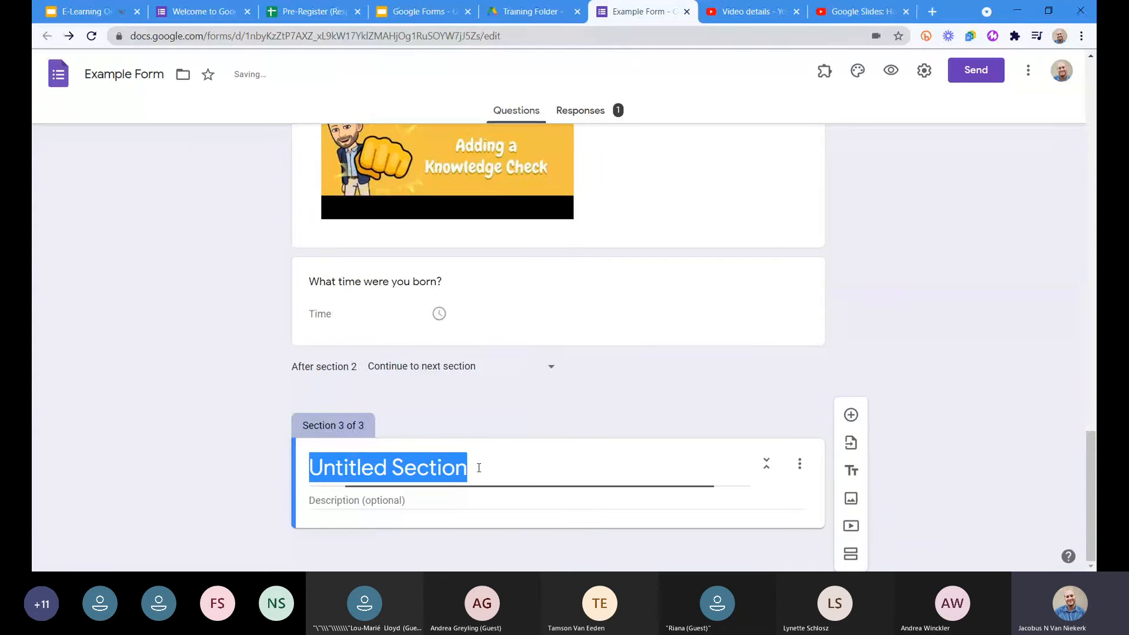
{"action": "type", "text": "Content for Males"}
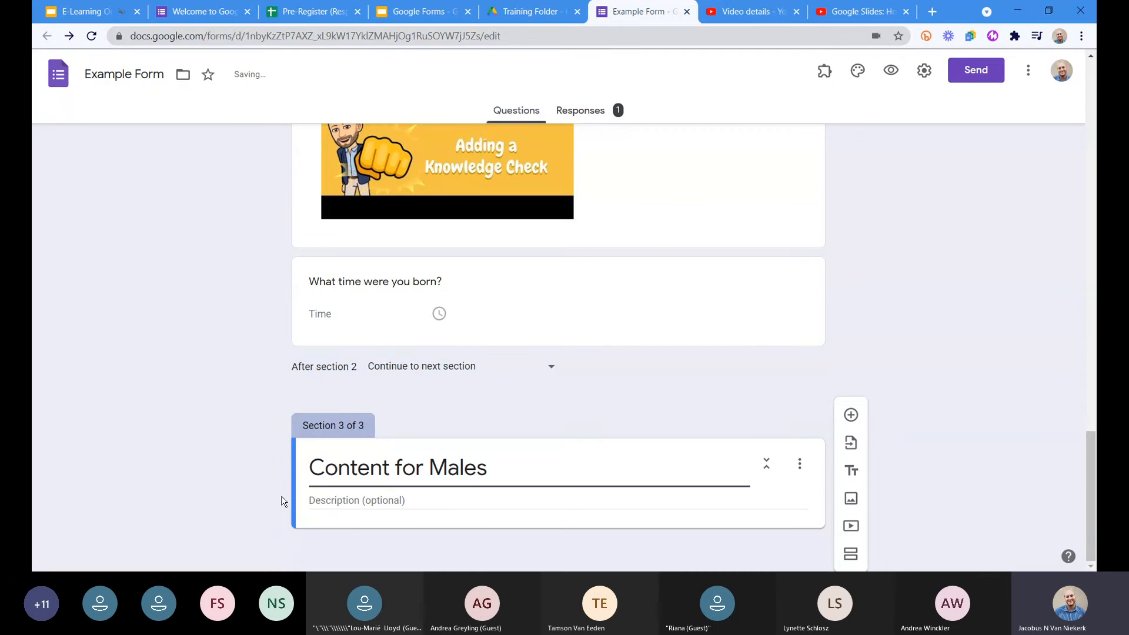
{"action": "left_click", "coordinate": [284, 499]}
{"action": "left_click", "coordinate": [851, 414]}
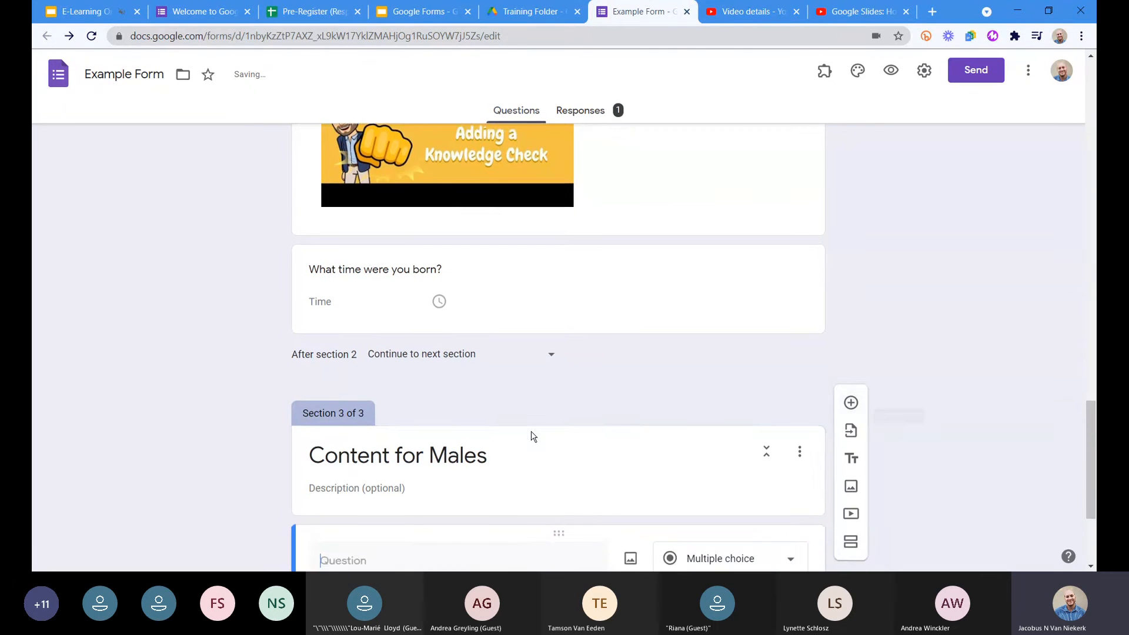
{"action": "scroll", "coordinate": [744, 547], "scroll_direction": "down", "scroll_amount": 2}
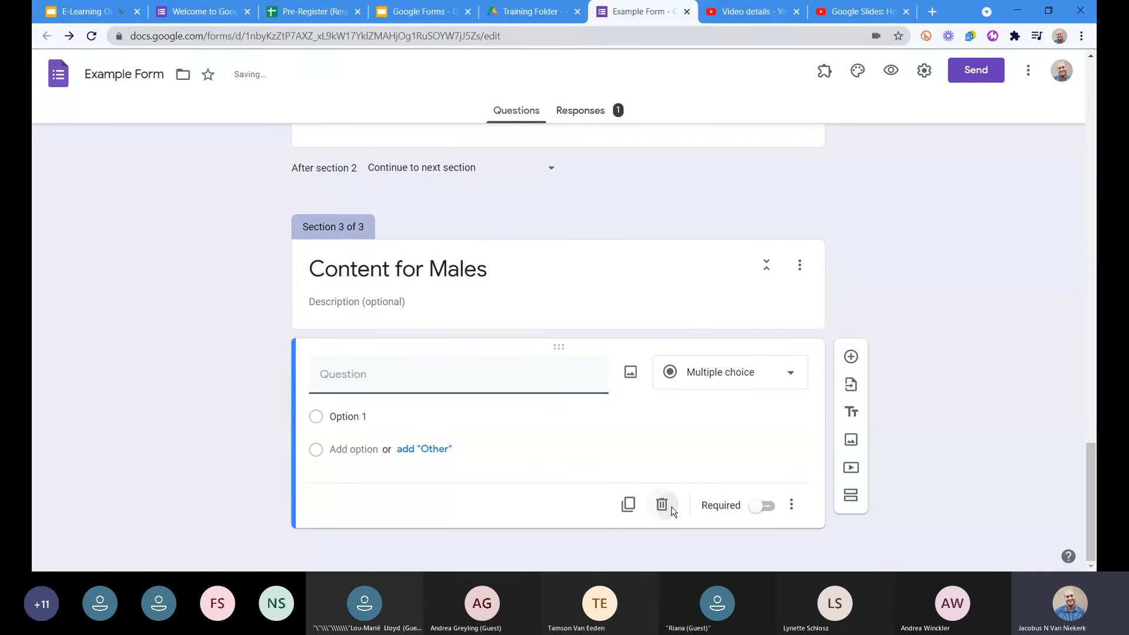
{"action": "left_click", "coordinate": [673, 511]}
- Add a title and description block to the Content for Males section reading "You are here because you said you are a male."
{"action": "left_click", "coordinate": [850, 469]}
{"action": "type", "text": "You a"}
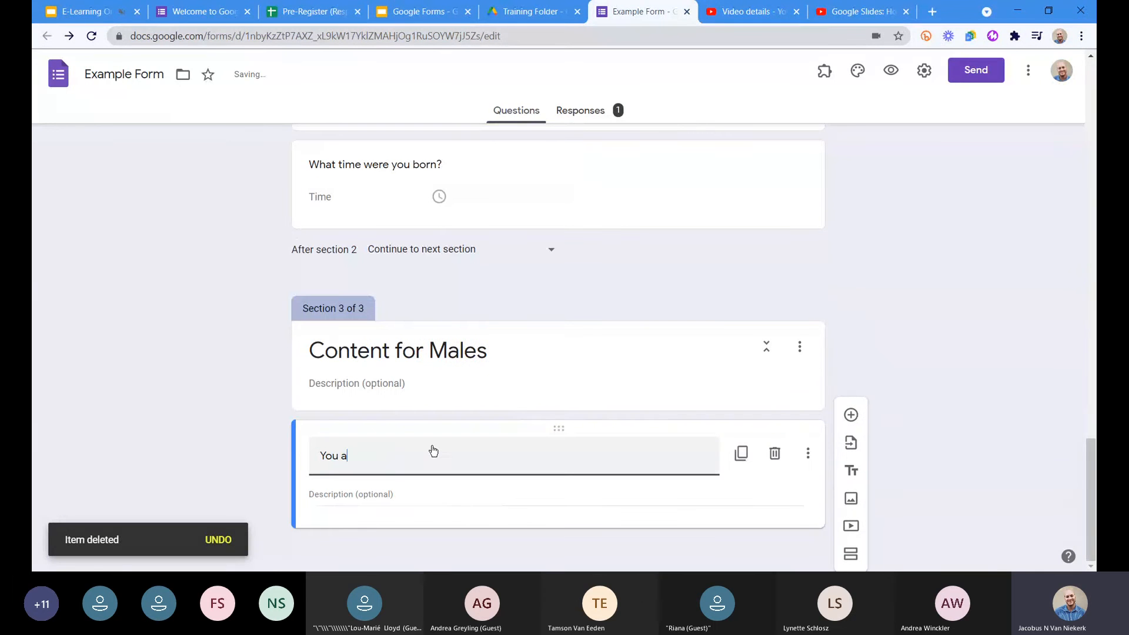
{"action": "type", "text": "re here becaus"}
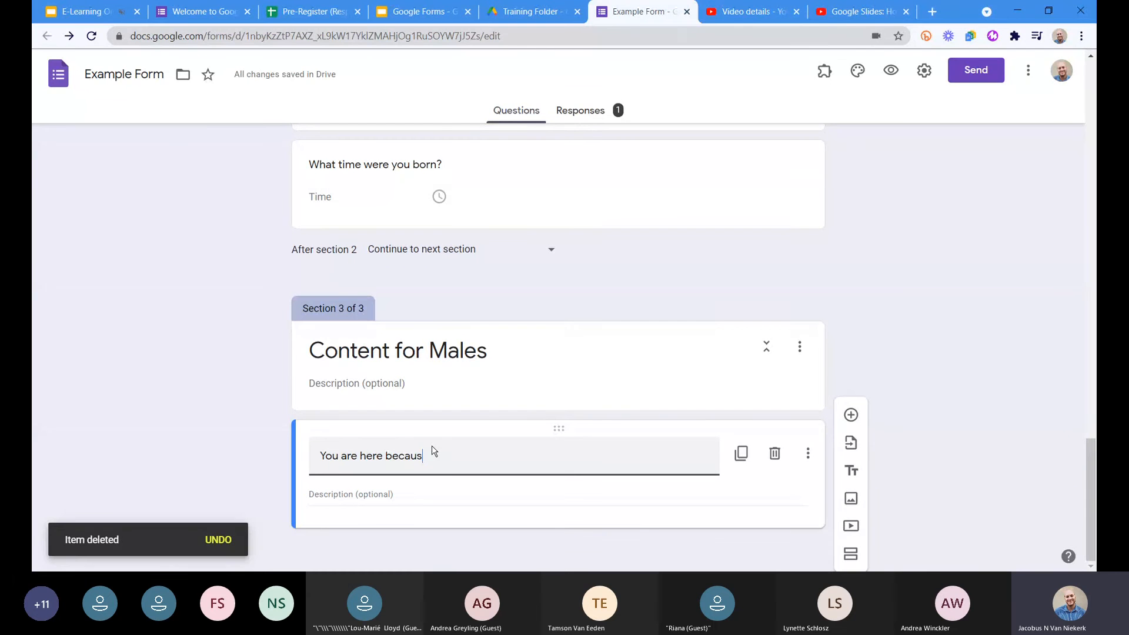
{"action": "type", "text": "e you said you are a male."}
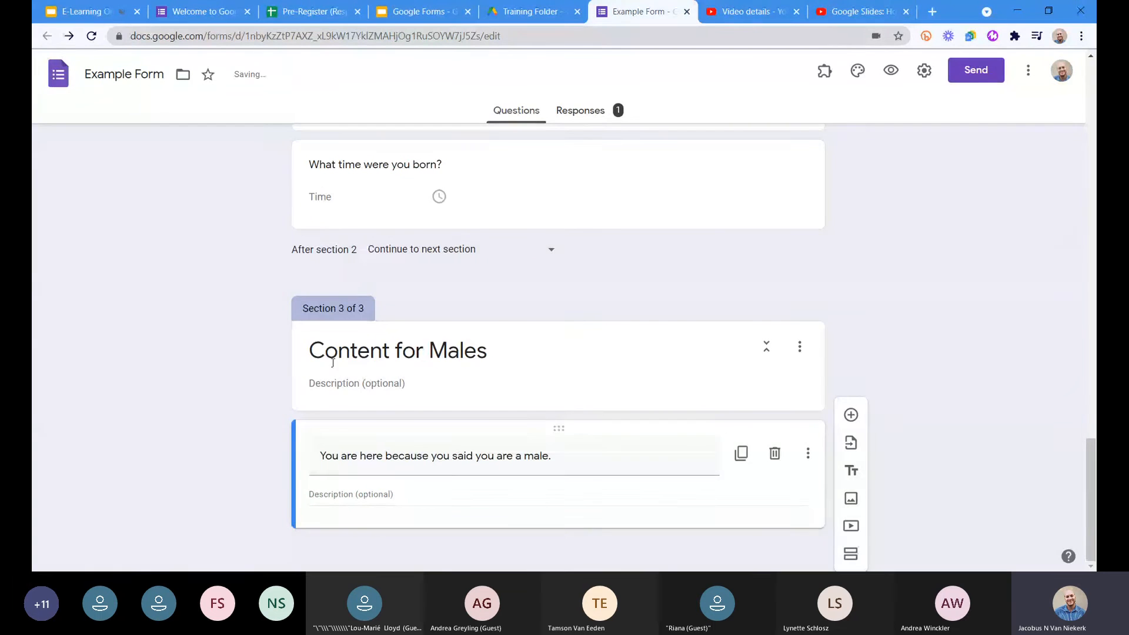
- Close the YouTube "Video details" and "Google Slides" video pages, keeping the form editor open
{"action": "scroll", "coordinate": [429, 373], "scroll_direction": "up", "scroll_amount": 7}
{"action": "scroll", "coordinate": [428, 373], "scroll_direction": "up", "scroll_amount": 7}
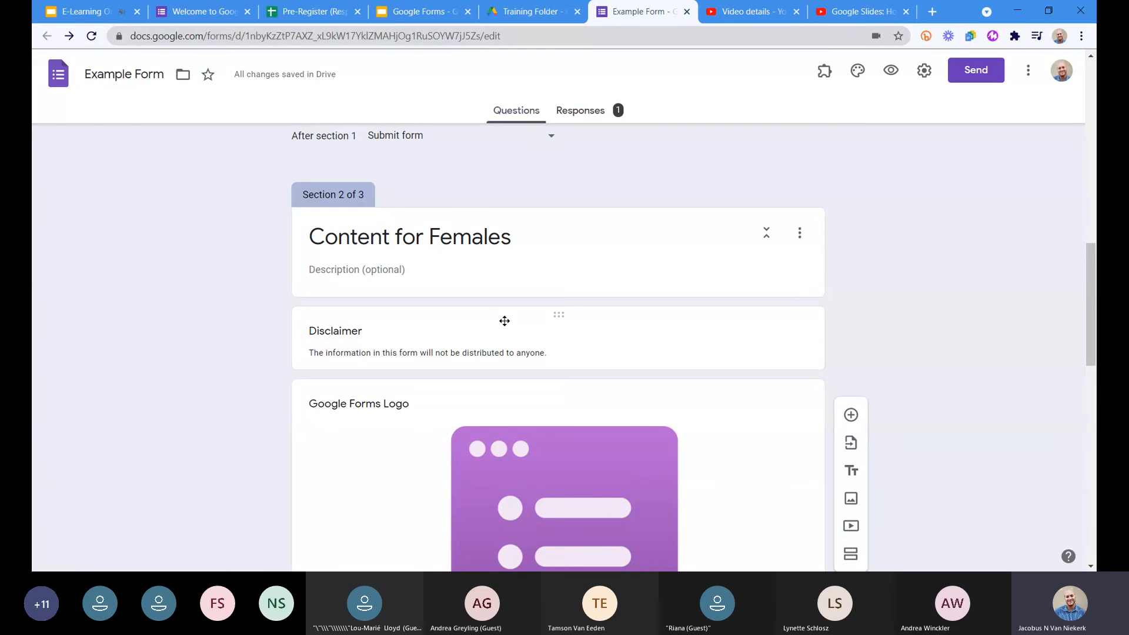
{"action": "left_click", "coordinate": [796, 11]}
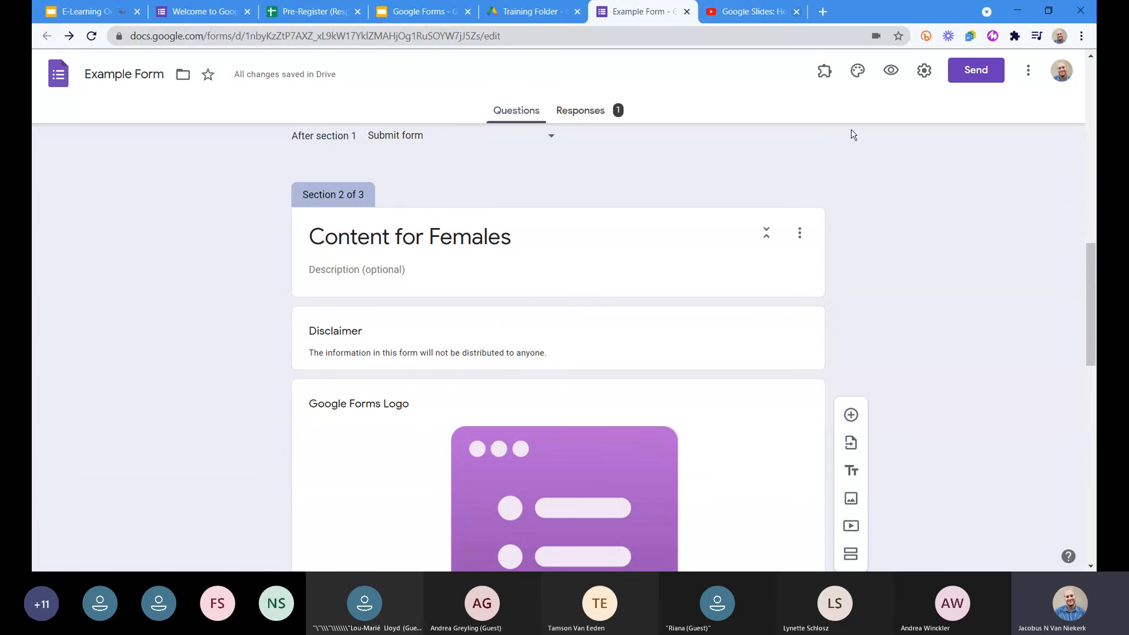
{"action": "left_click", "coordinate": [796, 12]}
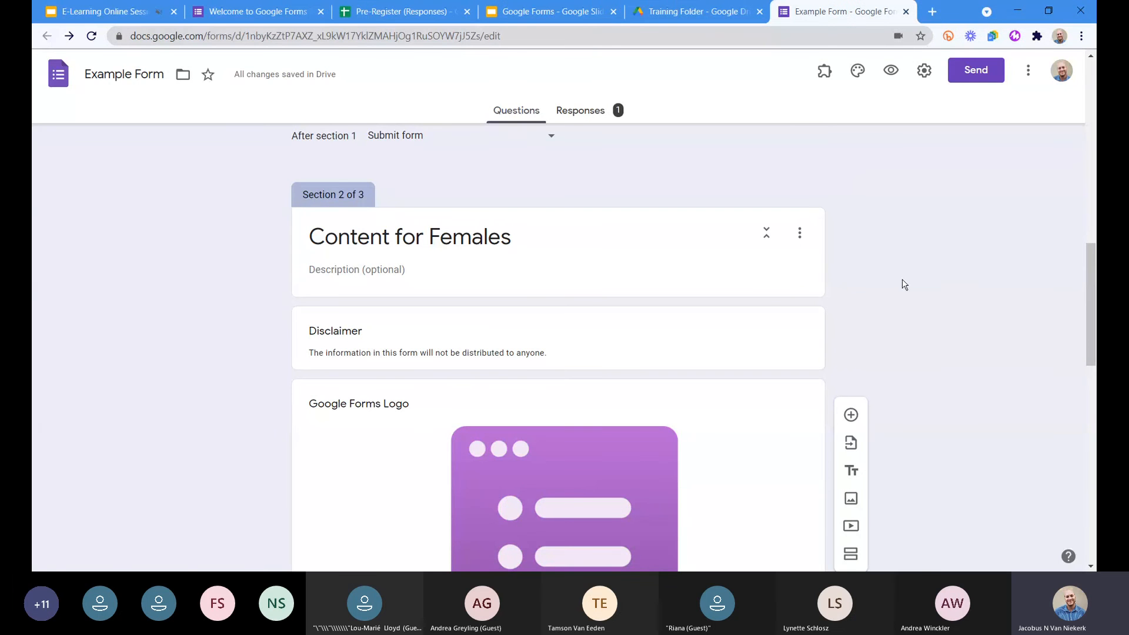
- Route the Gender answer Male to section 3 (Content for Males) and Other to "Submit form"
{"action": "scroll", "coordinate": [892, 372], "scroll_direction": "up", "scroll_amount": 1}
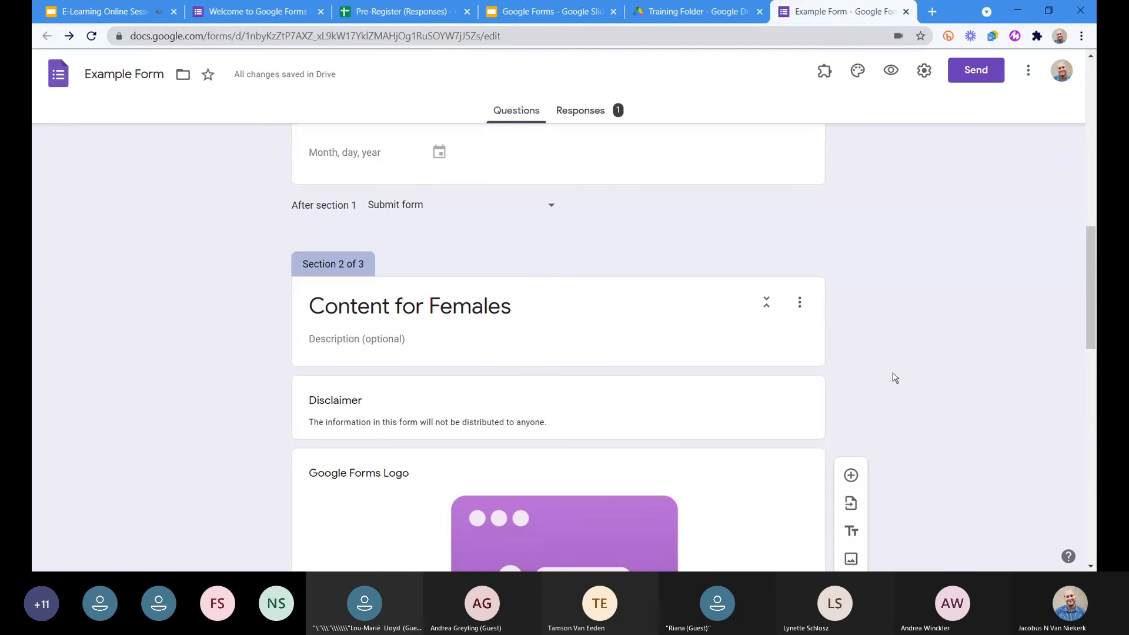
{"action": "scroll", "coordinate": [514, 316], "scroll_direction": "up", "scroll_amount": 5}
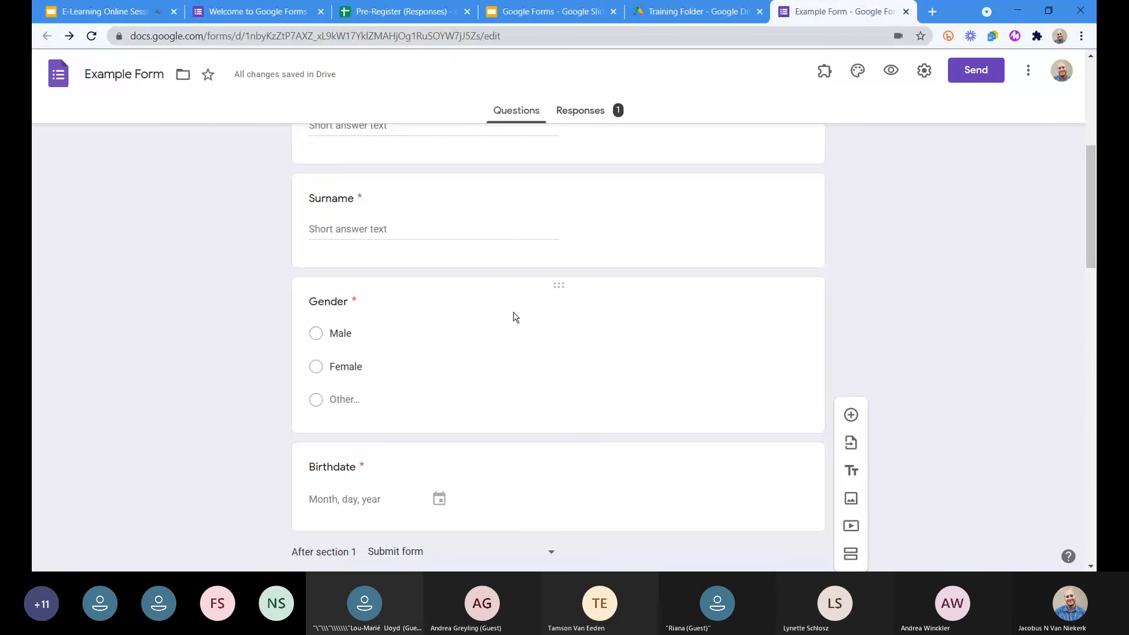
{"action": "left_click", "coordinate": [514, 316]}
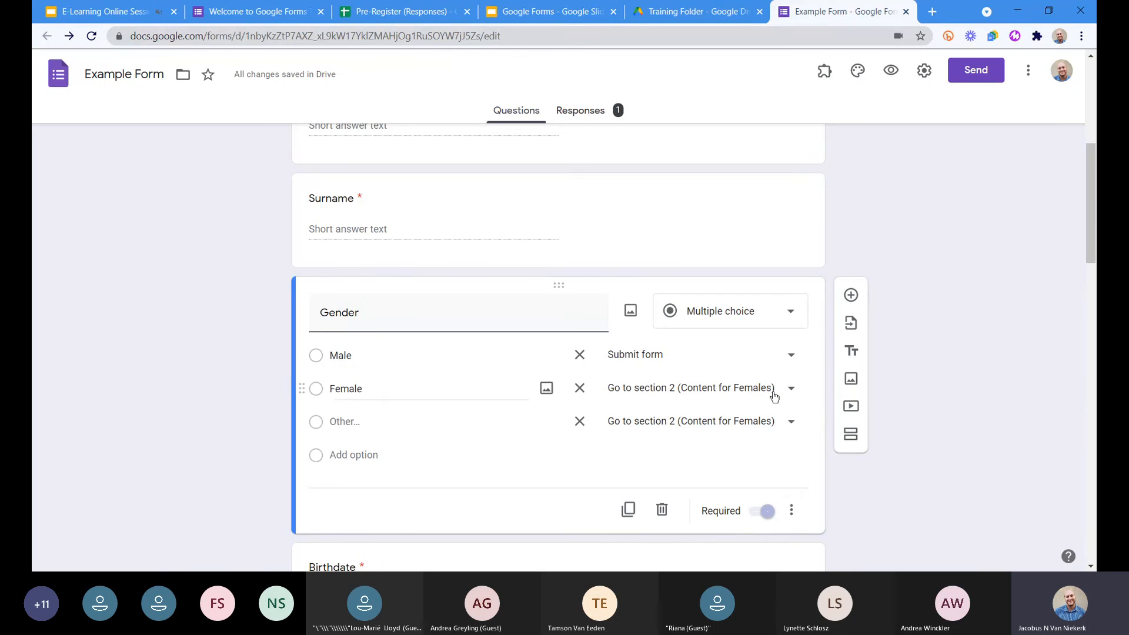
{"action": "left_click", "coordinate": [792, 357]}
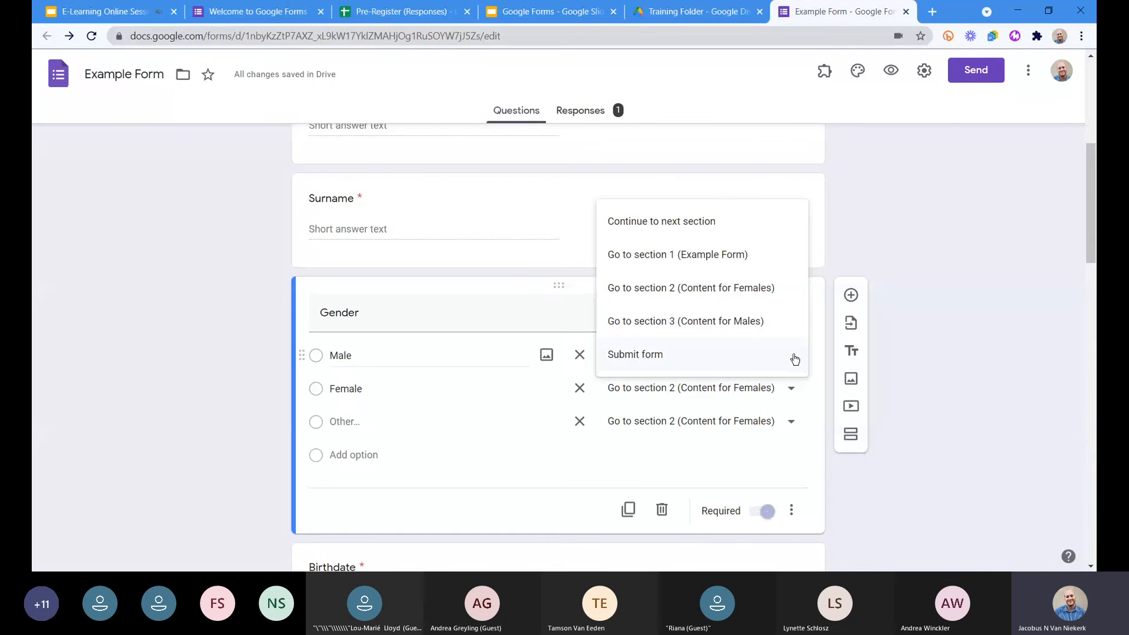
{"action": "left_click", "coordinate": [724, 323]}
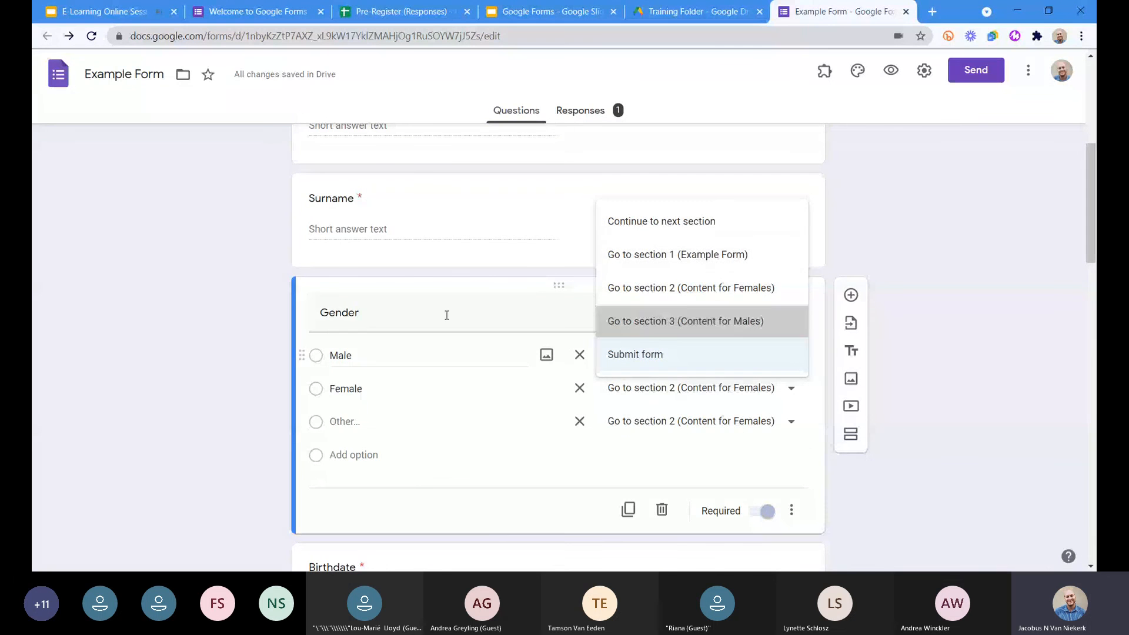
{"action": "left_click", "coordinate": [798, 431]}
{"action": "left_click", "coordinate": [641, 487]}
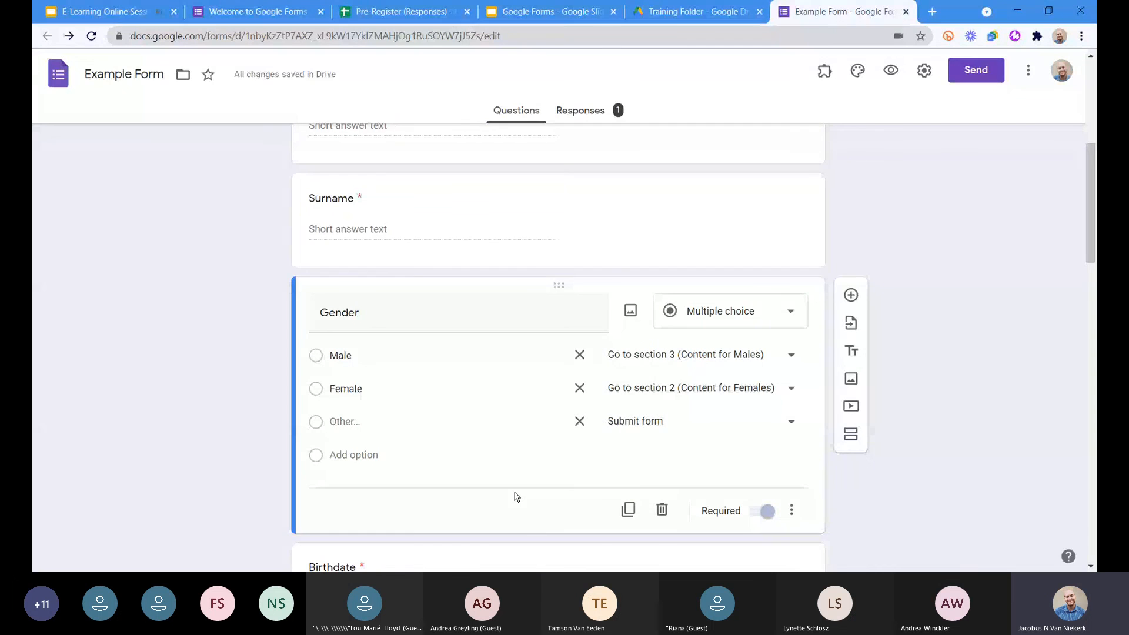
- Open a preview of the updated form and enter "A" as both the name and the surname
{"action": "left_click", "coordinate": [891, 70]}
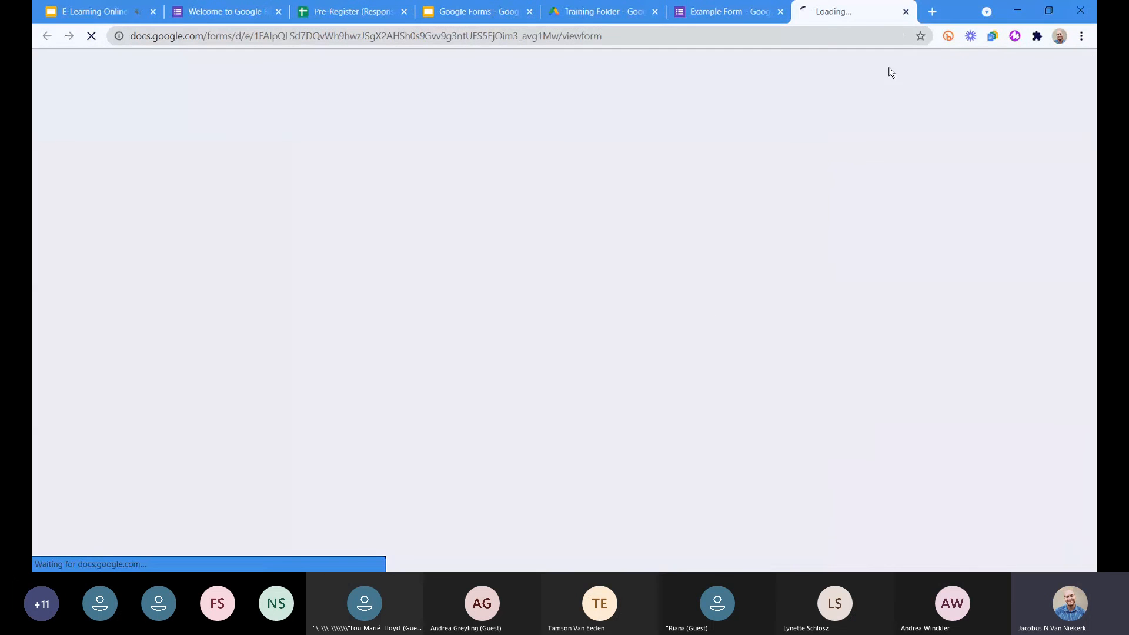
{"action": "scroll", "coordinate": [227, 305], "scroll_direction": "down", "scroll_amount": 1}
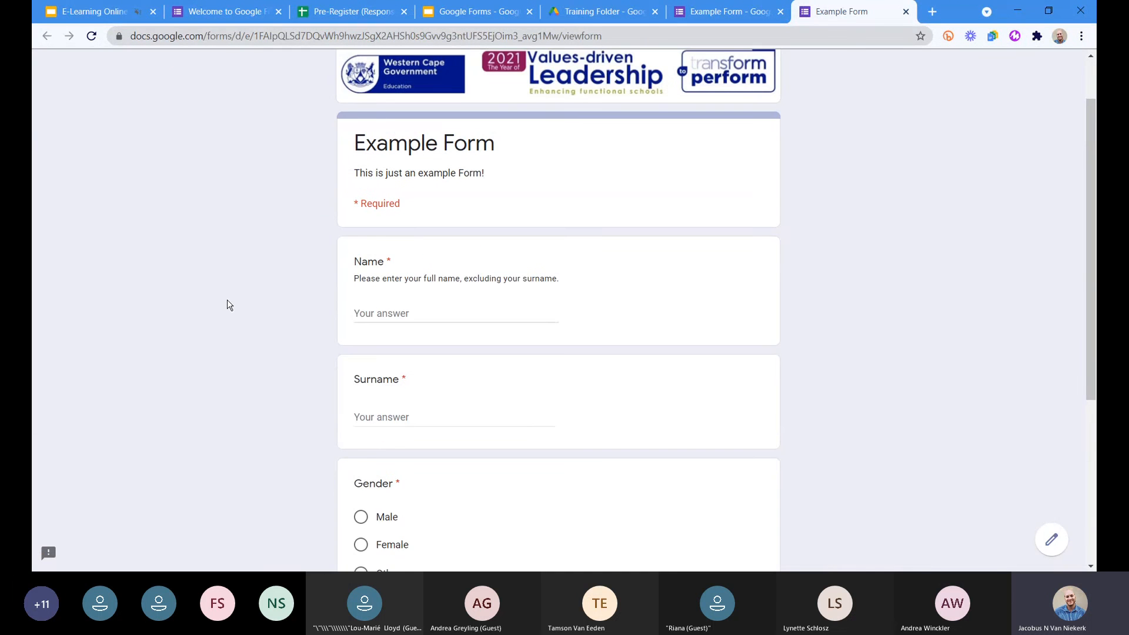
{"action": "scroll", "coordinate": [227, 301], "scroll_direction": "down", "scroll_amount": 1}
{"action": "key", "text": "Tab"}
{"action": "type", "text": "A"}
{"action": "left_click", "coordinate": [423, 347]}
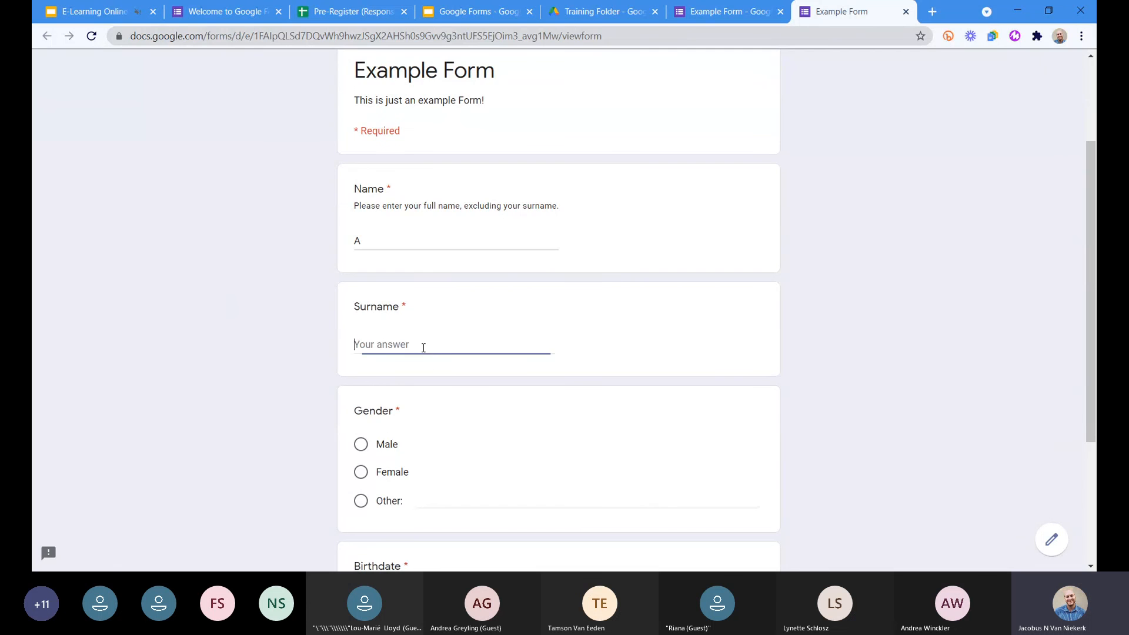
{"action": "type", "text": "A"}
- Answer Gender with Male, pick a birthdate, and proceed to the following section of the test response
{"action": "scroll", "coordinate": [429, 376], "scroll_direction": "down", "scroll_amount": 3}
{"action": "left_click", "coordinate": [386, 239]}
{"action": "left_click", "coordinate": [432, 414]}
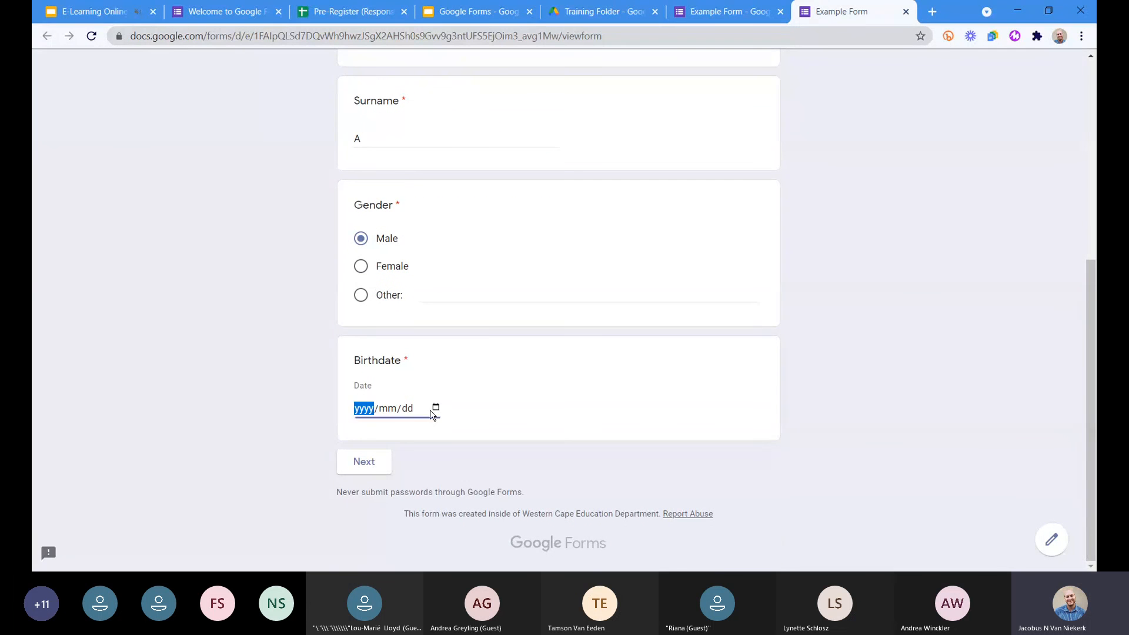
{"action": "left_click", "coordinate": [367, 289]}
{"action": "left_click", "coordinate": [362, 468]}
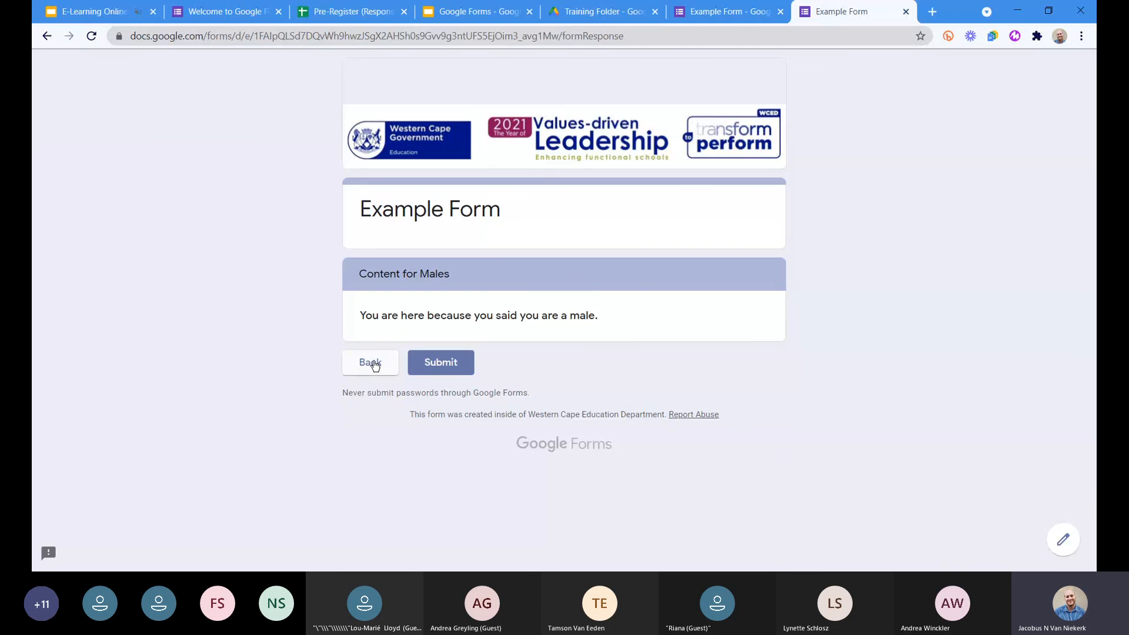
- Go back to the first section, change the Gender answer to Female, and continue on to review the Content for Females section
{"action": "left_click", "coordinate": [374, 365]}
{"action": "scroll", "coordinate": [419, 346], "scroll_direction": "down", "scroll_amount": 2}
{"action": "left_click", "coordinate": [390, 332]}
{"action": "scroll", "coordinate": [463, 400], "scroll_direction": "down", "scroll_amount": 1}
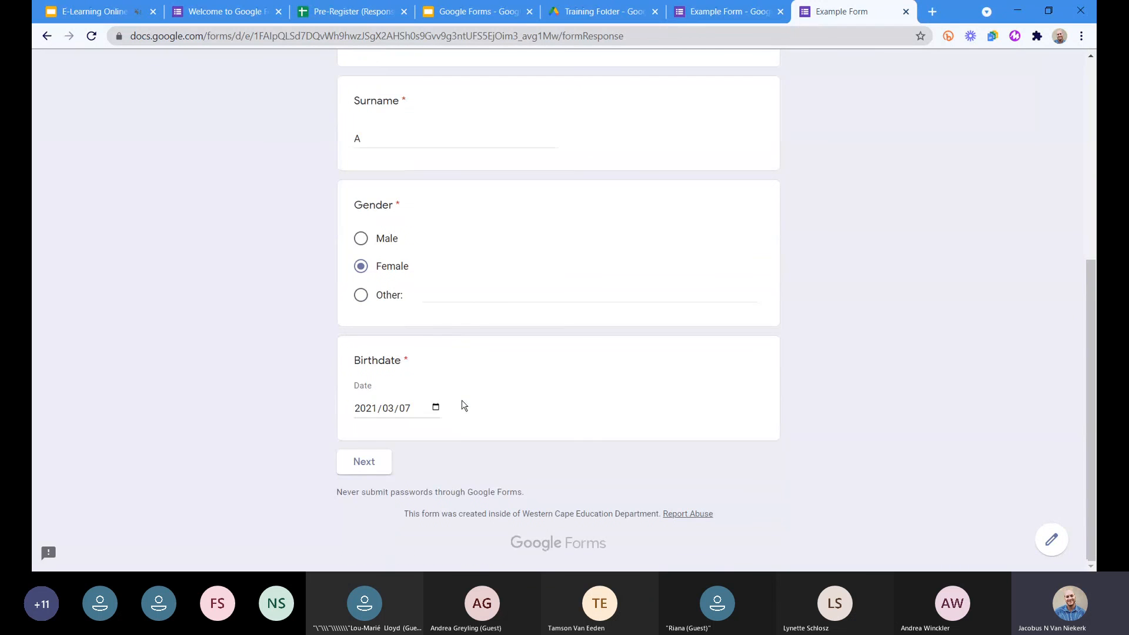
{"action": "left_click", "coordinate": [384, 456]}
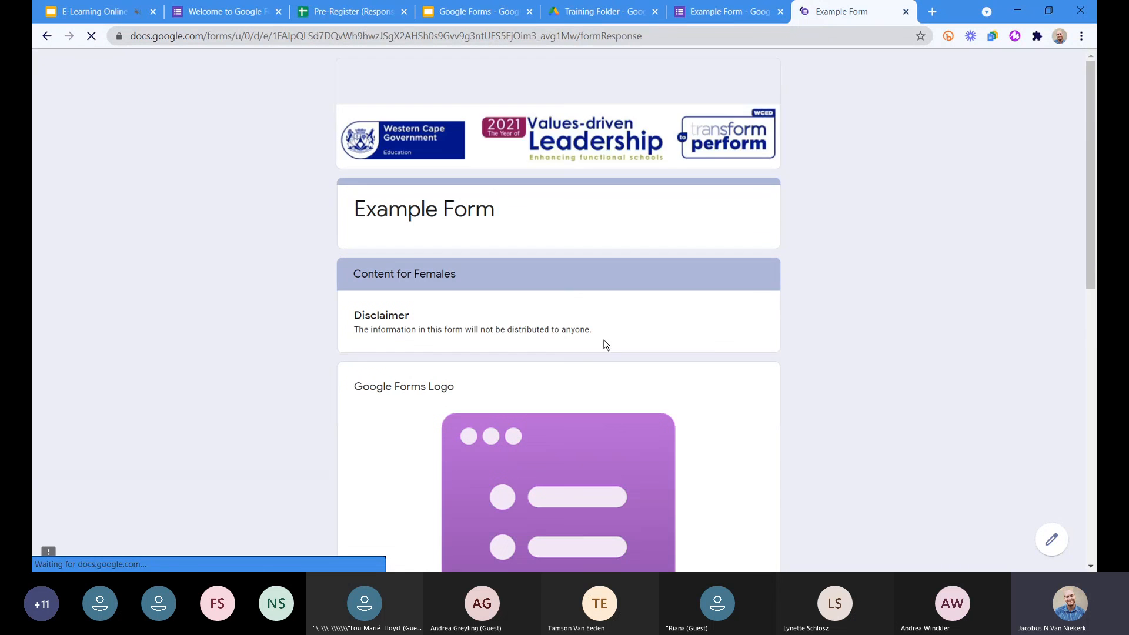
{"action": "scroll", "coordinate": [603, 340], "scroll_direction": "down", "scroll_amount": 2}
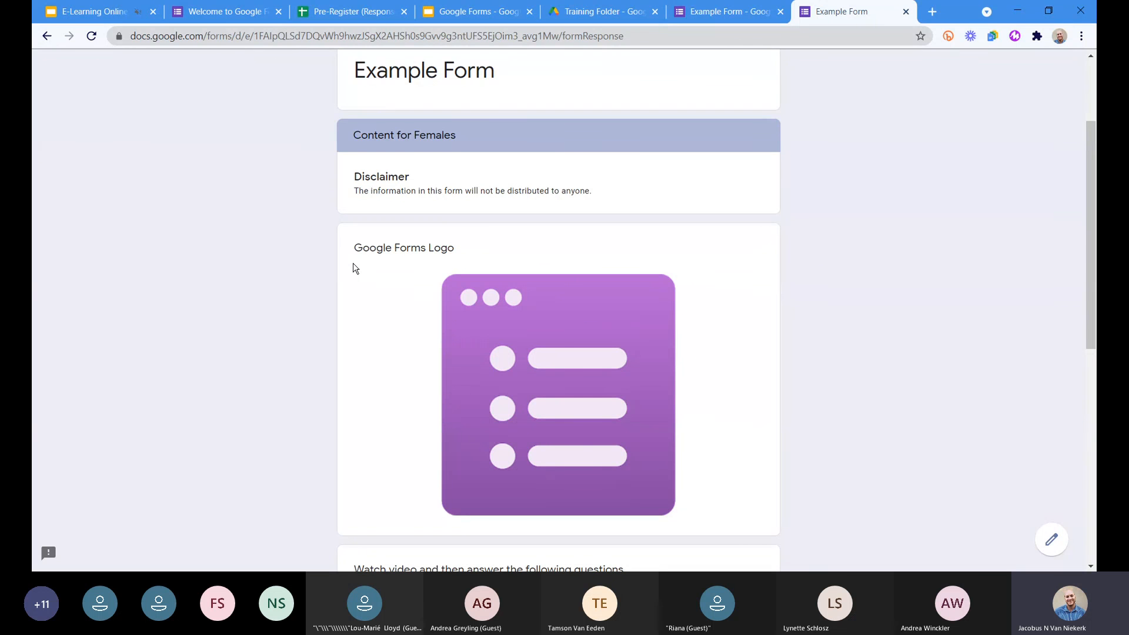
{"action": "scroll", "coordinate": [352, 263], "scroll_direction": "up", "scroll_amount": 2}
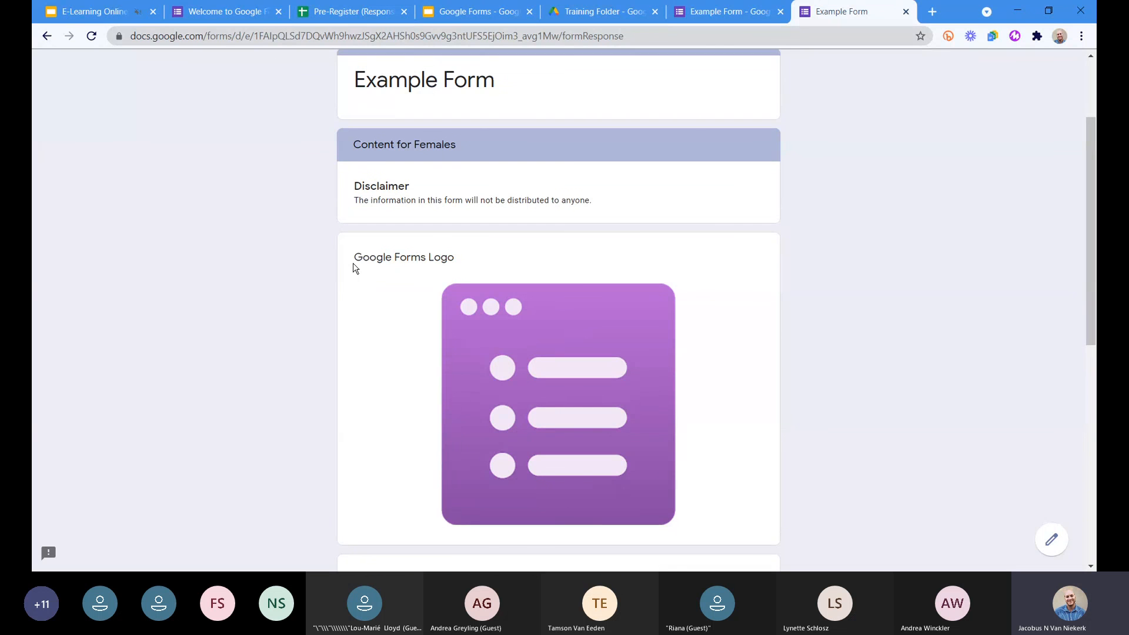
{"action": "scroll", "coordinate": [354, 302], "scroll_direction": "down", "scroll_amount": 9}
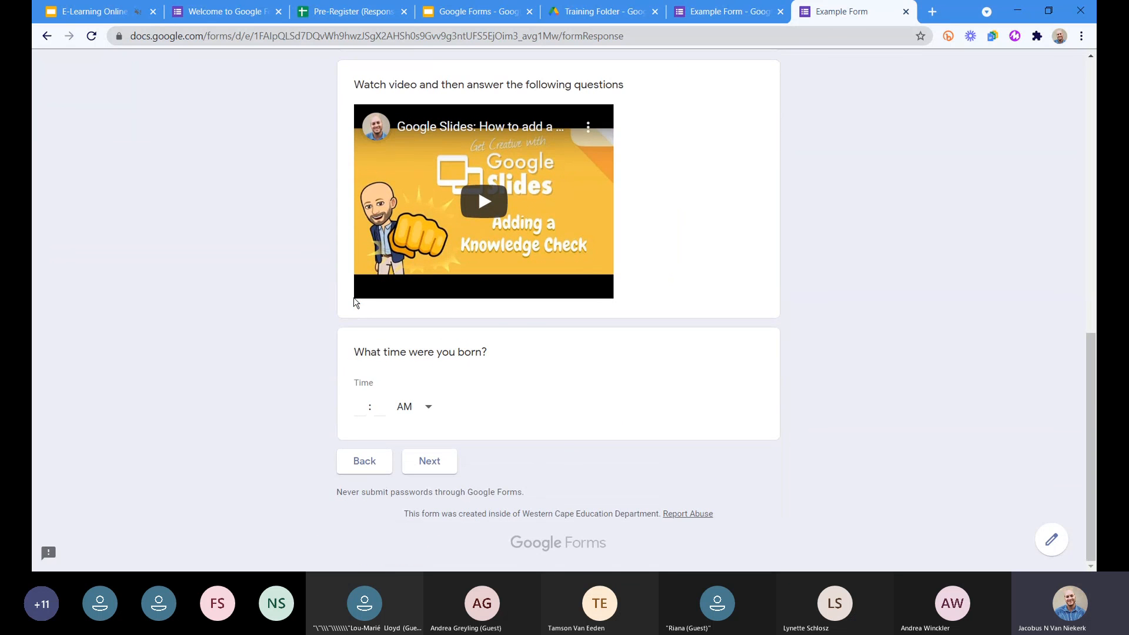
{"action": "scroll", "coordinate": [356, 303], "scroll_direction": "up", "scroll_amount": 10}
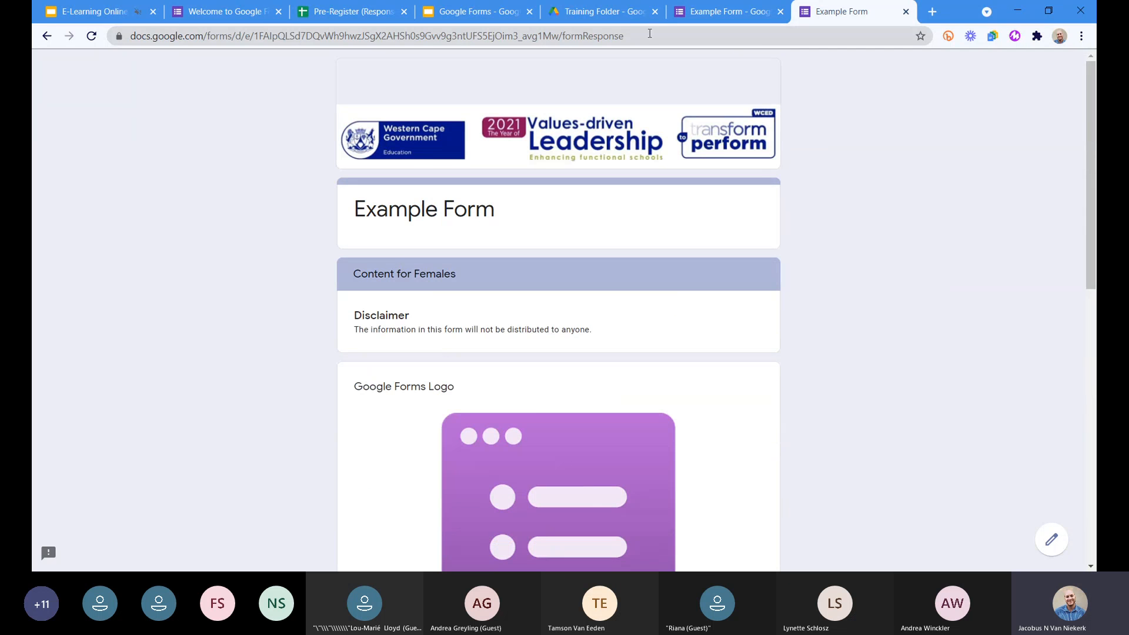